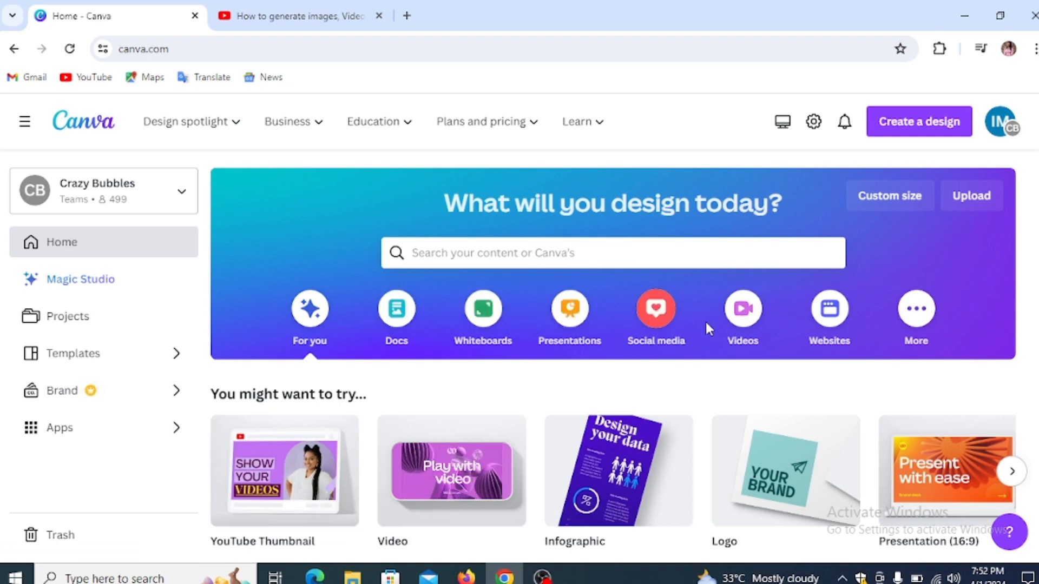
Step: Browse the More design types and scroll through template rows like Graphs and Book Covers
{"action": "left_click", "coordinate": [922, 314]}
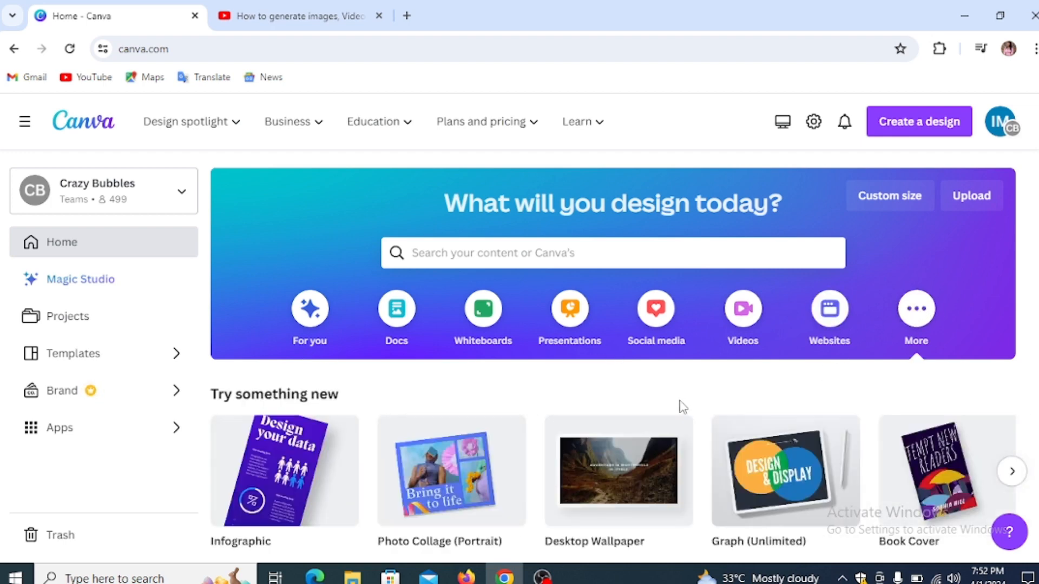
{"action": "scroll", "coordinate": [384, 449], "scroll_direction": "down", "scroll_amount": 1}
{"action": "scroll", "coordinate": [386, 449], "scroll_direction": "down", "scroll_amount": 2}
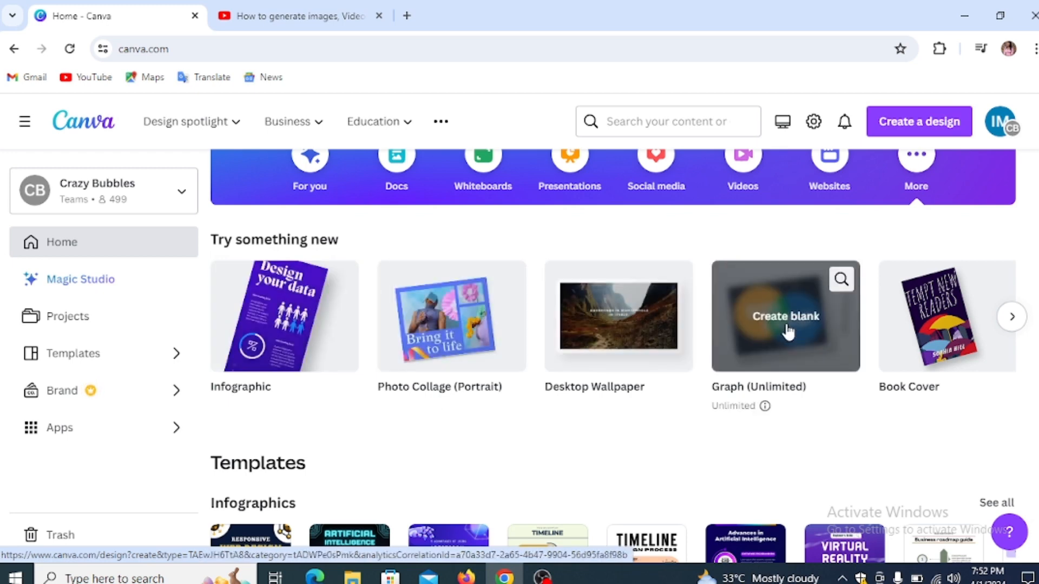
{"action": "left_click", "coordinate": [1009, 316]}
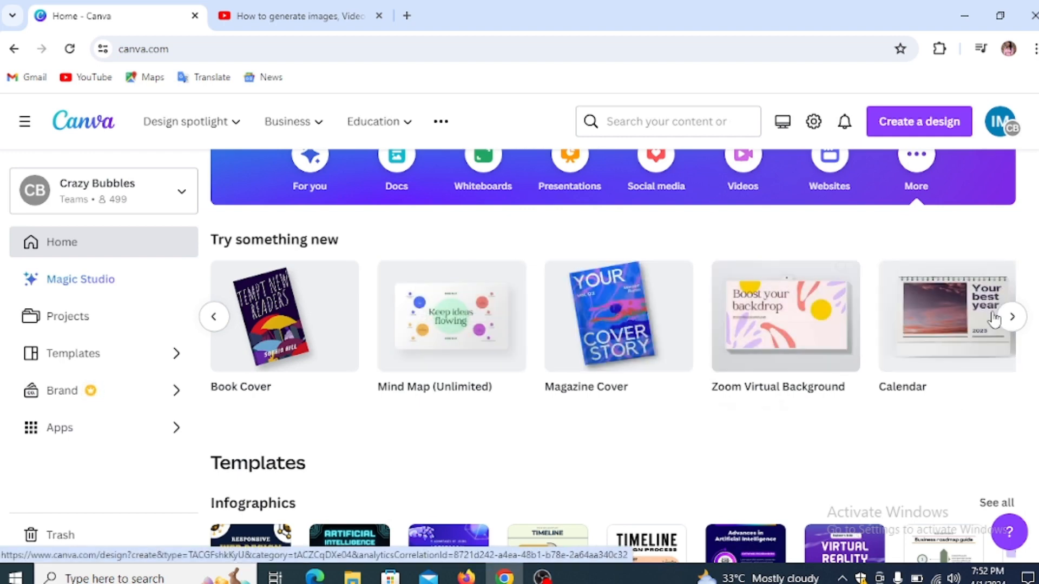
{"action": "scroll", "coordinate": [377, 432], "scroll_direction": "down", "scroll_amount": 3}
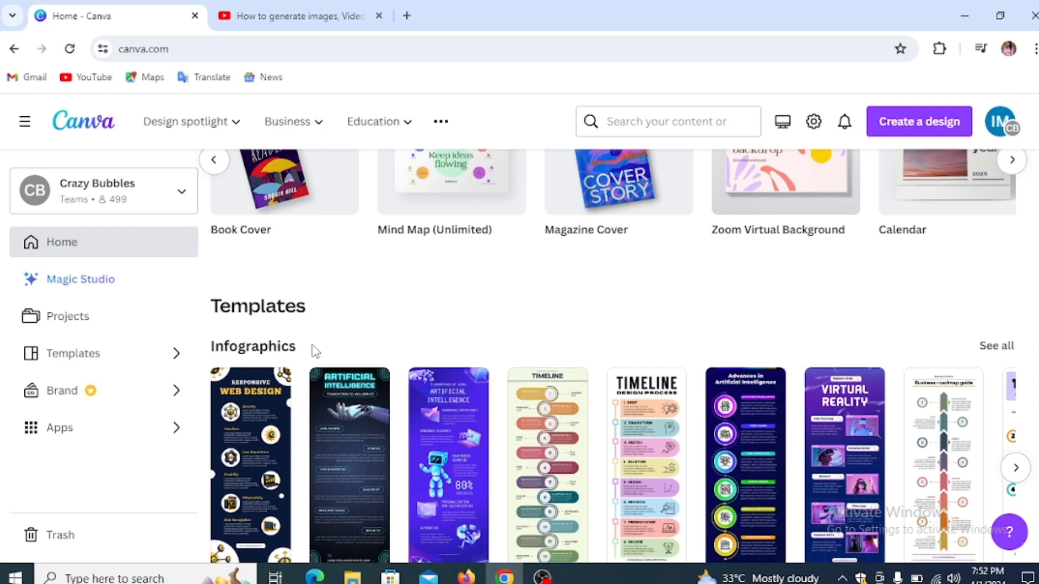
{"action": "scroll", "coordinate": [314, 351], "scroll_direction": "down", "scroll_amount": 6}
{"action": "scroll", "coordinate": [313, 351], "scroll_direction": "up", "scroll_amount": 1}
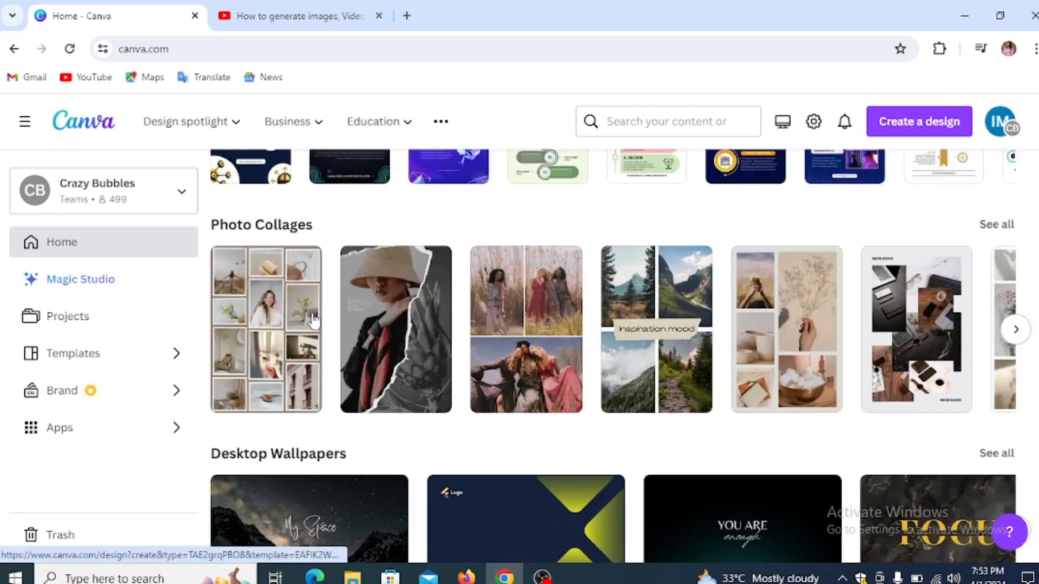
{"action": "scroll", "coordinate": [317, 325], "scroll_direction": "down", "scroll_amount": 4}
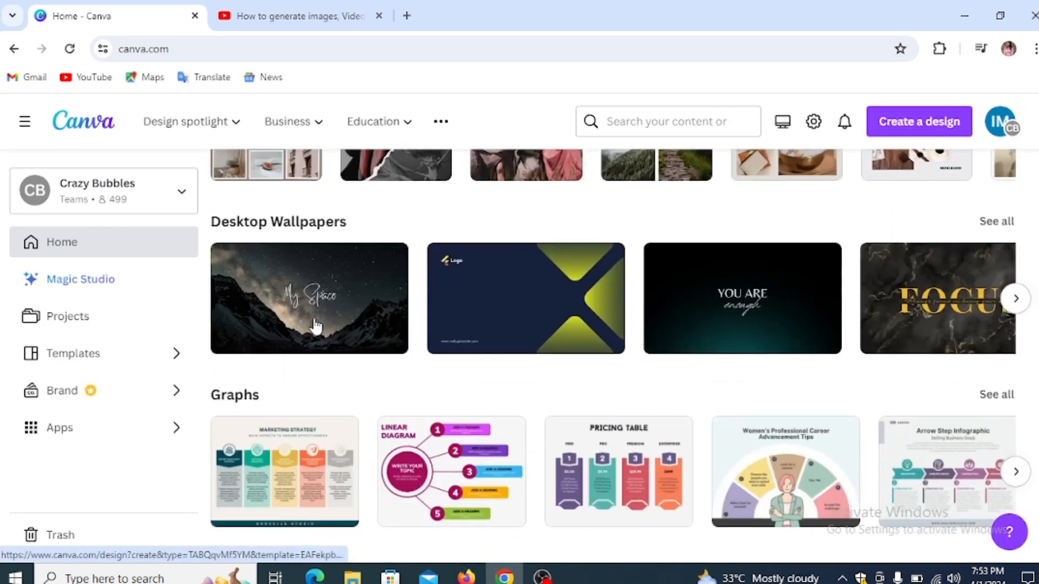
{"action": "scroll", "coordinate": [317, 324], "scroll_direction": "down", "scroll_amount": 4}
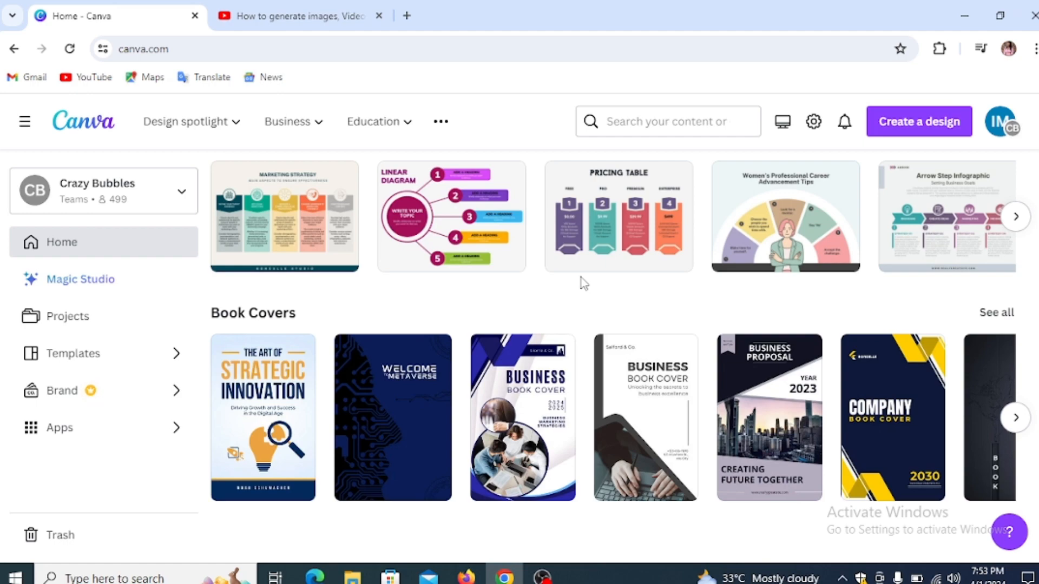
{"action": "scroll", "coordinate": [570, 285], "scroll_direction": "up", "scroll_amount": 10}
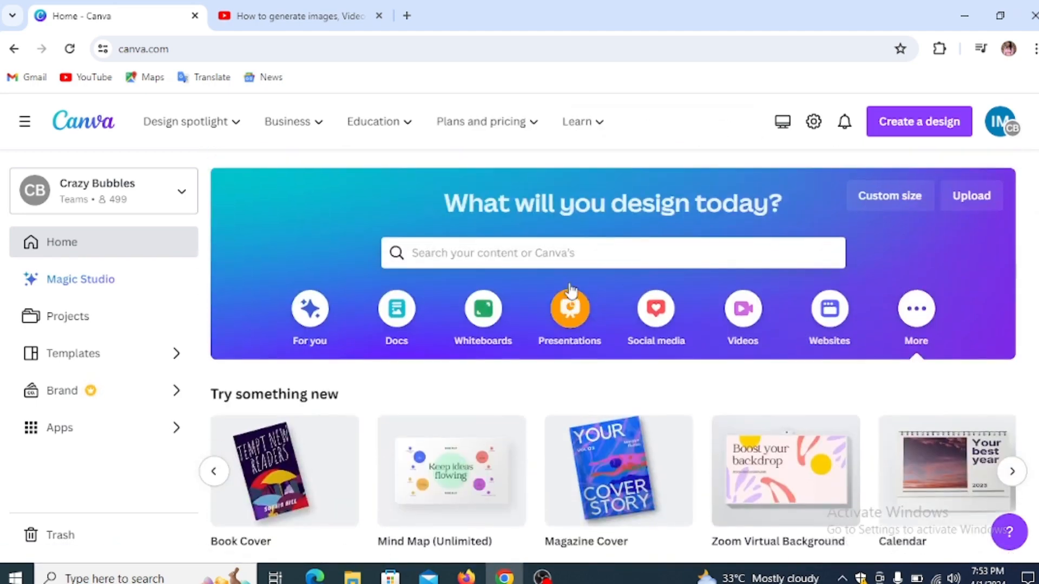
Step: Bring up the Custom size popover with empty Width and Height fields
{"action": "left_click", "coordinate": [918, 131]}
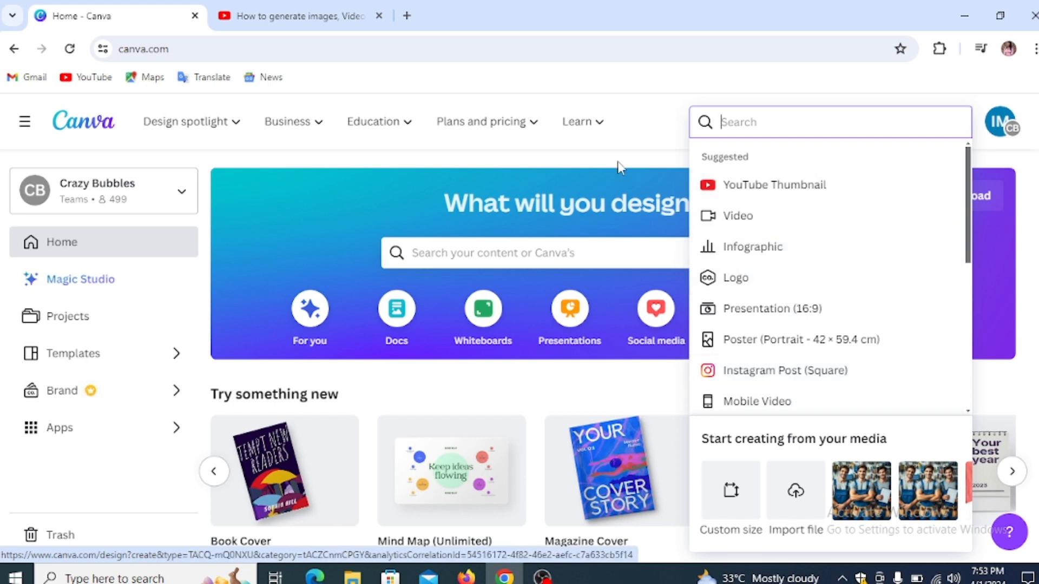
{"action": "left_click", "coordinate": [608, 147]}
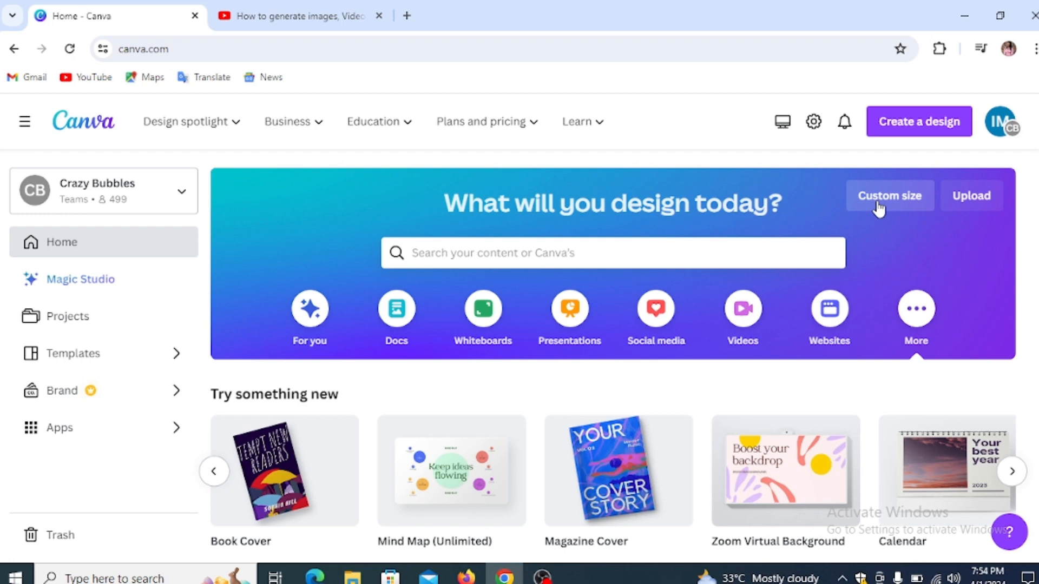
{"action": "left_click", "coordinate": [877, 209]}
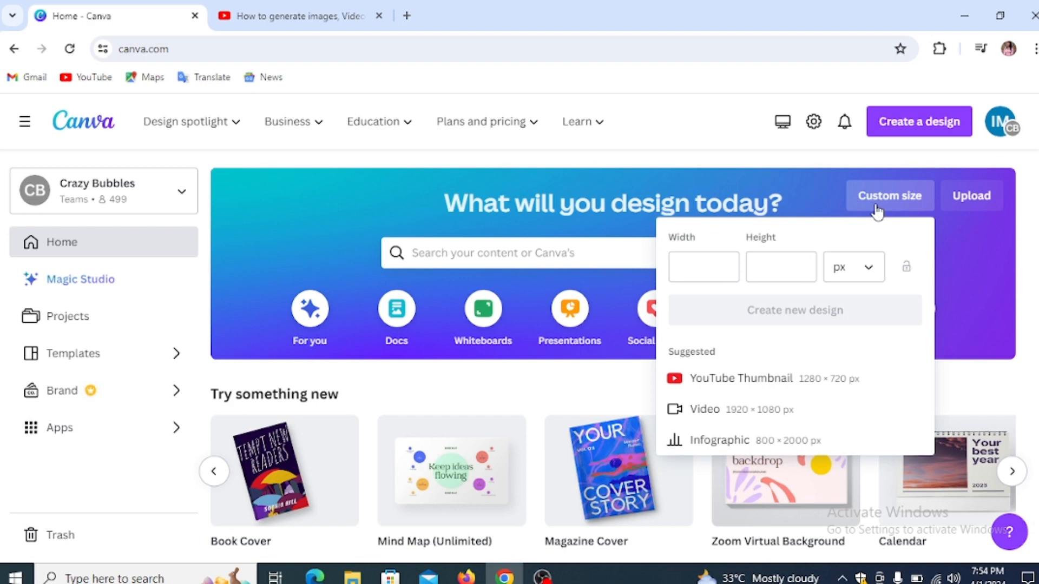
Step: Enter a 512 × 512 custom size, keeping px as the unit, then close the panel
{"action": "left_click", "coordinate": [707, 273]}
{"action": "type", "text": "512"}
{"action": "left_click", "coordinate": [769, 270]}
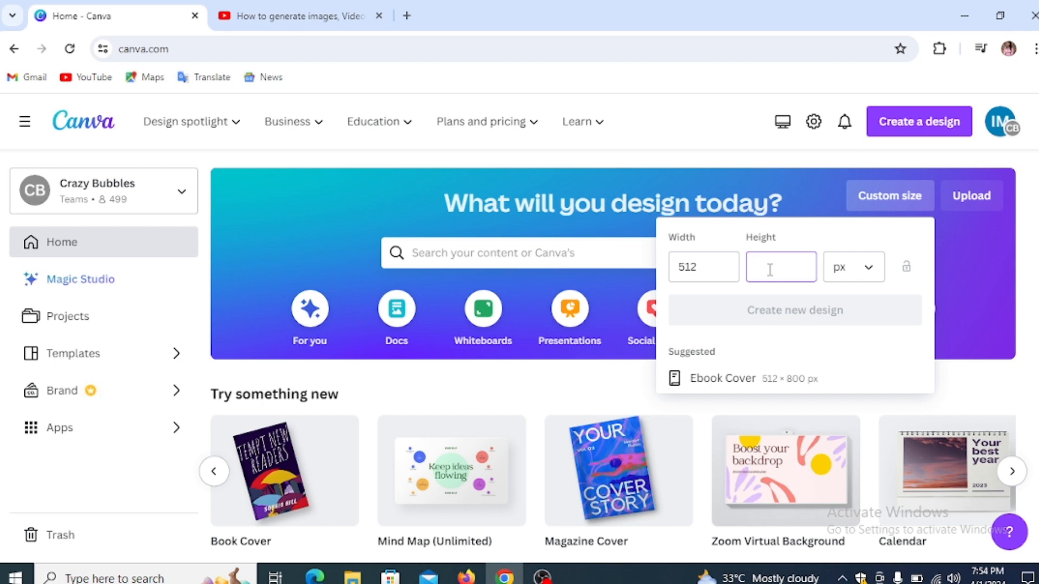
{"action": "type", "text": "512"}
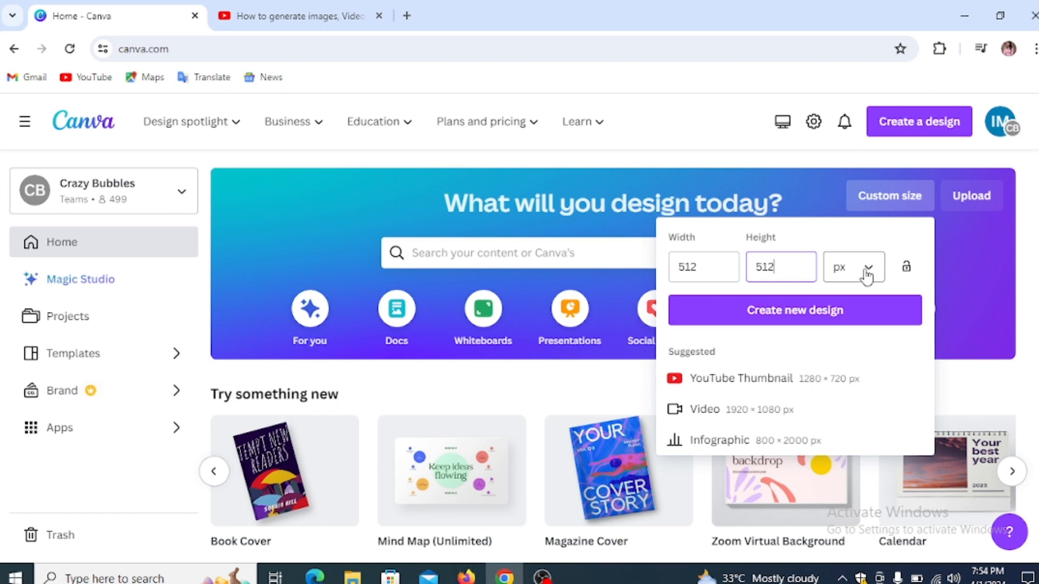
{"action": "left_click", "coordinate": [866, 276]}
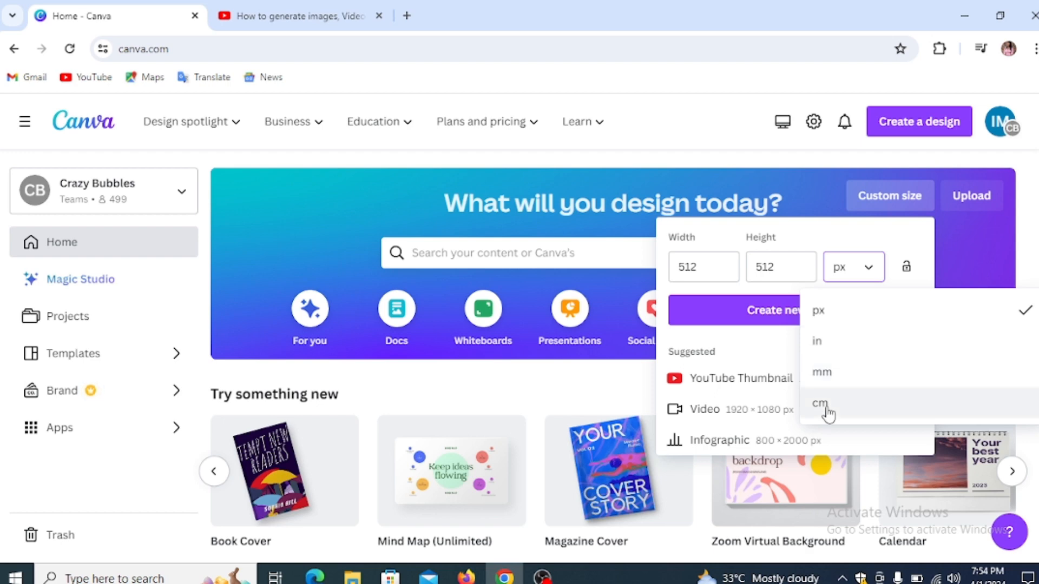
{"action": "left_click", "coordinate": [862, 315]}
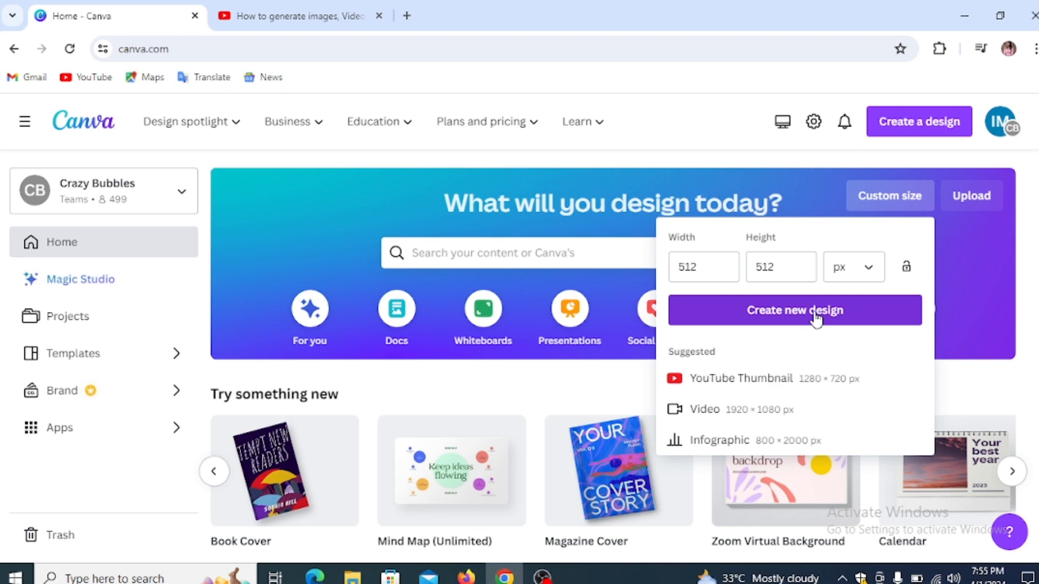
{"action": "left_click", "coordinate": [789, 173]}
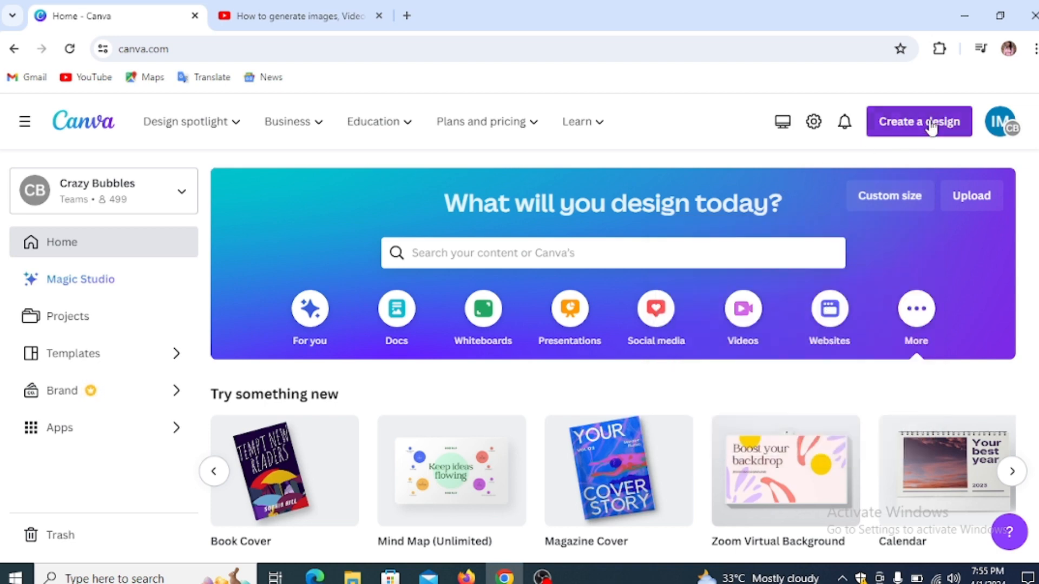
Step: Start a new blank YouTube Thumbnail design from Create a design
{"action": "left_click", "coordinate": [930, 125]}
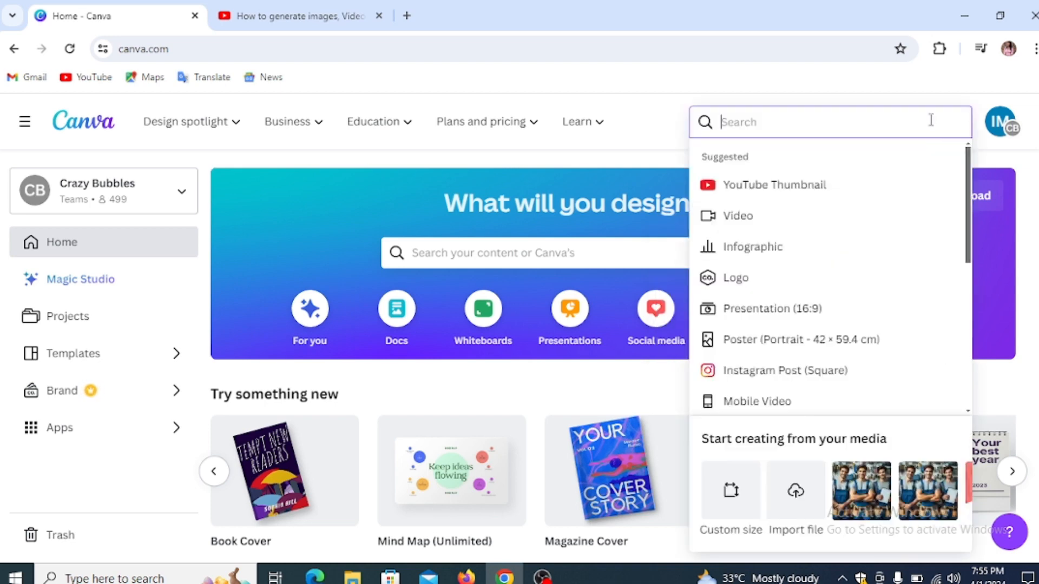
{"action": "left_click", "coordinate": [822, 187]}
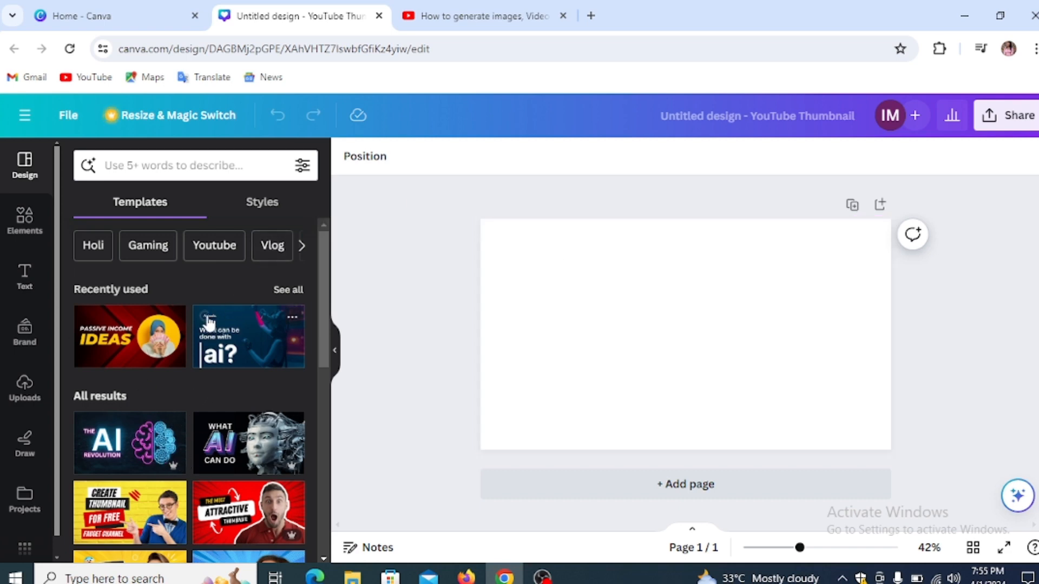
{"action": "scroll", "coordinate": [210, 320], "scroll_direction": "down", "scroll_amount": 5}
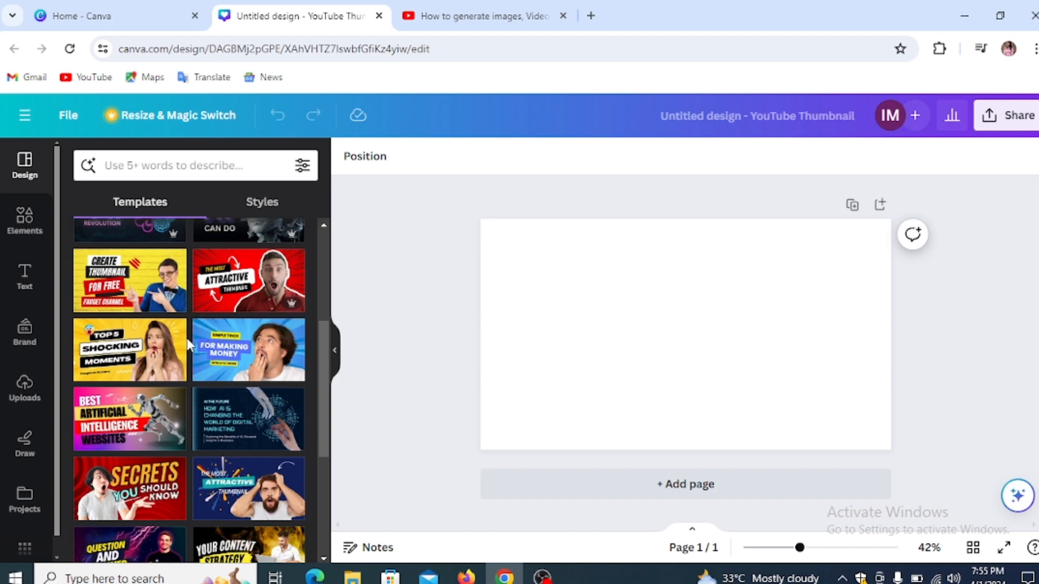
{"action": "scroll", "coordinate": [188, 344], "scroll_direction": "down", "scroll_amount": 10}
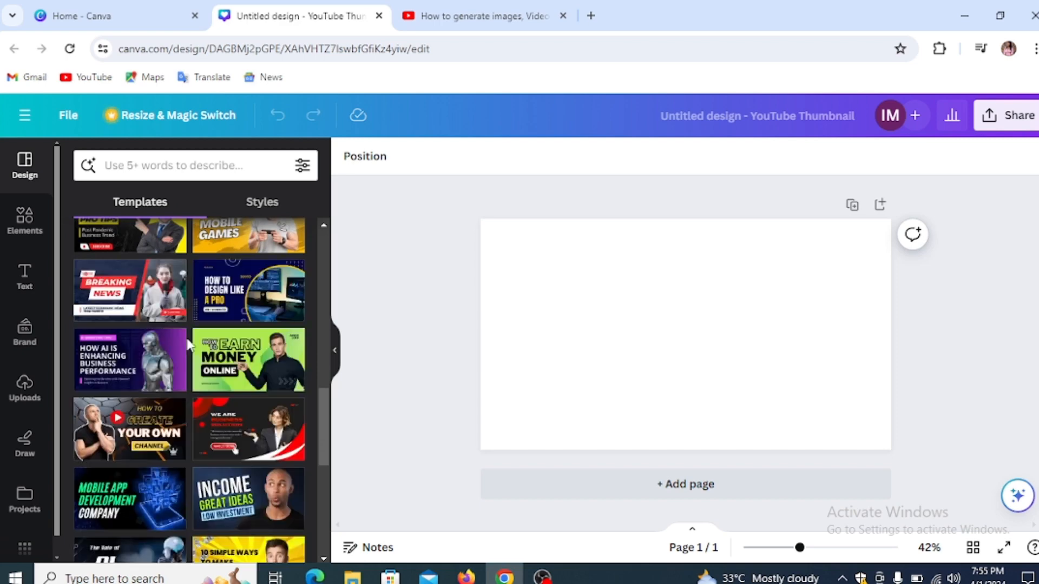
{"action": "scroll", "coordinate": [188, 345], "scroll_direction": "up", "scroll_amount": 9}
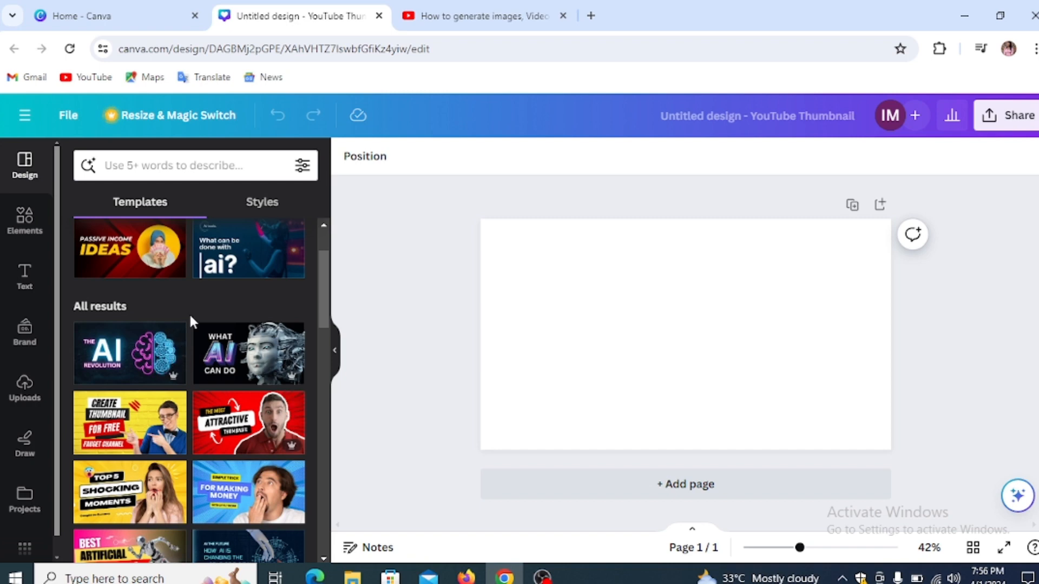
{"action": "scroll", "coordinate": [190, 313], "scroll_direction": "up", "scroll_amount": 2}
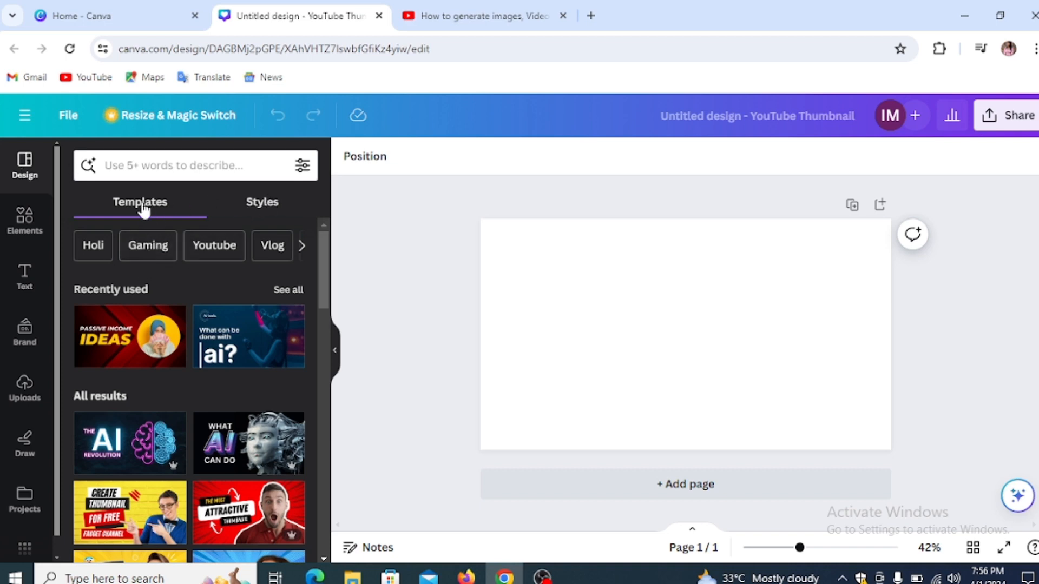
{"action": "left_click", "coordinate": [24, 231]}
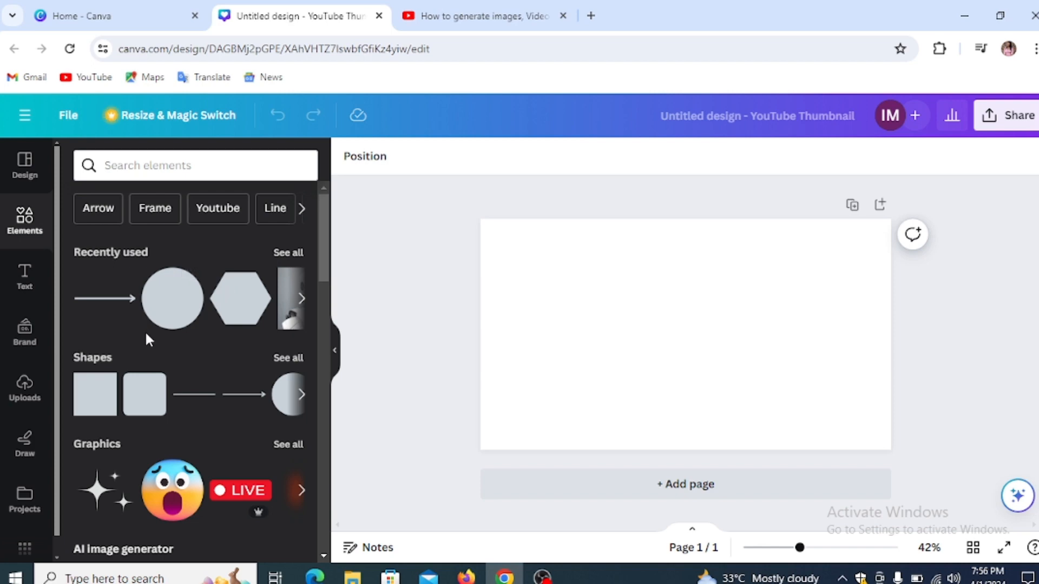
{"action": "scroll", "coordinate": [145, 330], "scroll_direction": "down", "scroll_amount": 3}
{"action": "scroll", "coordinate": [135, 340], "scroll_direction": "up", "scroll_amount": 3}
{"action": "scroll", "coordinate": [101, 365], "scroll_direction": "down", "scroll_amount": 2}
{"action": "scroll", "coordinate": [147, 379], "scroll_direction": "down", "scroll_amount": 3}
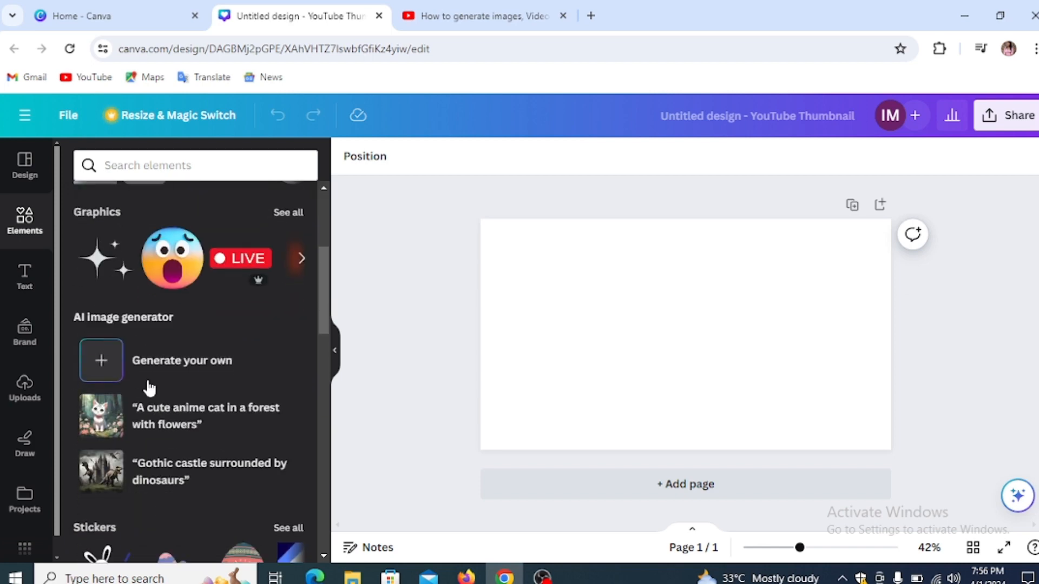
{"action": "scroll", "coordinate": [160, 341], "scroll_direction": "down", "scroll_amount": 6}
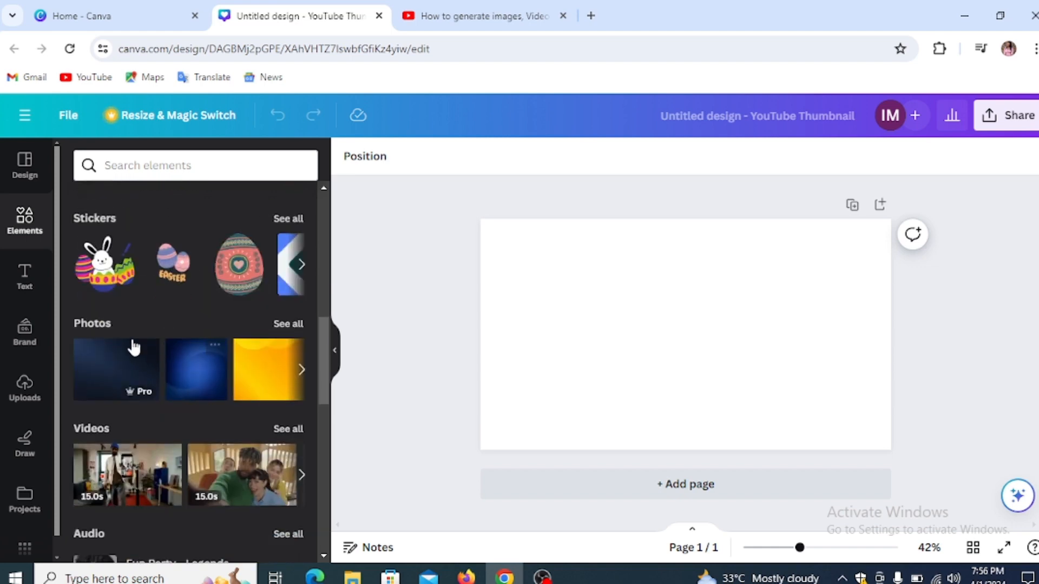
{"action": "scroll", "coordinate": [128, 355], "scroll_direction": "down", "scroll_amount": 3}
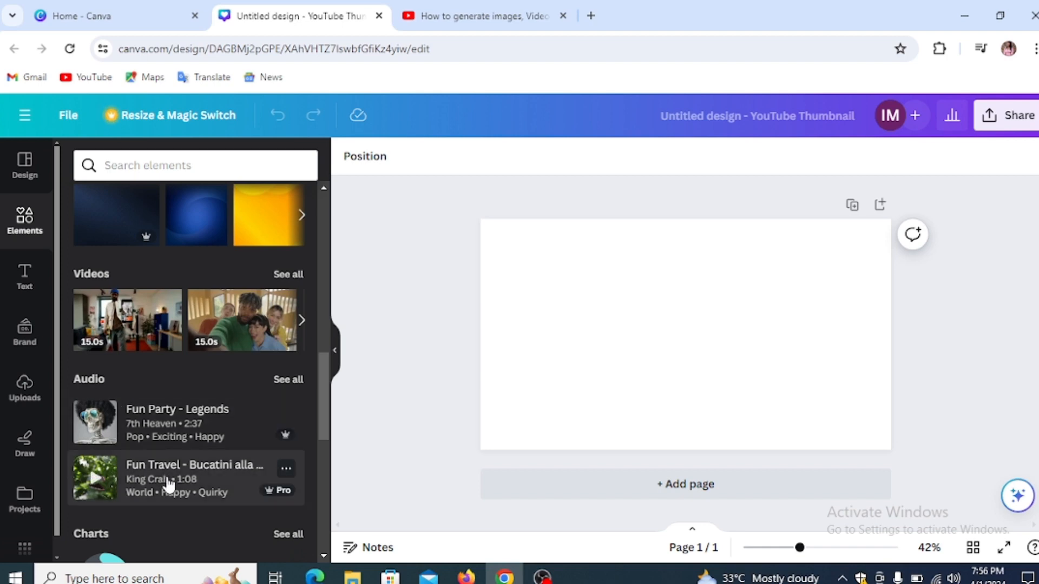
{"action": "scroll", "coordinate": [163, 483], "scroll_direction": "down", "scroll_amount": 3}
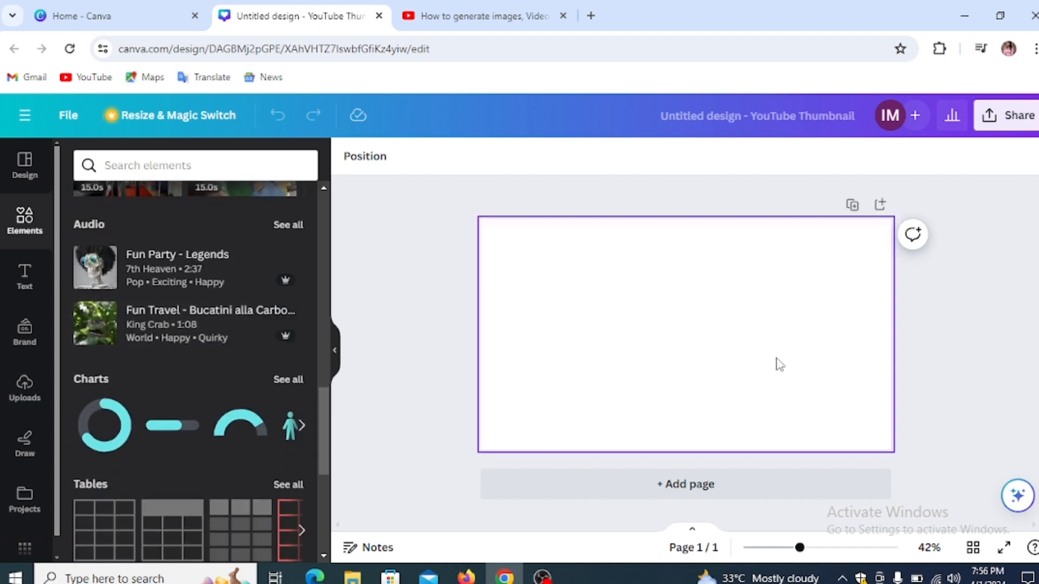
{"action": "scroll", "coordinate": [169, 417], "scroll_direction": "down", "scroll_amount": 3}
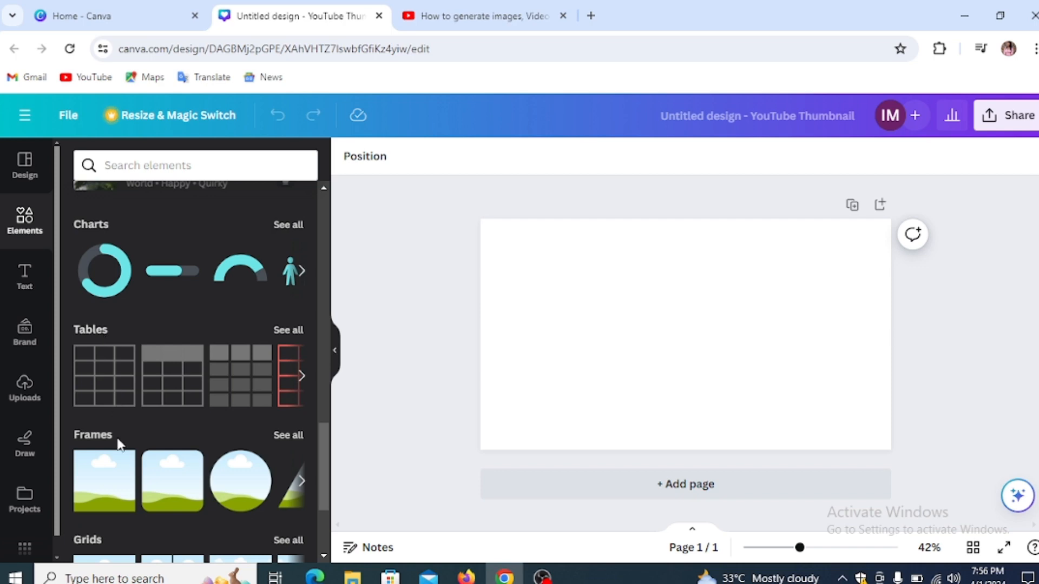
{"action": "scroll", "coordinate": [116, 448], "scroll_direction": "down", "scroll_amount": 2}
{"action": "scroll", "coordinate": [105, 411], "scroll_direction": "down", "scroll_amount": 3}
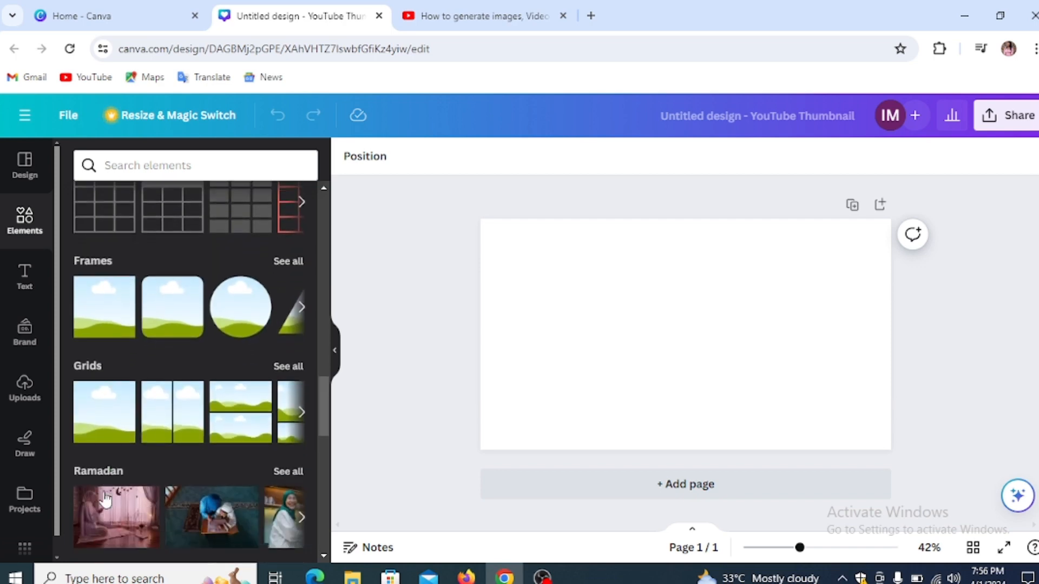
{"action": "scroll", "coordinate": [116, 357], "scroll_direction": "down", "scroll_amount": 5}
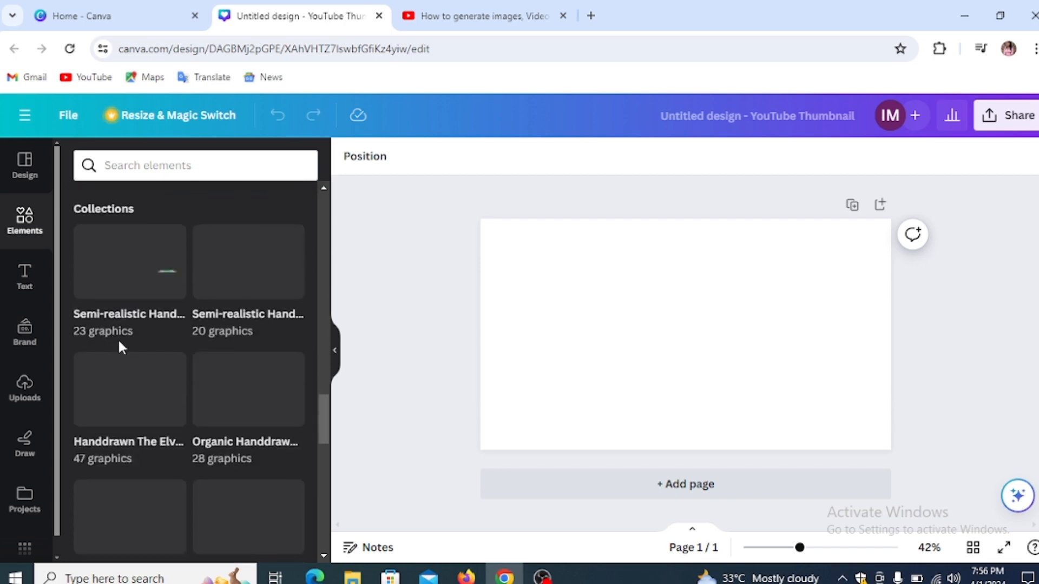
{"action": "scroll", "coordinate": [130, 303], "scroll_direction": "up", "scroll_amount": 6}
{"action": "scroll", "coordinate": [130, 303], "scroll_direction": "down", "scroll_amount": 3}
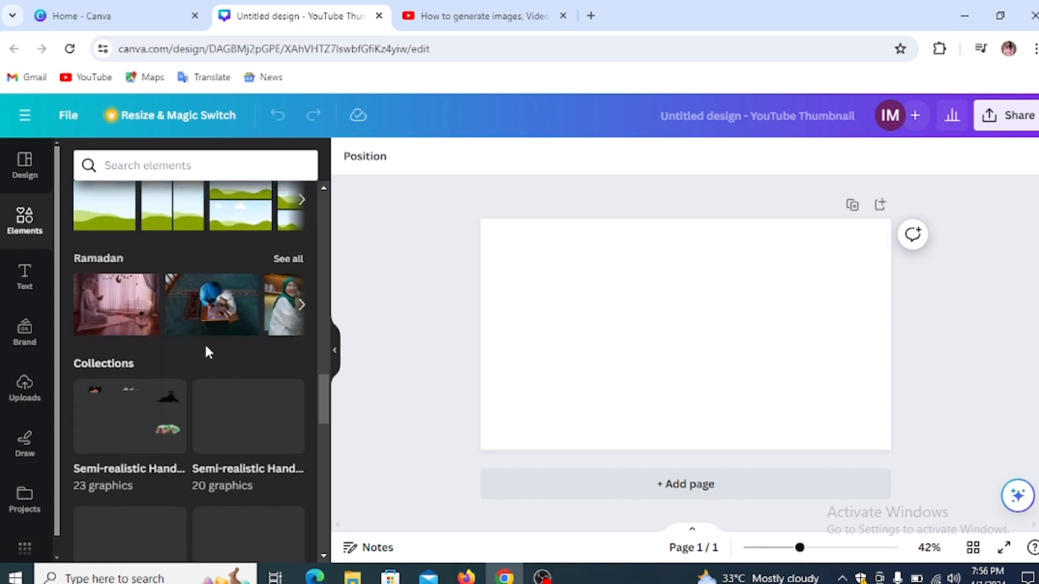
{"action": "scroll", "coordinate": [177, 333], "scroll_direction": "up", "scroll_amount": 10}
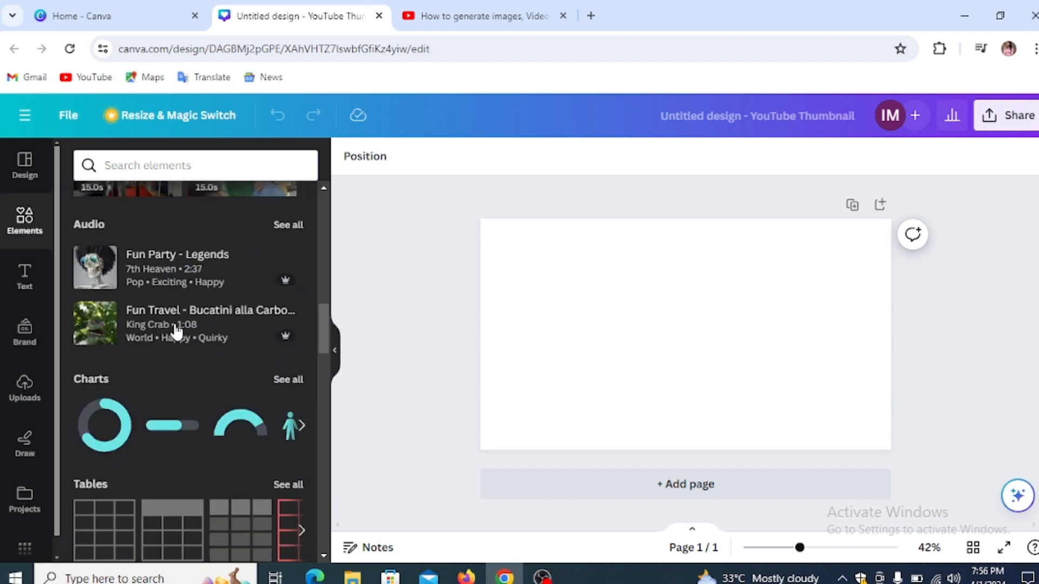
{"action": "scroll", "coordinate": [175, 330], "scroll_direction": "up", "scroll_amount": 5}
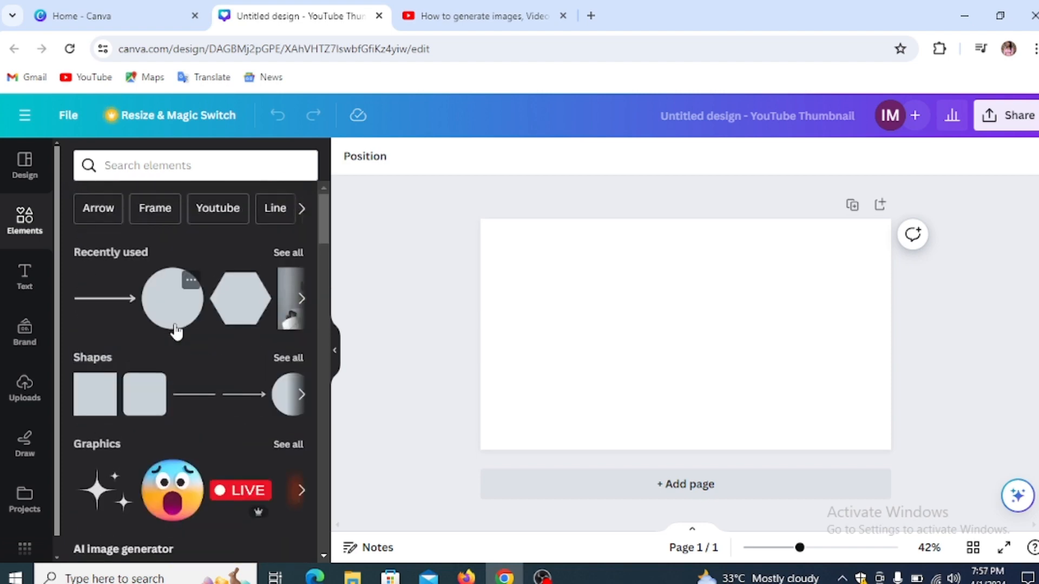
Step: Add a square shape and move it to the upper-left of the page
{"action": "left_click", "coordinate": [101, 403]}
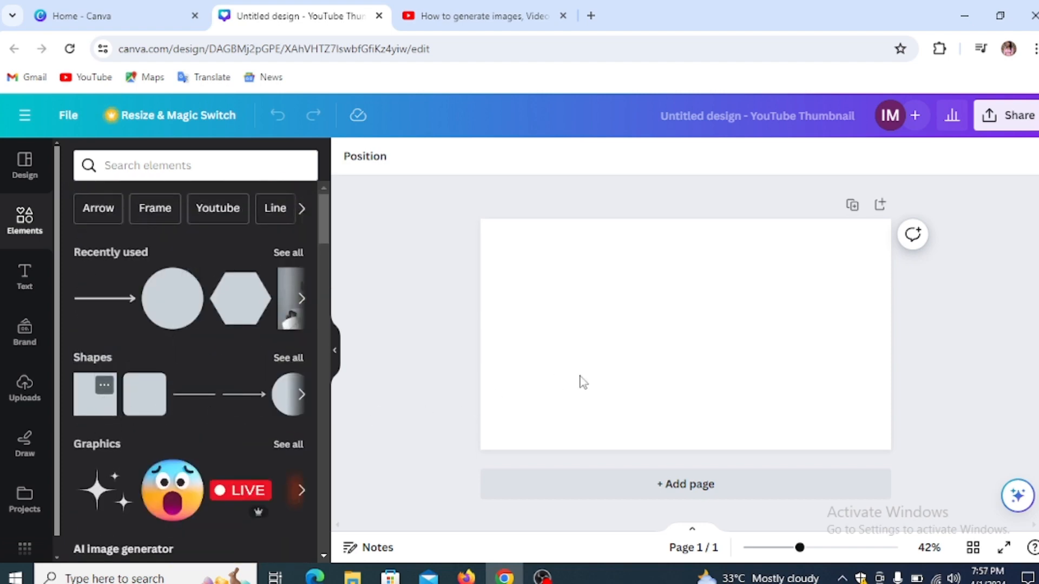
{"action": "left_click", "coordinate": [578, 385]}
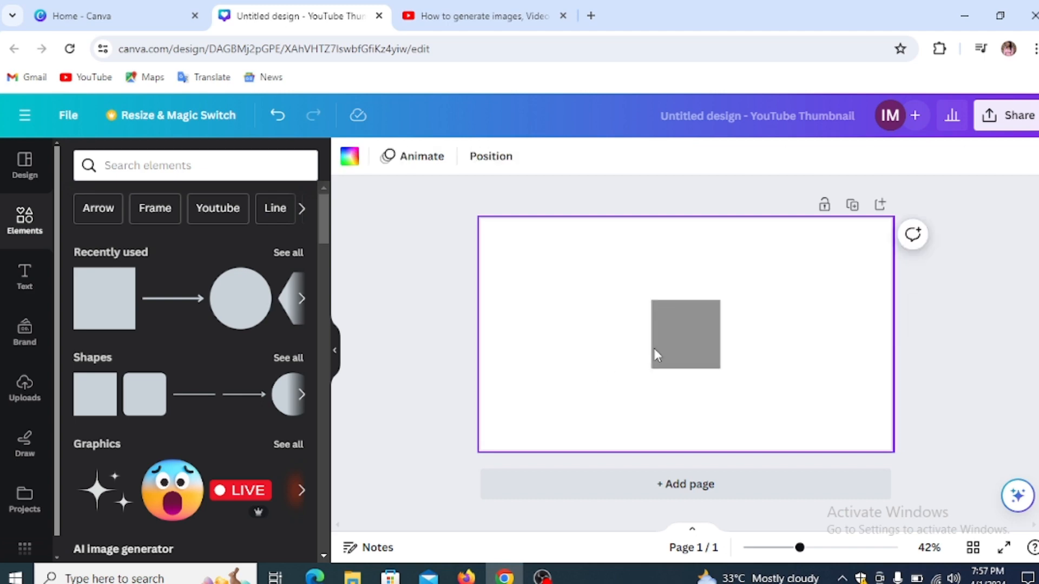
{"action": "left_click", "coordinate": [687, 347]}
{"action": "left_click_drag", "start_coordinate": [688, 351], "coordinate": [670, 405]}
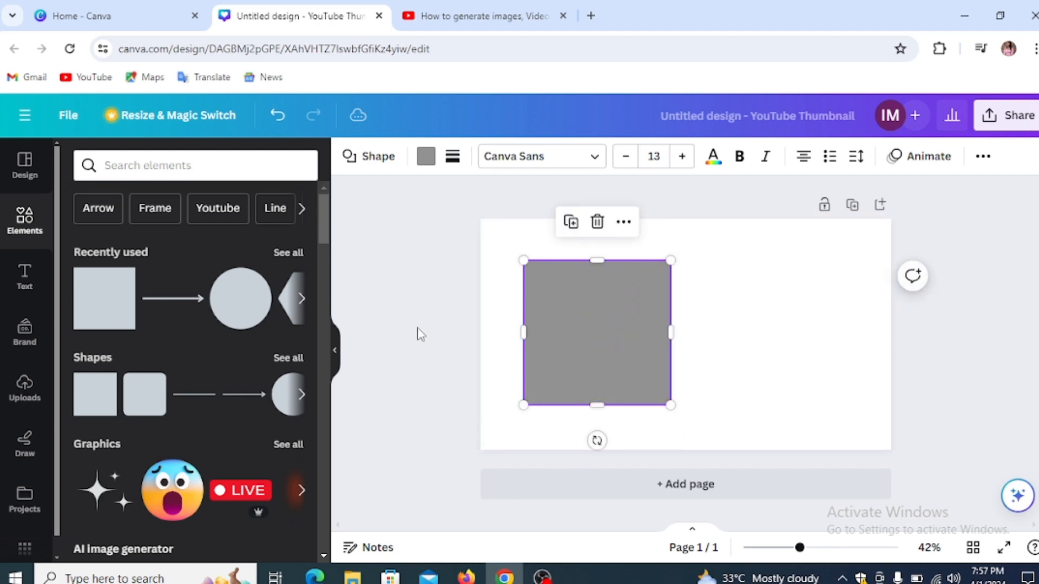
Step: Try a red fill on the square, then a black-to-gold gradient preset
{"action": "left_click", "coordinate": [427, 158]}
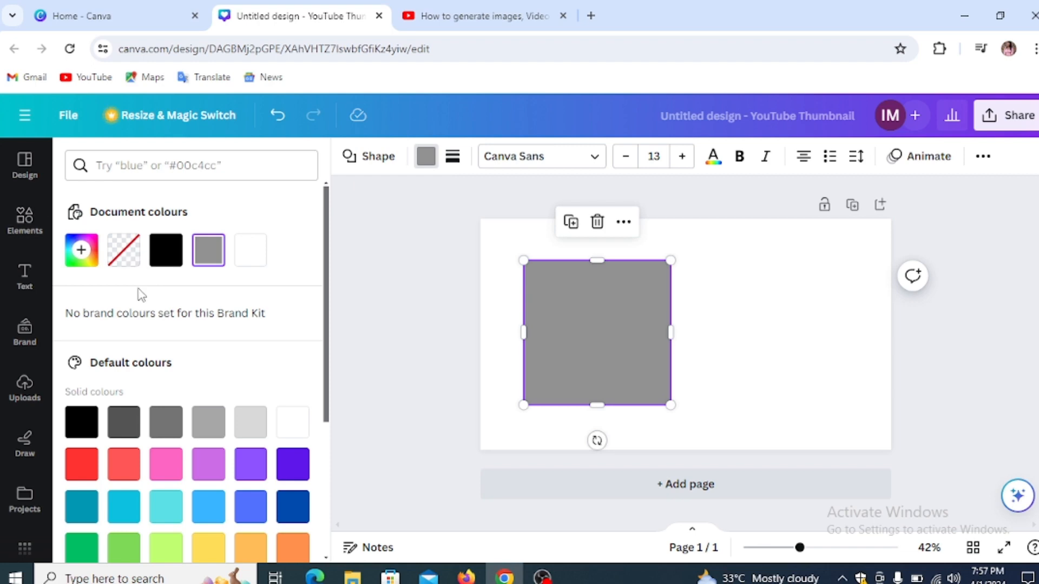
{"action": "left_click", "coordinate": [81, 470]}
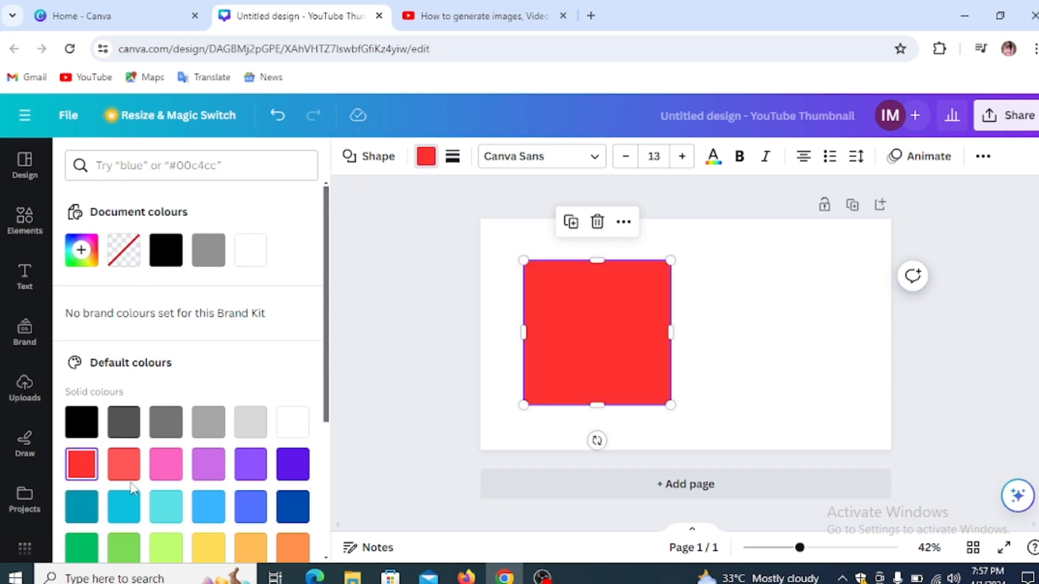
{"action": "scroll", "coordinate": [147, 469], "scroll_direction": "down", "scroll_amount": 1}
{"action": "scroll", "coordinate": [147, 468], "scroll_direction": "down", "scroll_amount": 3}
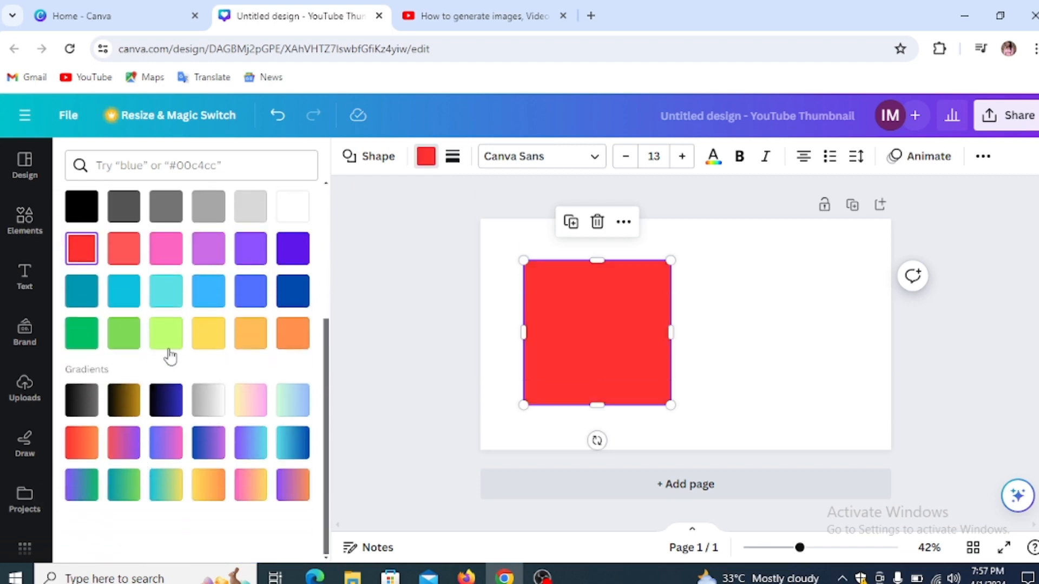
{"action": "scroll", "coordinate": [135, 256], "scroll_direction": "up", "scroll_amount": 3}
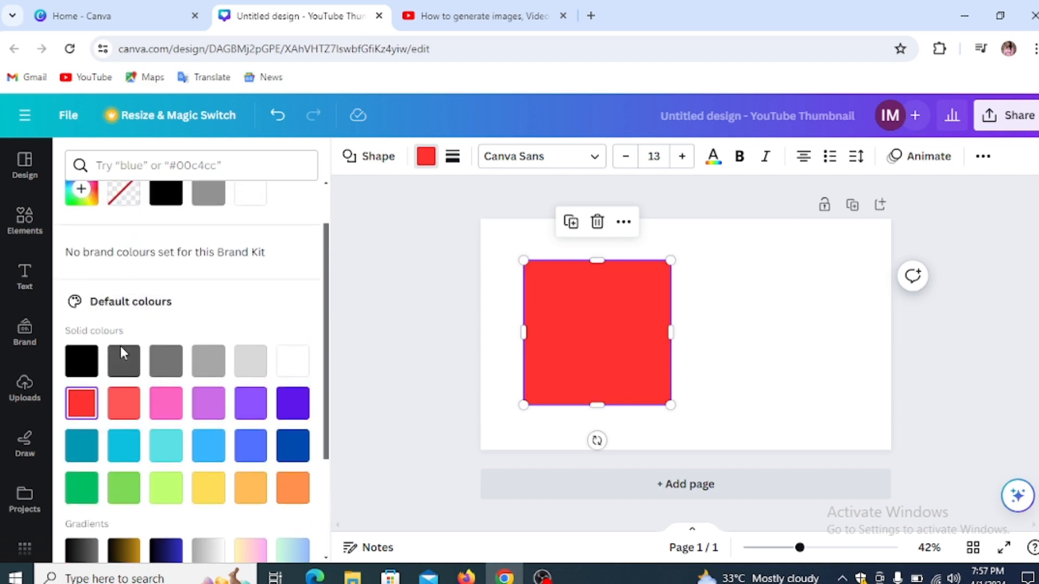
{"action": "scroll", "coordinate": [111, 374], "scroll_direction": "down", "scroll_amount": 3}
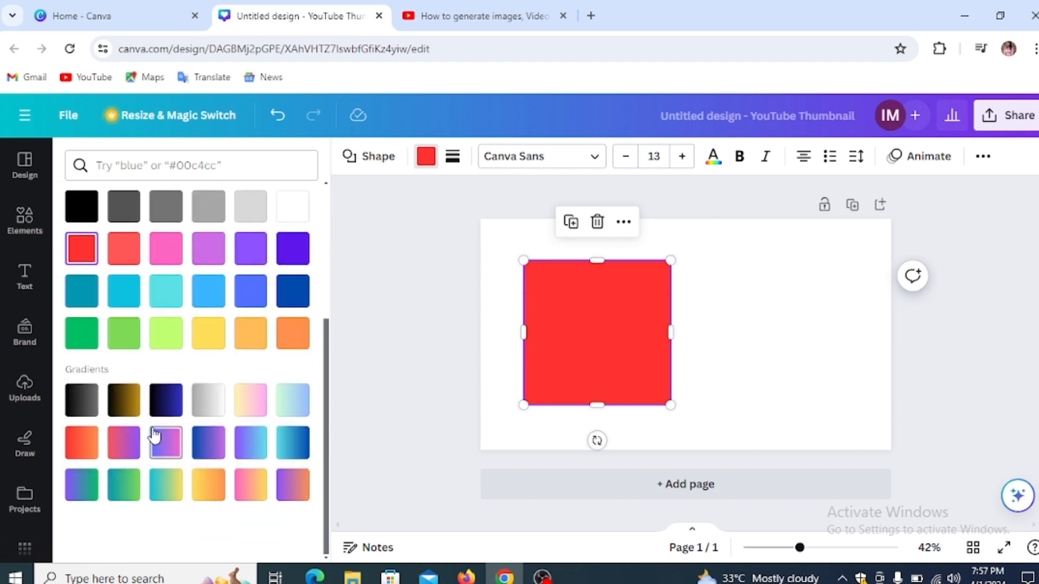
{"action": "left_click", "coordinate": [124, 400]}
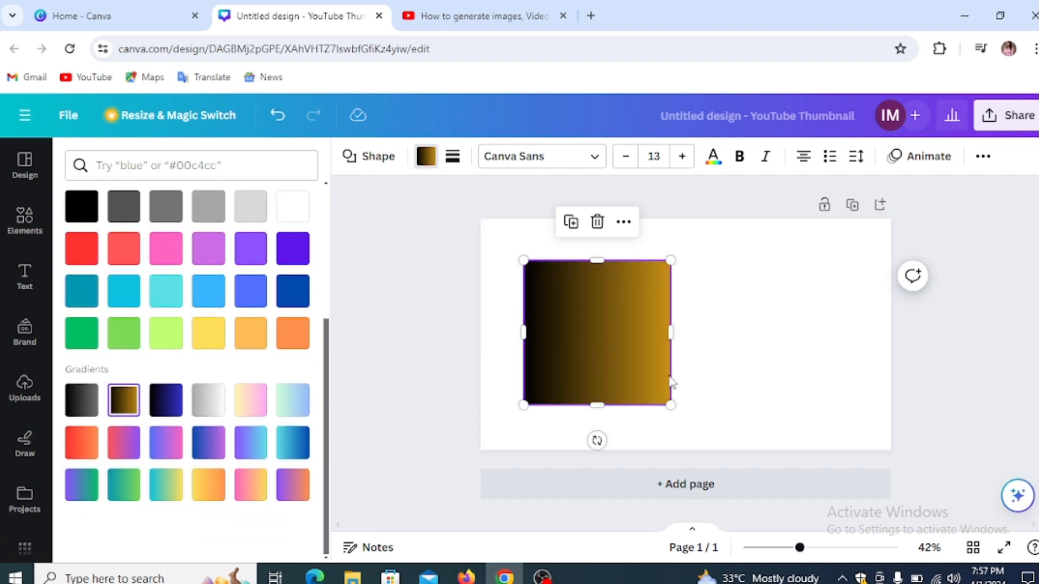
{"action": "scroll", "coordinate": [126, 360], "scroll_direction": "up", "scroll_amount": 3}
{"action": "scroll", "coordinate": [126, 354], "scroll_direction": "up", "scroll_amount": 1}
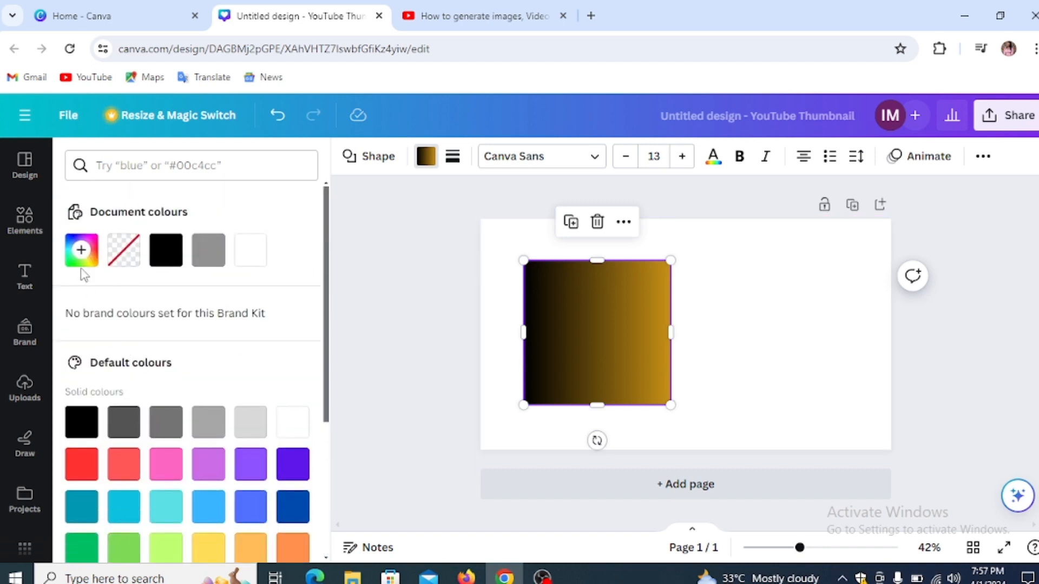
Step: Build a custom diagonal gradient and add a red colour stop
{"action": "left_click", "coordinate": [81, 249]}
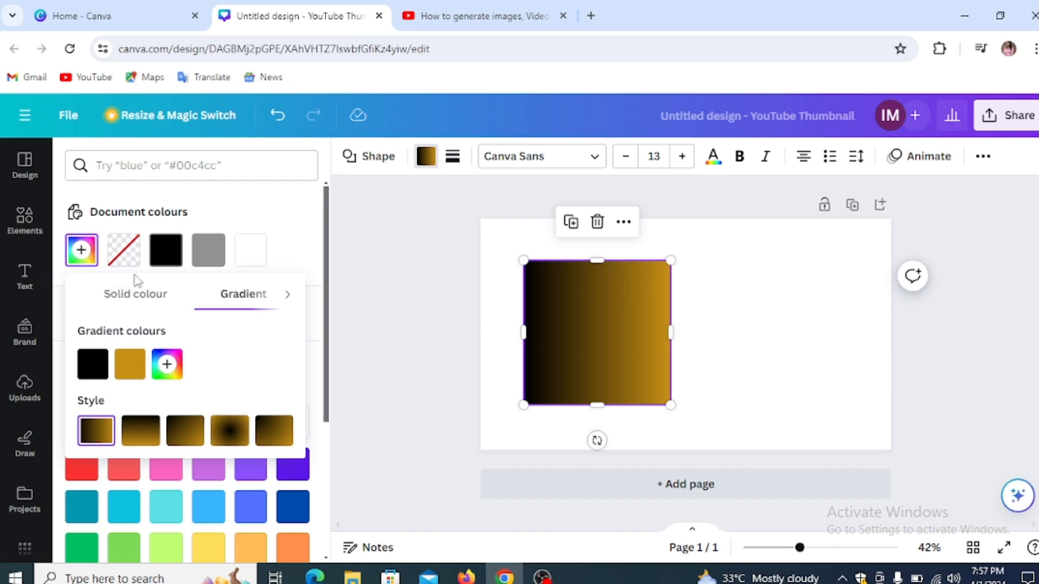
{"action": "left_click", "coordinate": [157, 298]}
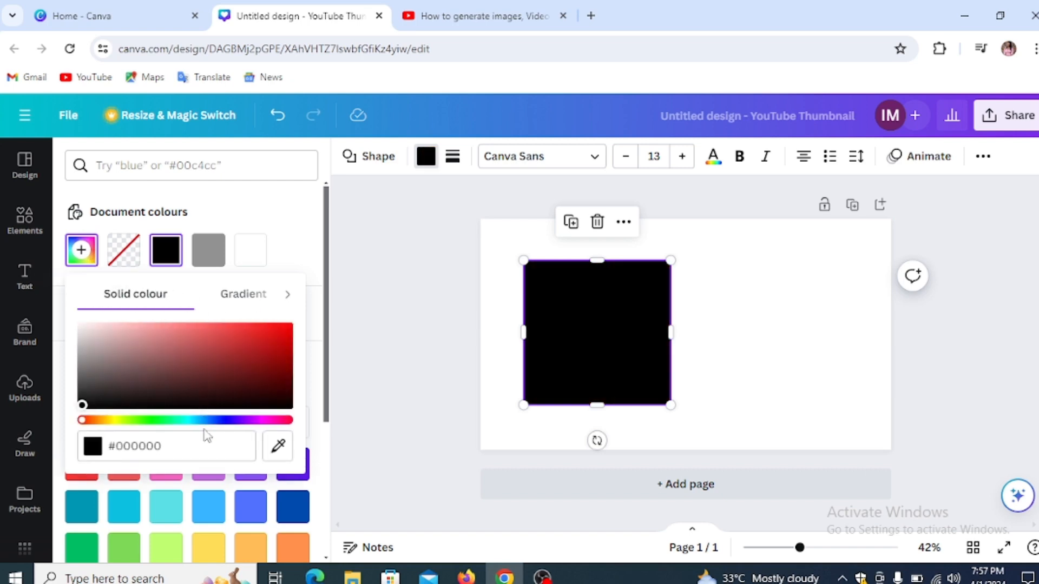
{"action": "left_click_drag", "start_coordinate": [201, 421], "coordinate": [154, 420]}
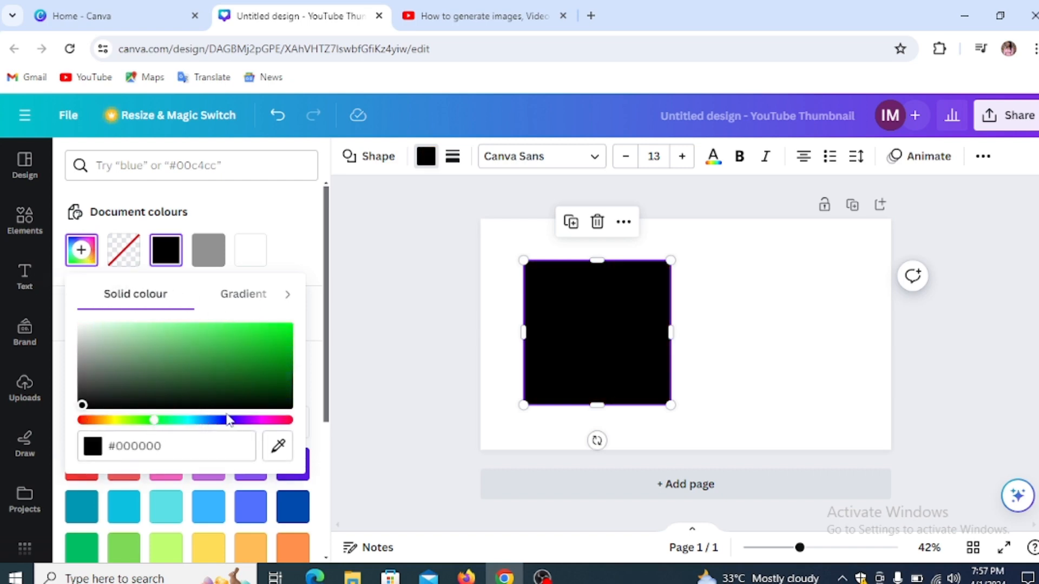
{"action": "left_click", "coordinate": [266, 420]}
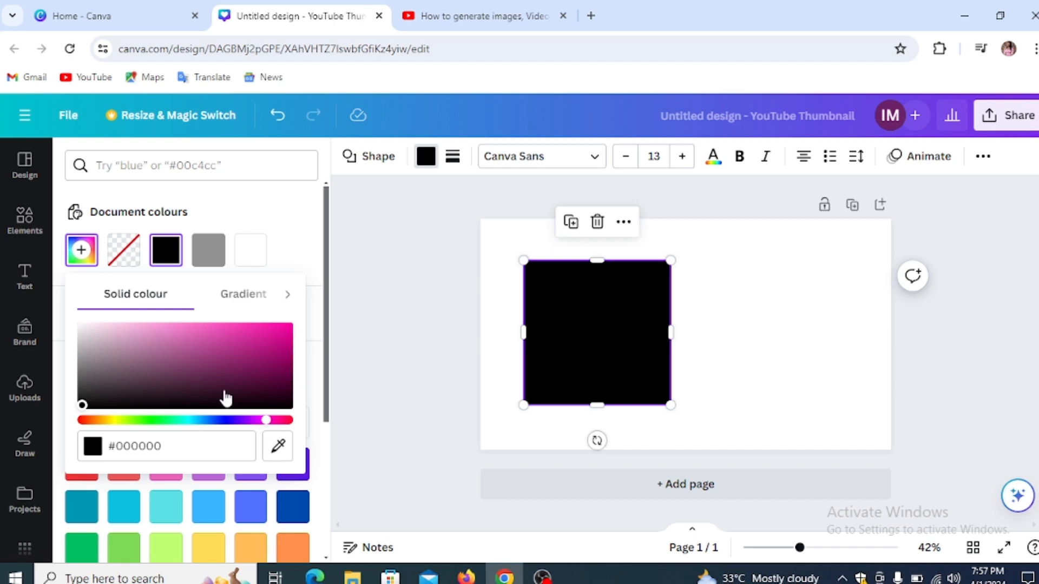
{"action": "left_click", "coordinate": [252, 296]}
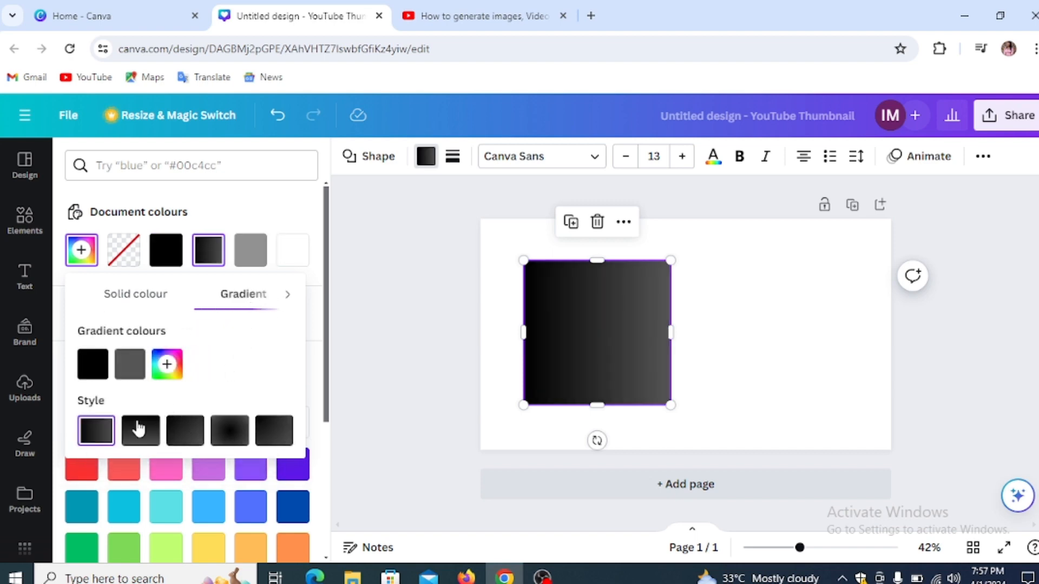
{"action": "left_click", "coordinate": [188, 439]}
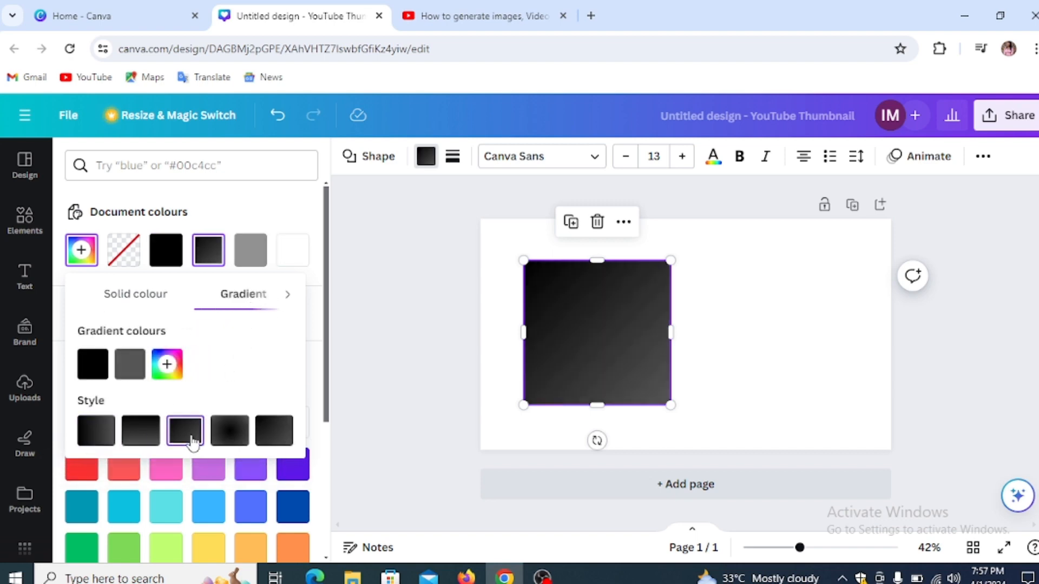
{"action": "left_click", "coordinate": [167, 364]}
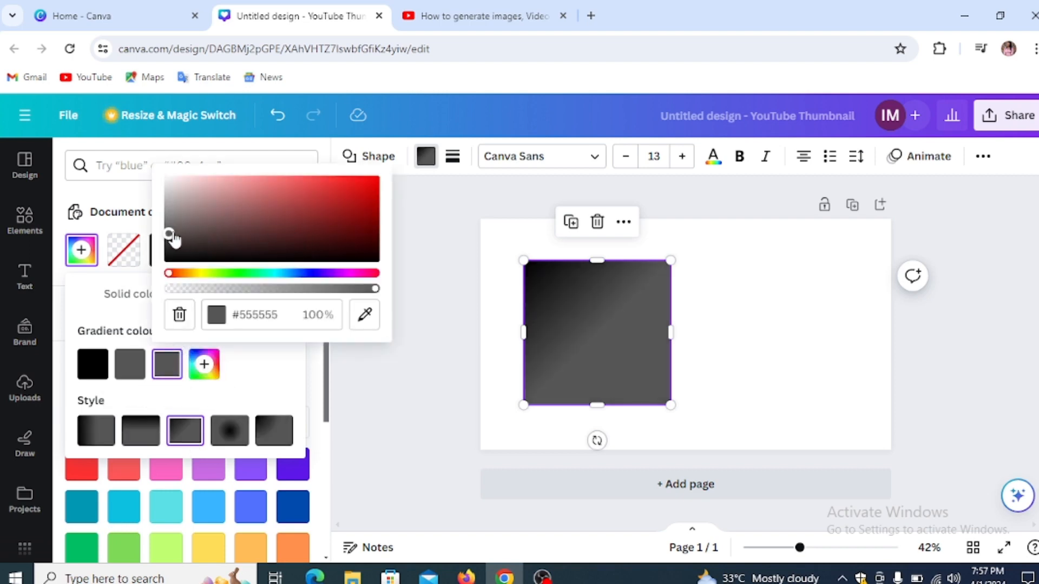
{"action": "left_click_drag", "start_coordinate": [172, 235], "coordinate": [375, 204]}
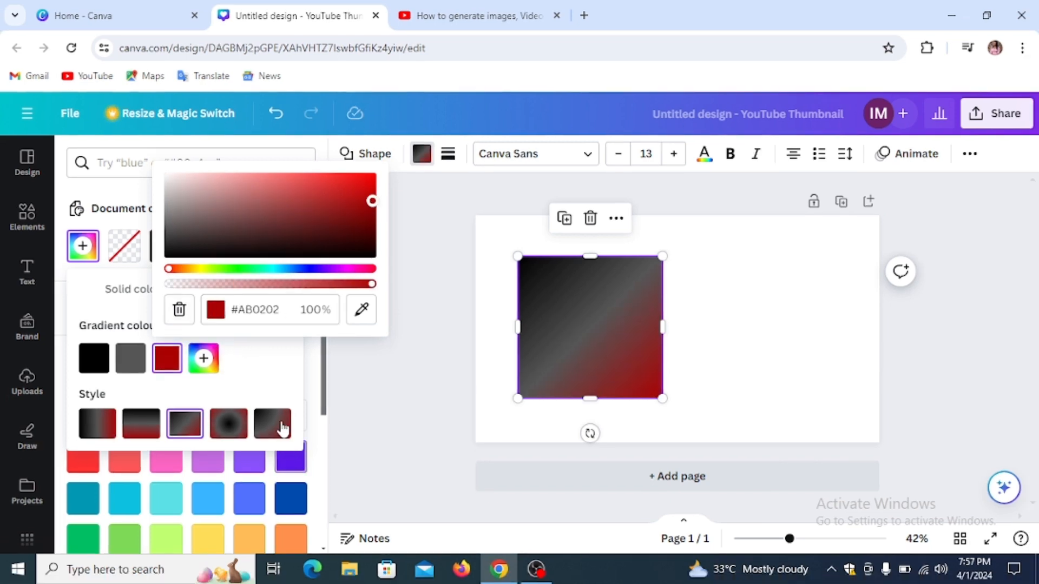
{"action": "left_click", "coordinate": [248, 385]}
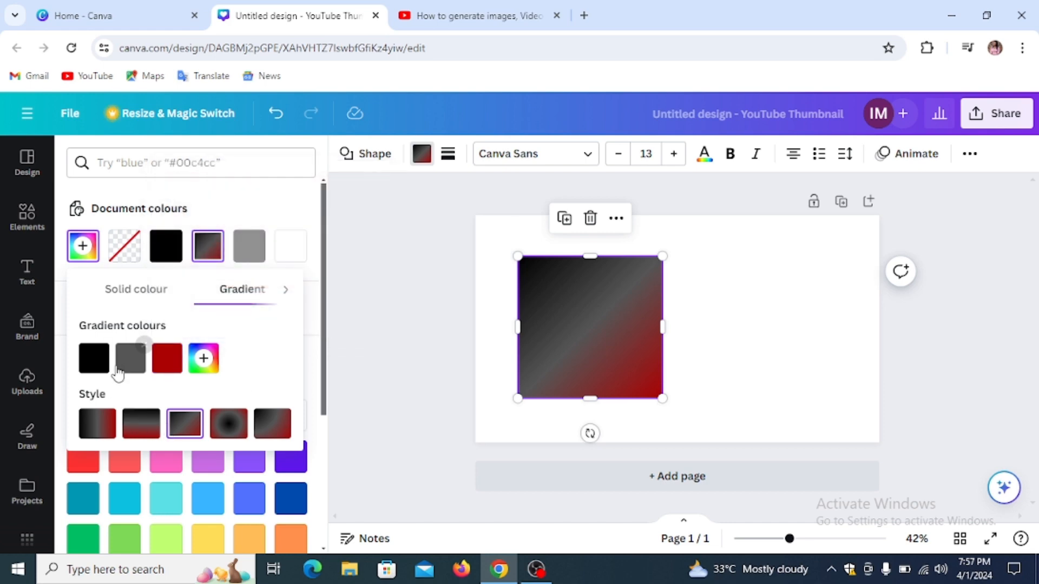
Step: Add a vivid blue-violet stop and remove black and grey from the gradient
{"action": "left_click", "coordinate": [204, 358]}
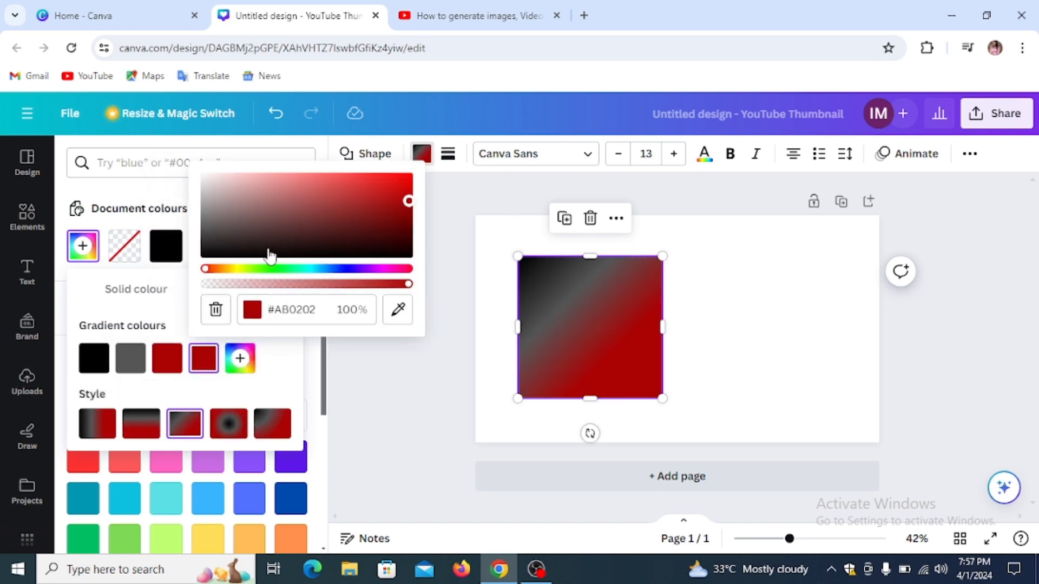
{"action": "left_click", "coordinate": [303, 235]}
{"action": "left_click", "coordinate": [335, 269]}
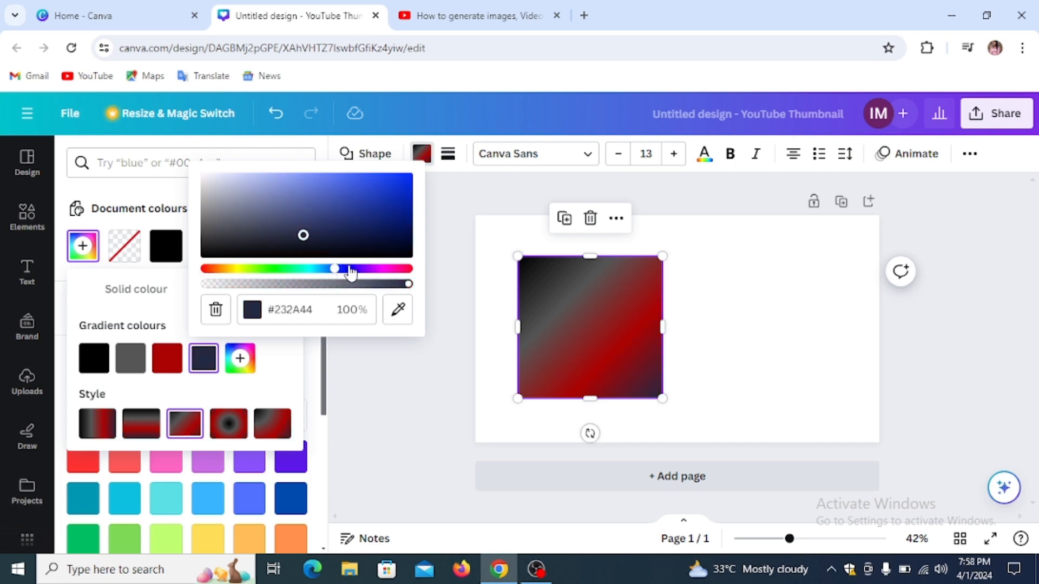
{"action": "left_click", "coordinate": [349, 269]}
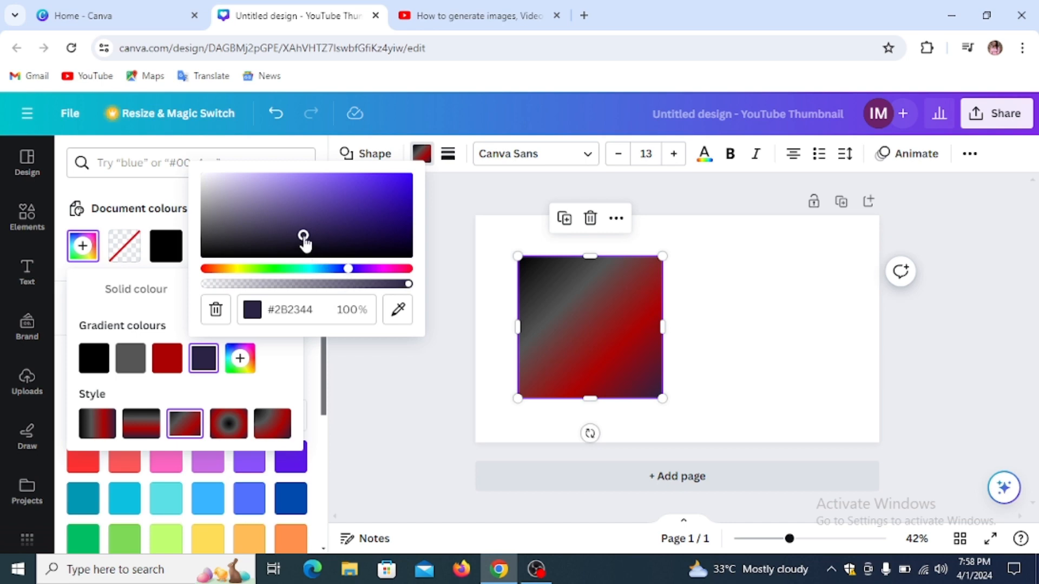
{"action": "left_click_drag", "start_coordinate": [302, 235], "coordinate": [391, 185]}
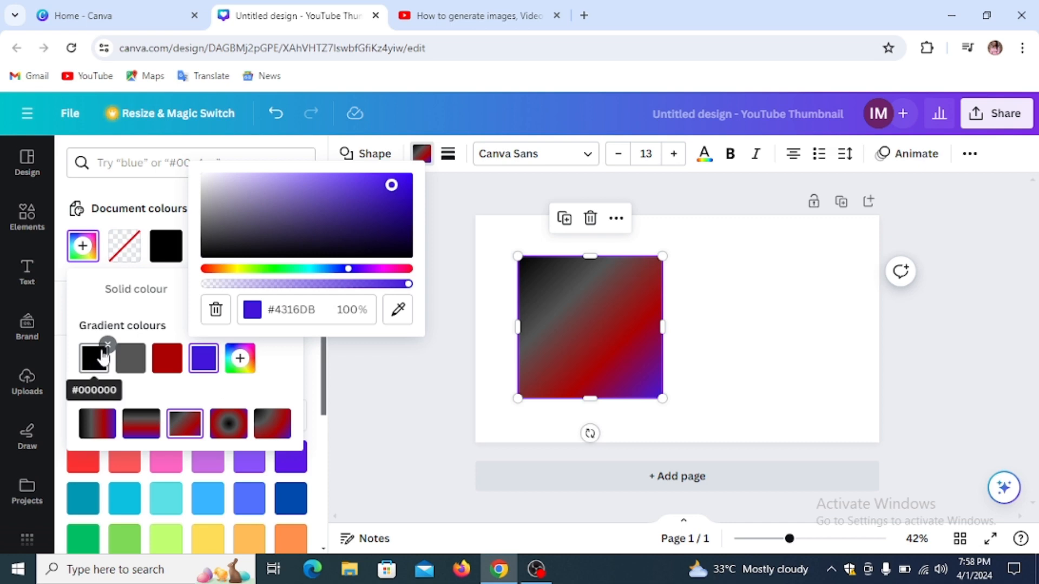
{"action": "left_click", "coordinate": [106, 346]}
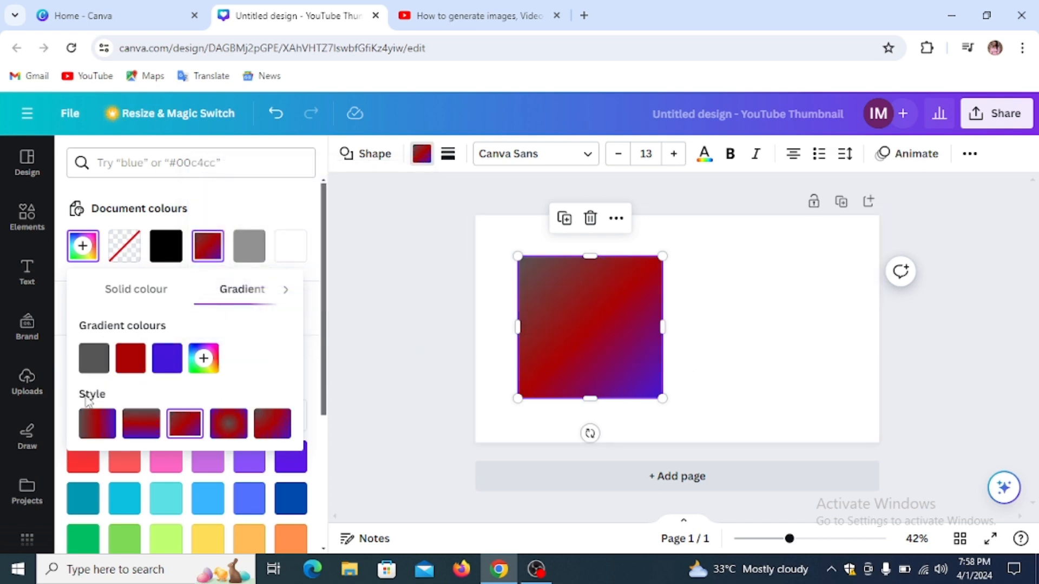
{"action": "left_click", "coordinate": [108, 345]}
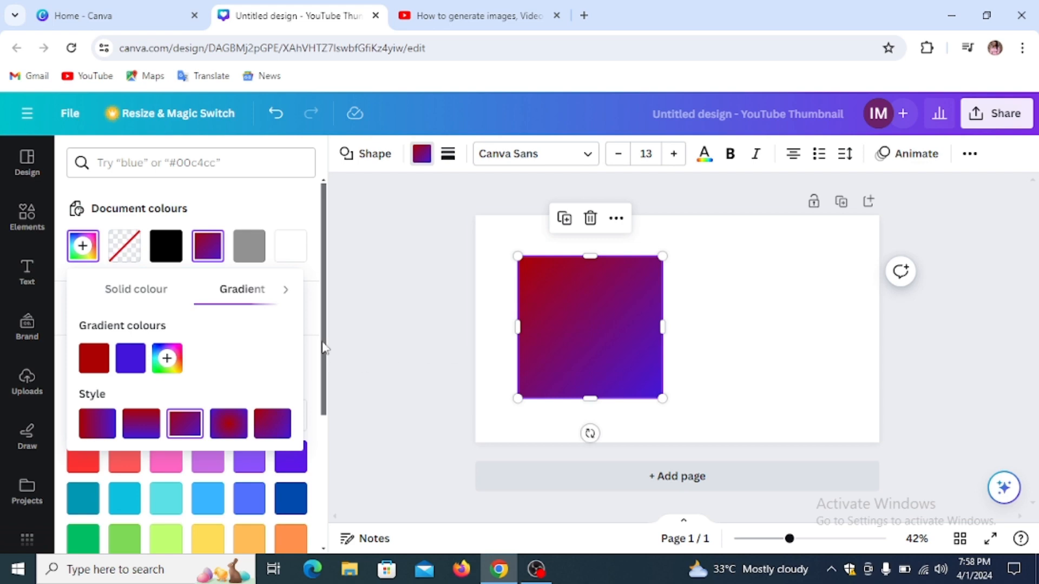
Step: Add the white brush-stroke graphic from the Graphics Magic recommendations to the thumbnail
{"action": "left_click", "coordinate": [30, 224]}
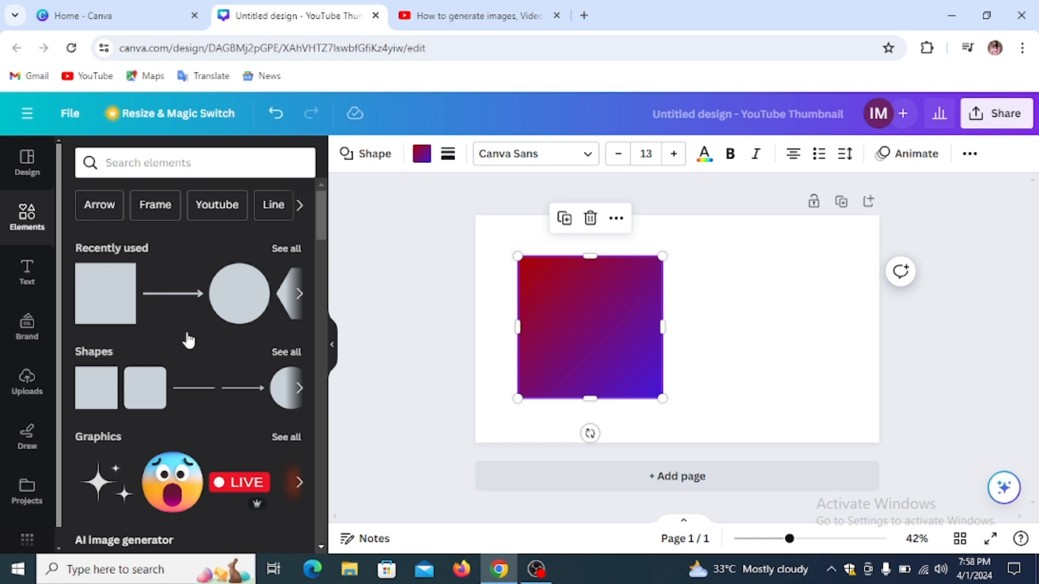
{"action": "scroll", "coordinate": [179, 407], "scroll_direction": "down", "scroll_amount": 3}
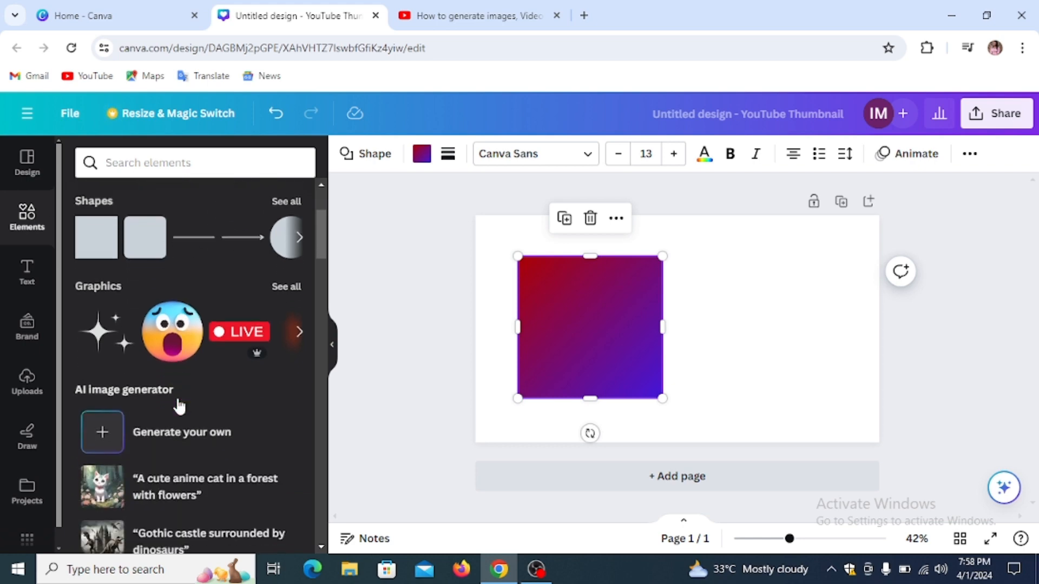
{"action": "left_click", "coordinate": [290, 286]}
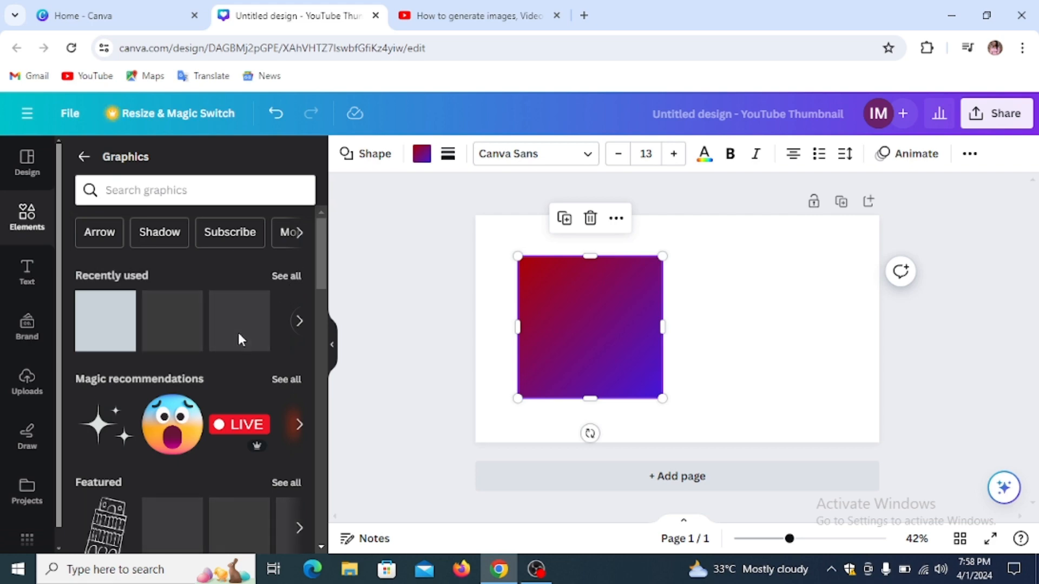
{"action": "scroll", "coordinate": [196, 377], "scroll_direction": "down", "scroll_amount": 3}
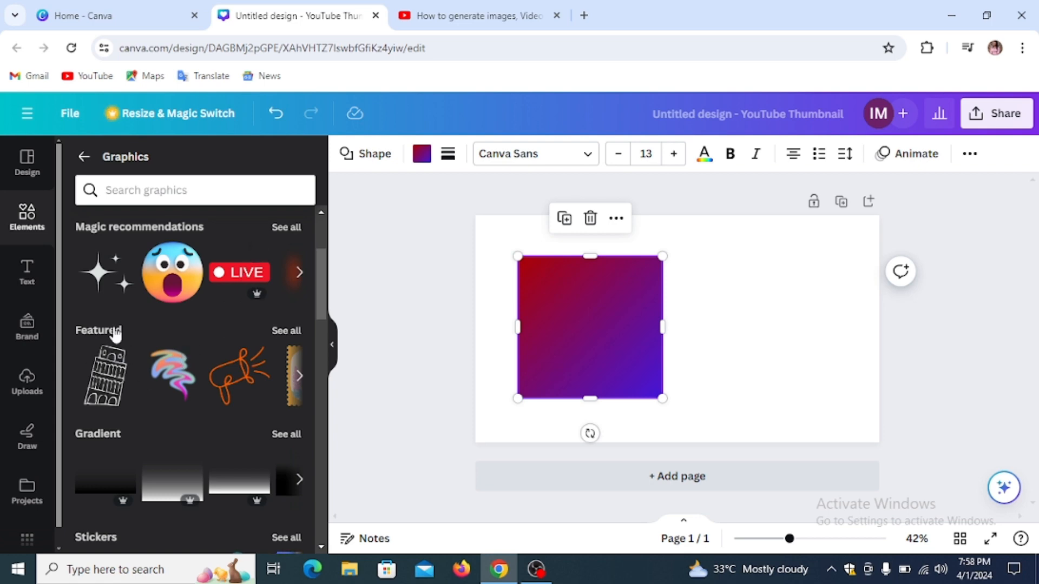
{"action": "scroll", "coordinate": [146, 346], "scroll_direction": "down", "scroll_amount": 3}
{"action": "scroll", "coordinate": [192, 314], "scroll_direction": "up", "scroll_amount": 4}
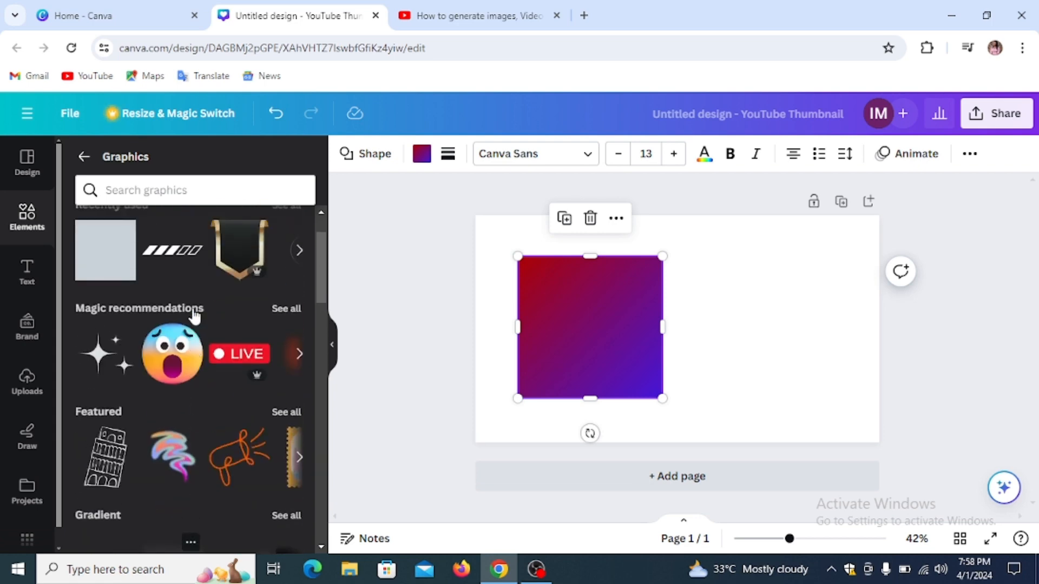
{"action": "scroll", "coordinate": [195, 316], "scroll_direction": "up", "scroll_amount": 2}
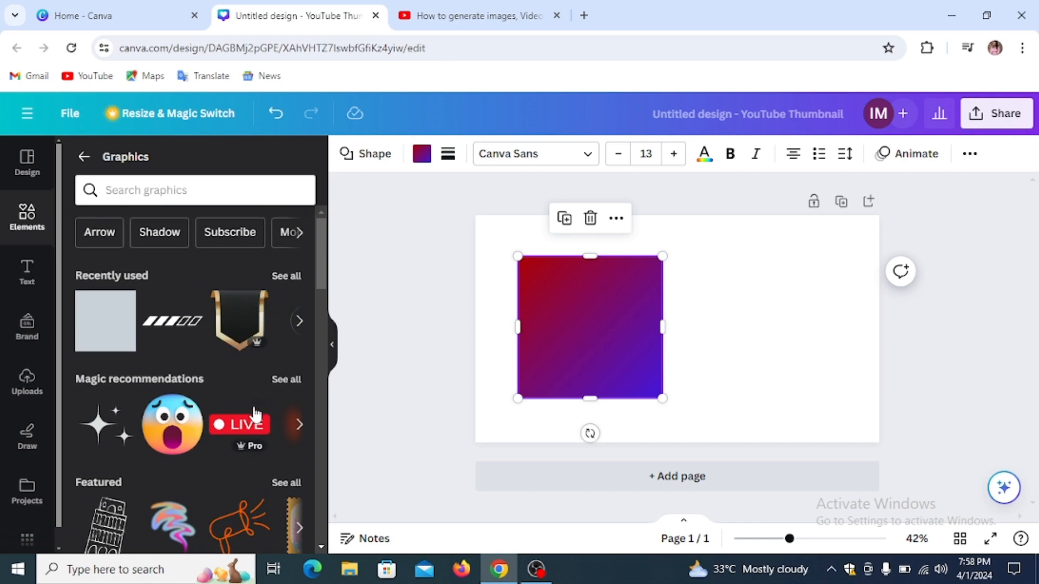
{"action": "left_click", "coordinate": [289, 380]}
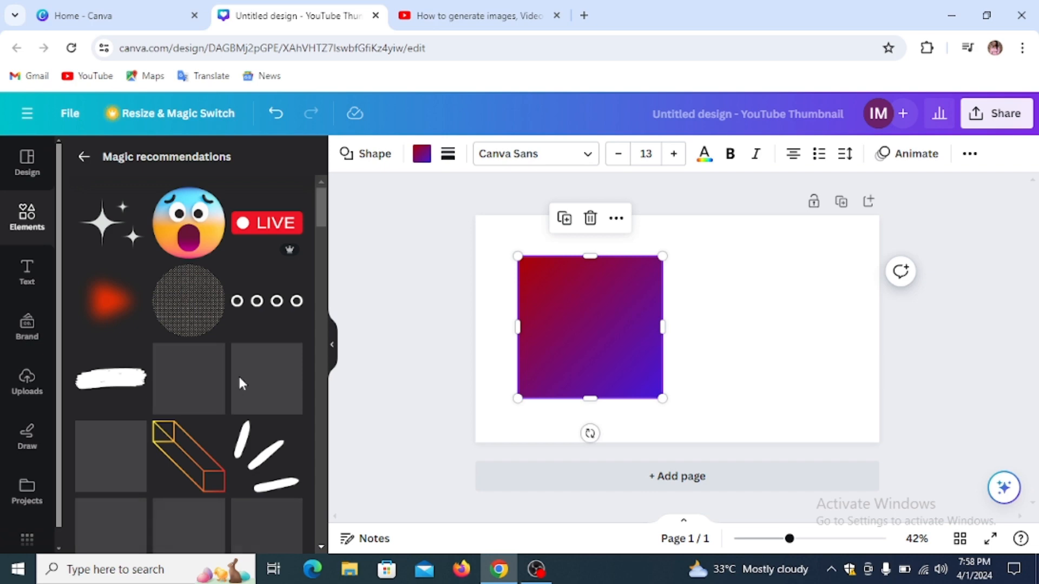
{"action": "scroll", "coordinate": [240, 382], "scroll_direction": "down", "scroll_amount": 10}
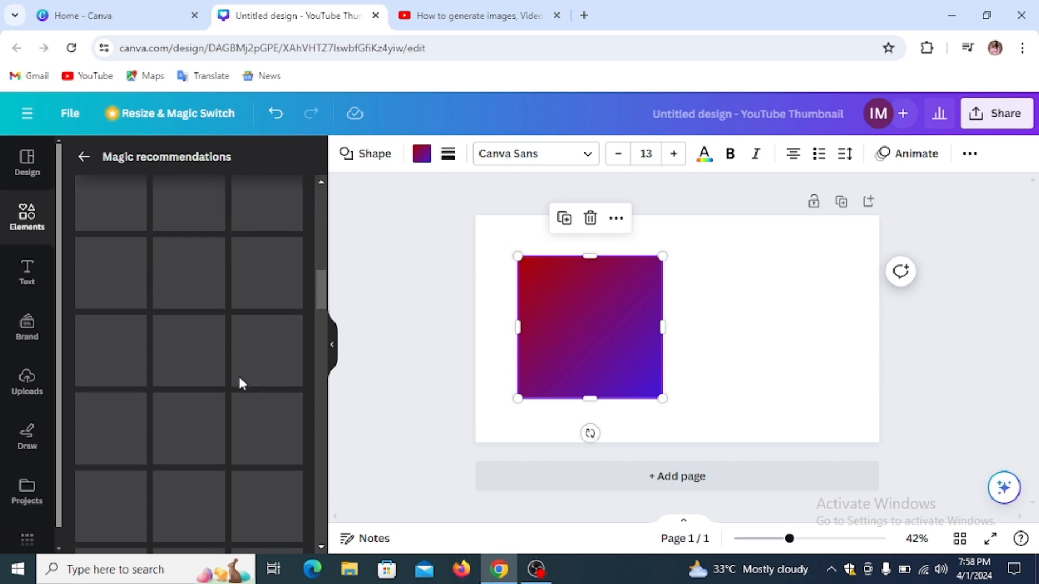
{"action": "scroll", "coordinate": [240, 382], "scroll_direction": "up", "scroll_amount": 5}
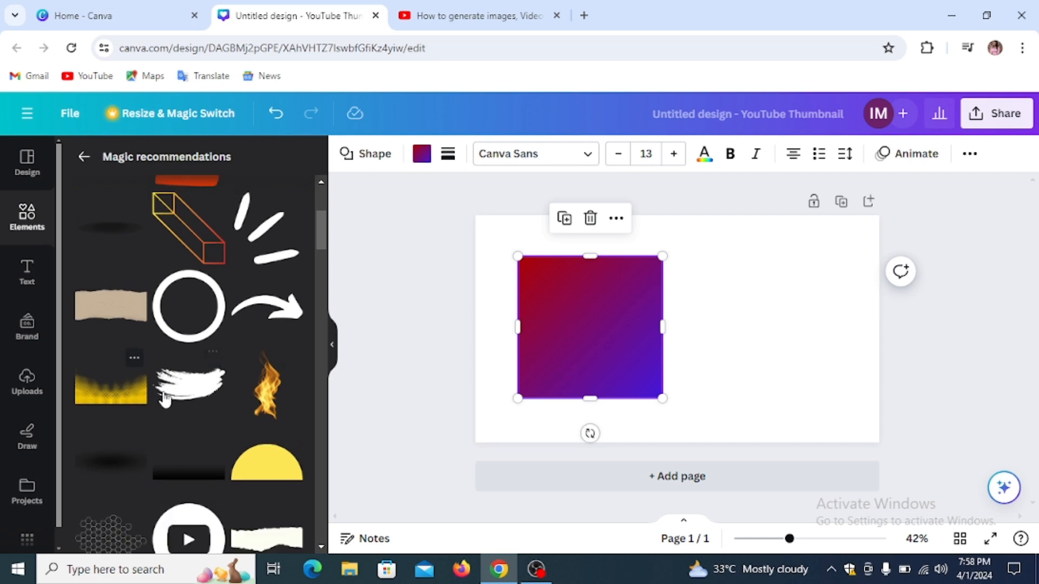
{"action": "left_click", "coordinate": [165, 401]}
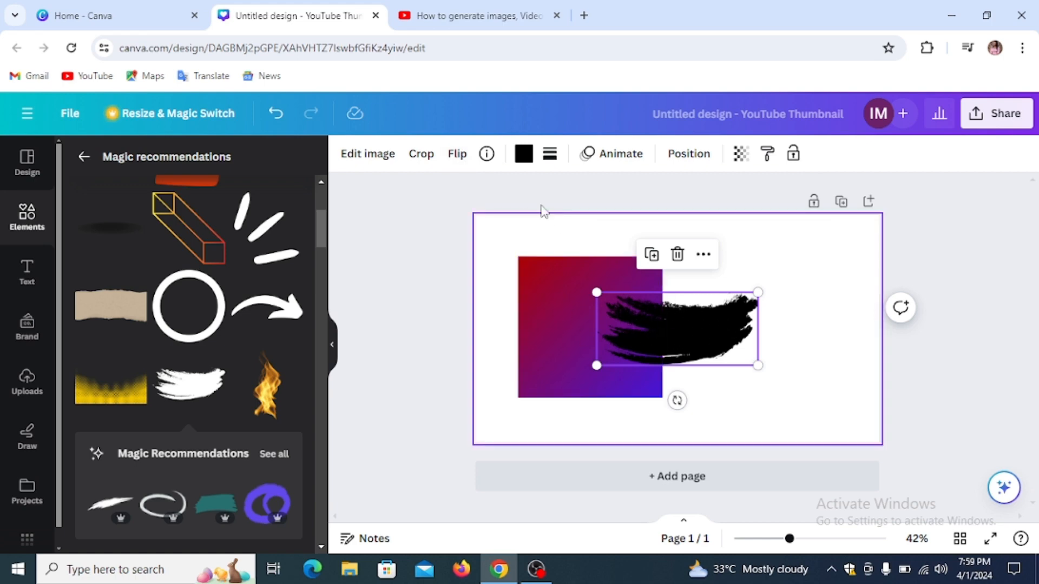
Step: Flip the brush stroke vertically and horizontally, then deselect it and return to Graphics
{"action": "left_click", "coordinate": [456, 155]}
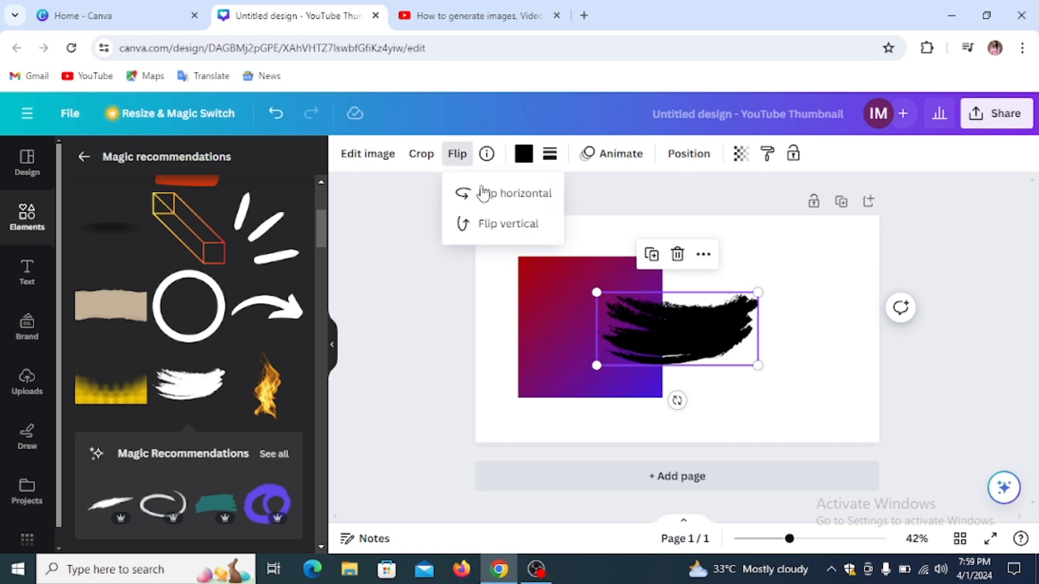
{"action": "left_click", "coordinate": [491, 228]}
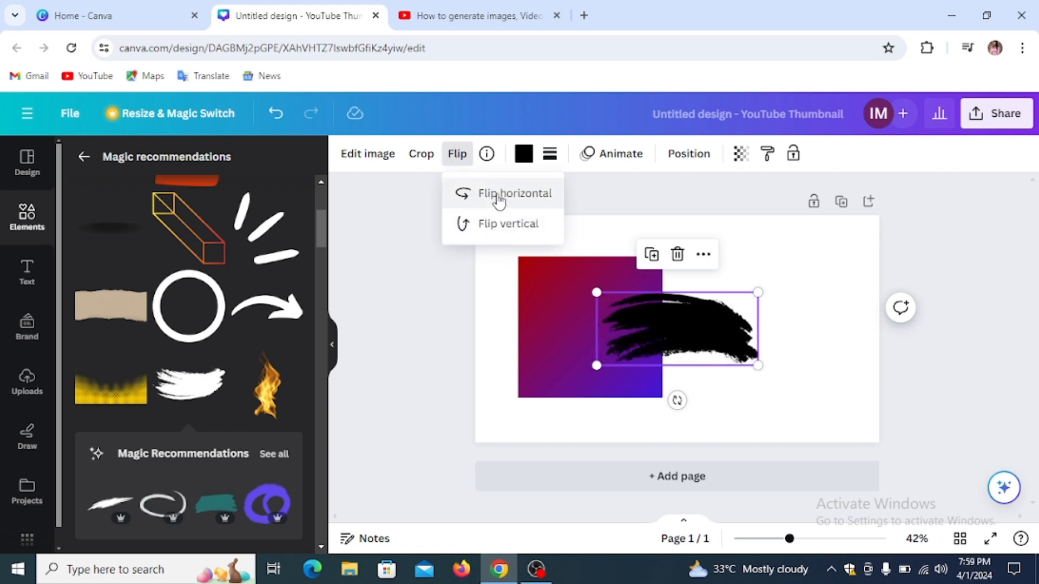
{"action": "left_click", "coordinate": [499, 198]}
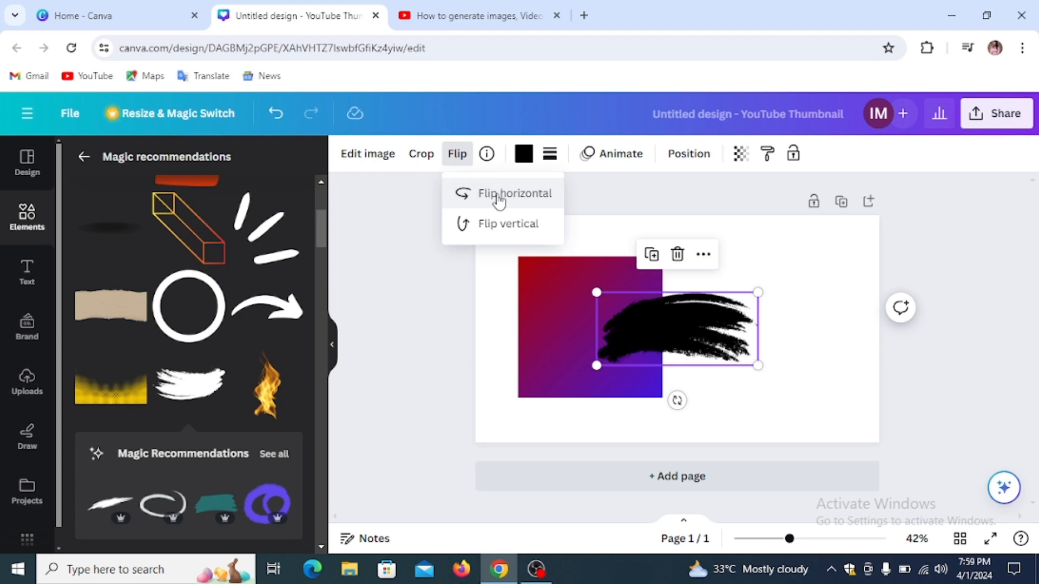
{"action": "left_click", "coordinate": [642, 225]}
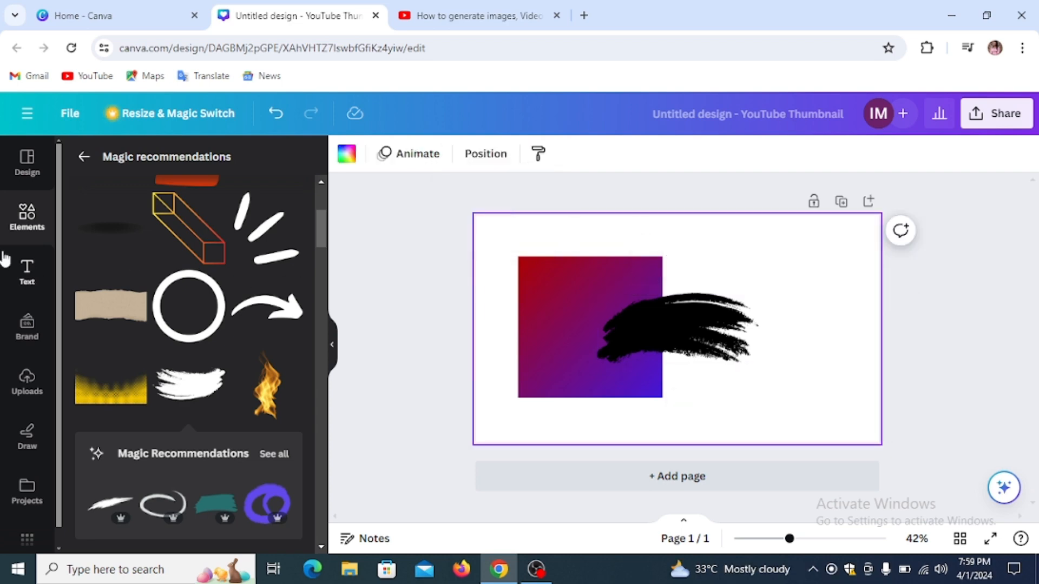
{"action": "left_click", "coordinate": [84, 160]}
Step: Add a shrunken Easter bunny sticker top-right and move the brush stroke top-left
{"action": "scroll", "coordinate": [155, 356], "scroll_direction": "down", "scroll_amount": 5}
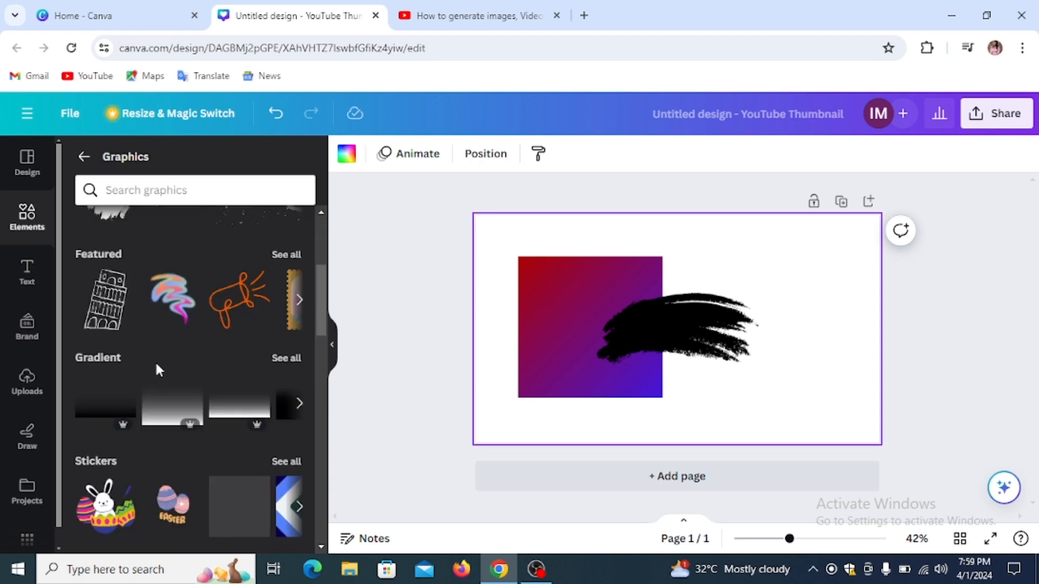
{"action": "scroll", "coordinate": [154, 361], "scroll_direction": "up", "scroll_amount": 3}
{"action": "scroll", "coordinate": [108, 303], "scroll_direction": "down", "scroll_amount": 2}
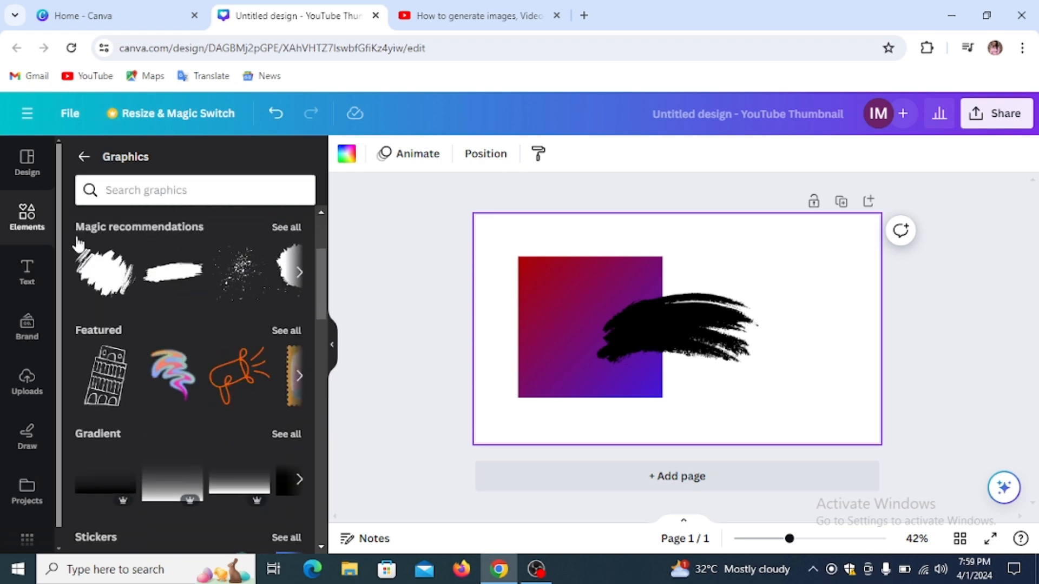
{"action": "left_click", "coordinate": [82, 158]}
{"action": "scroll", "coordinate": [105, 211], "scroll_direction": "down", "scroll_amount": 3}
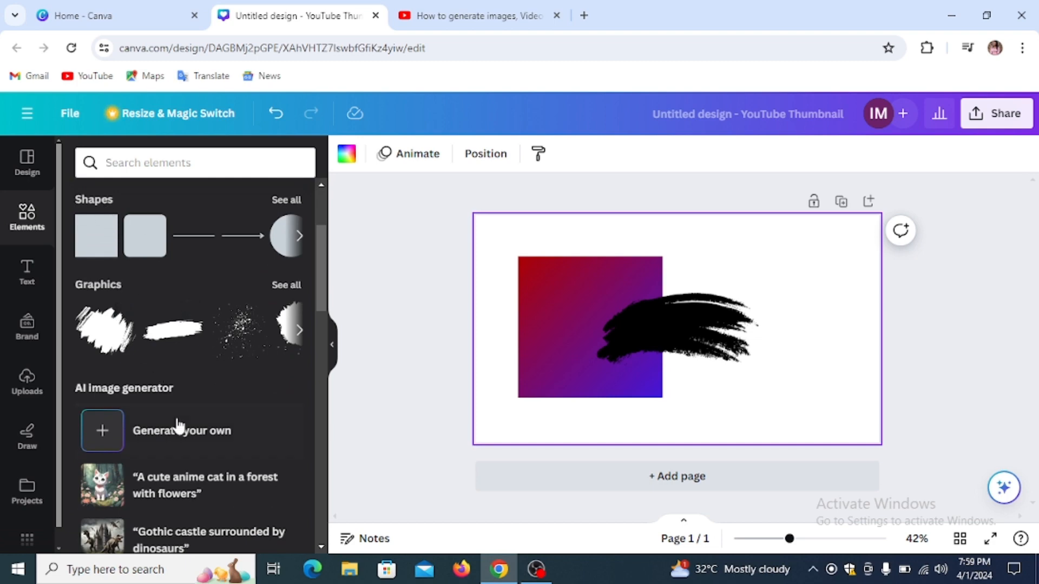
{"action": "scroll", "coordinate": [171, 414], "scroll_direction": "down", "scroll_amount": 2}
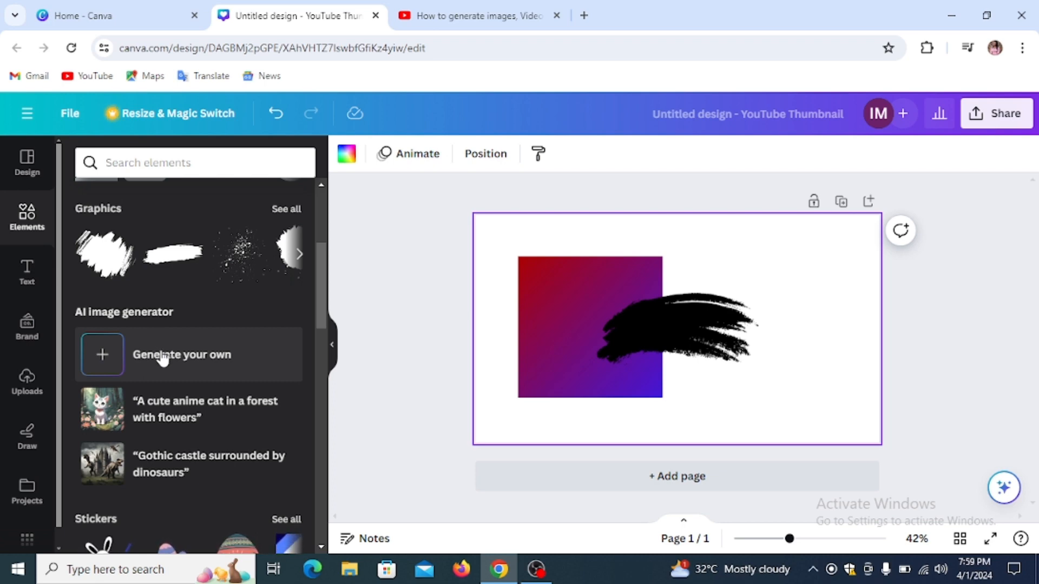
{"action": "scroll", "coordinate": [176, 411], "scroll_direction": "down", "scroll_amount": 3}
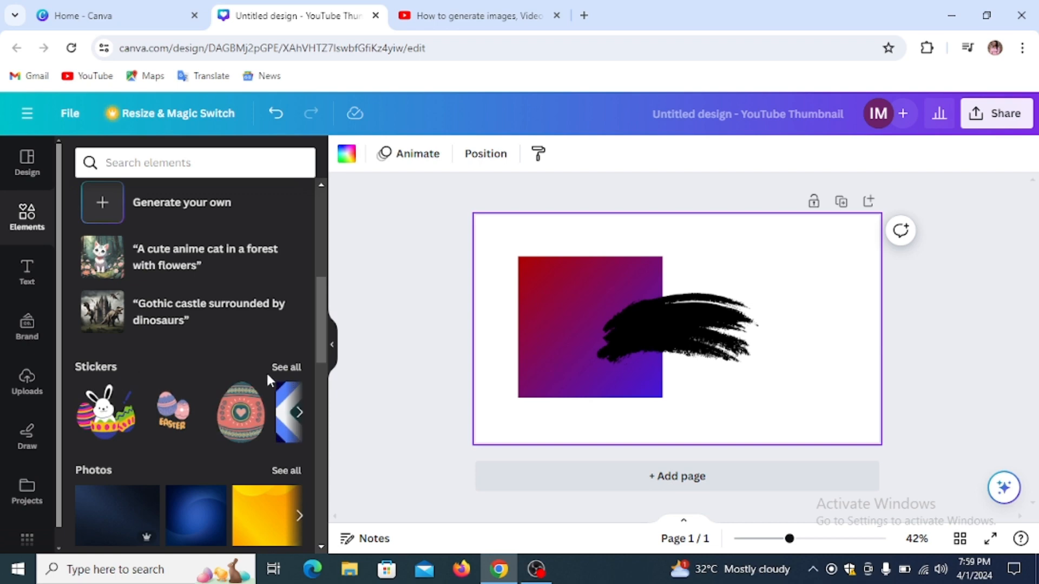
{"action": "left_click", "coordinate": [122, 419]}
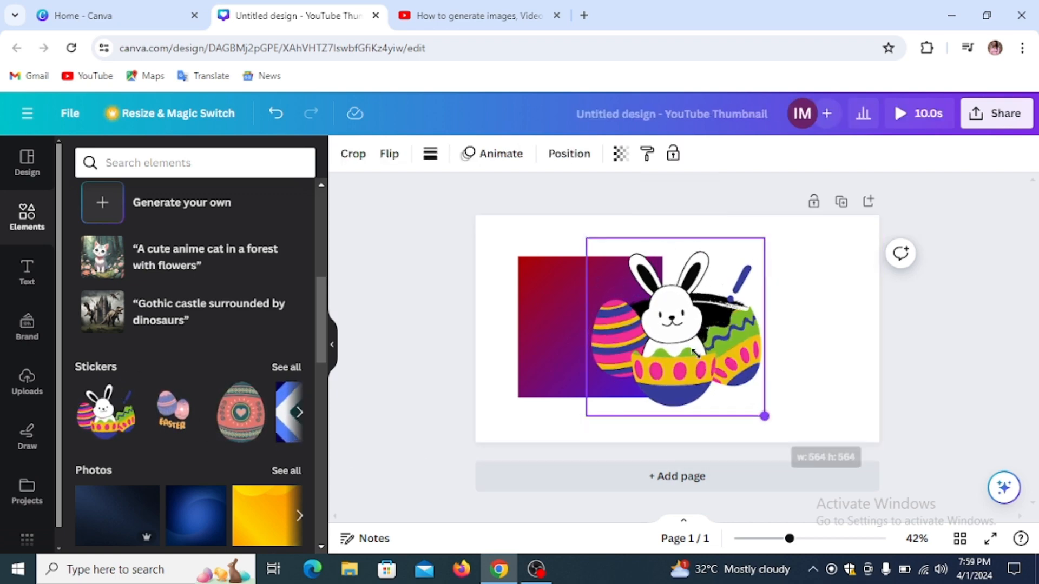
{"action": "left_click_drag", "start_coordinate": [767, 419], "coordinate": [676, 349]}
{"action": "left_click_drag", "start_coordinate": [707, 283], "coordinate": [807, 244]}
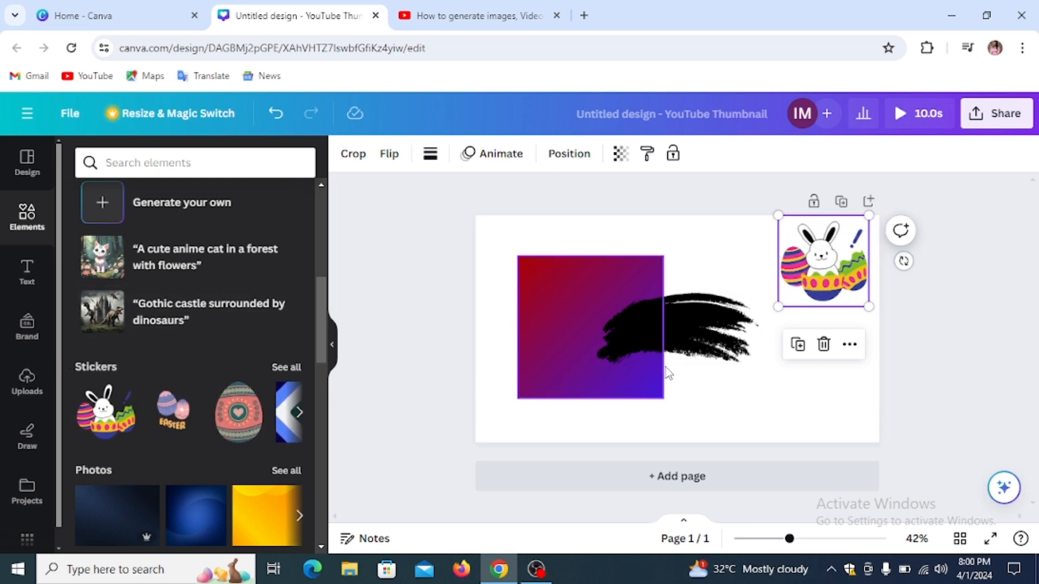
{"action": "mouse_move", "coordinate": [696, 333]}
{"action": "left_mouse_down"}
{"action": "mouse_move", "coordinate": [533, 232]}
{"action": "mouse_move", "coordinate": [543, 236]}
{"action": "left_mouse_up"}
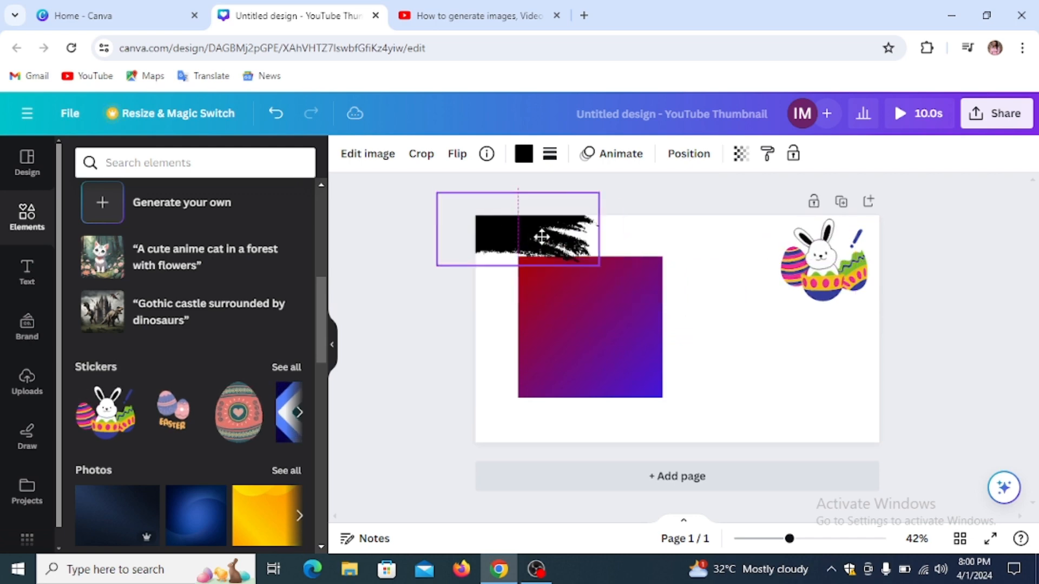
{"action": "left_click", "coordinate": [26, 275]}
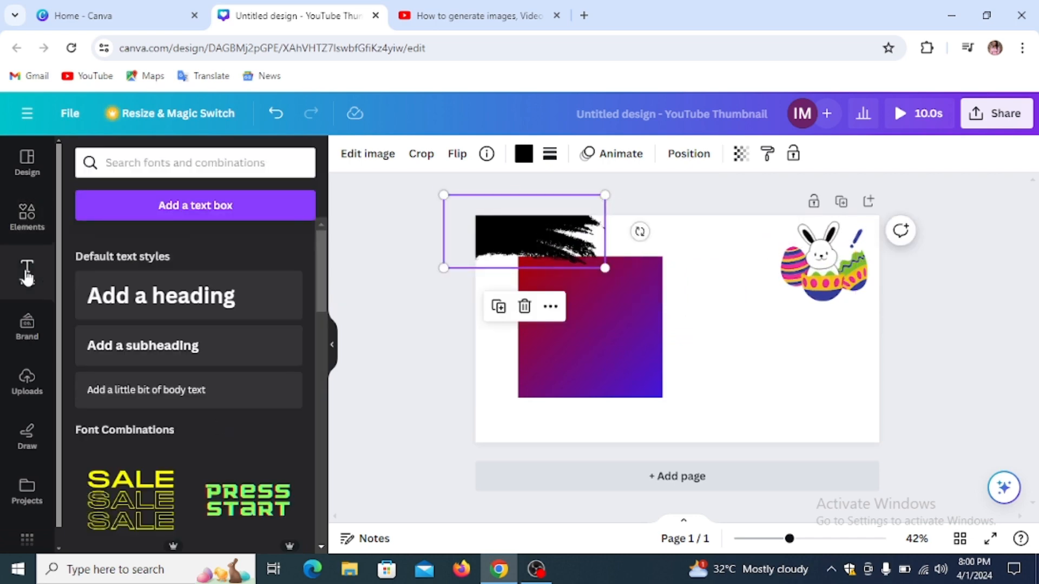
Step: Add default heading, subheading and body text placeholders, then open the heading's font list
{"action": "left_click", "coordinate": [160, 300]}
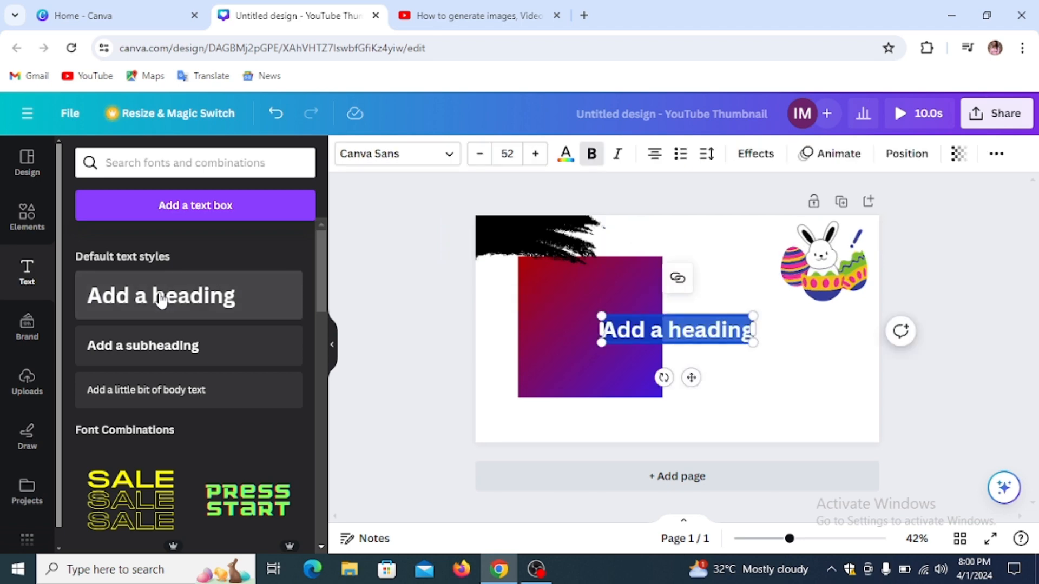
{"action": "left_click", "coordinate": [154, 352]}
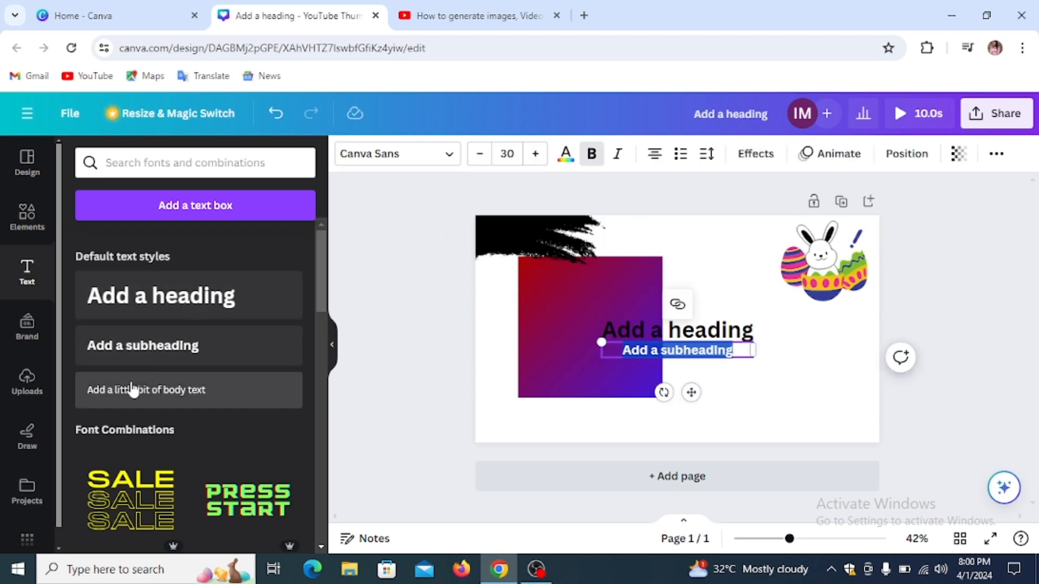
{"action": "left_click", "coordinate": [132, 389]}
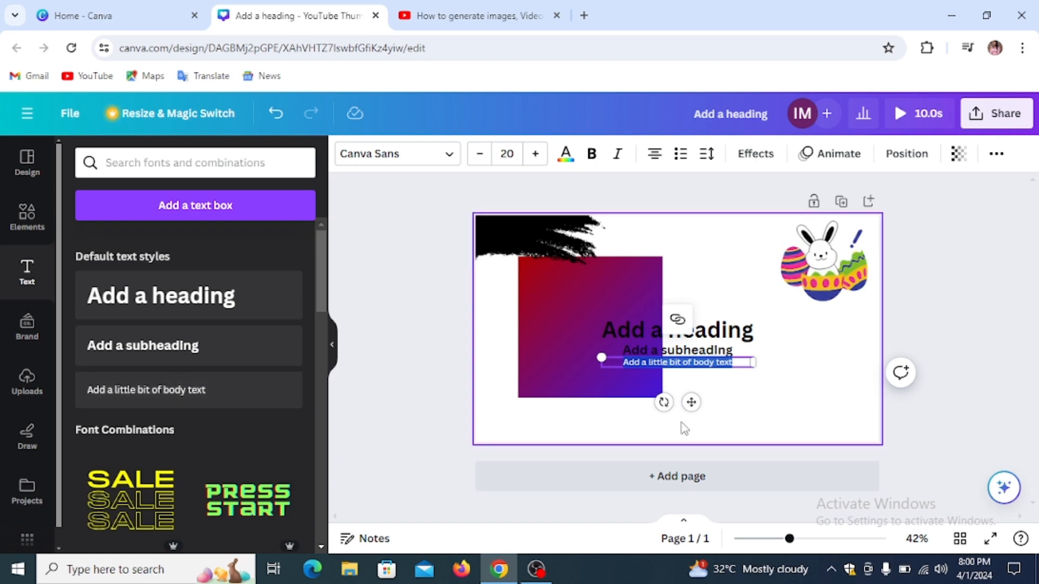
{"action": "left_click", "coordinate": [744, 338]}
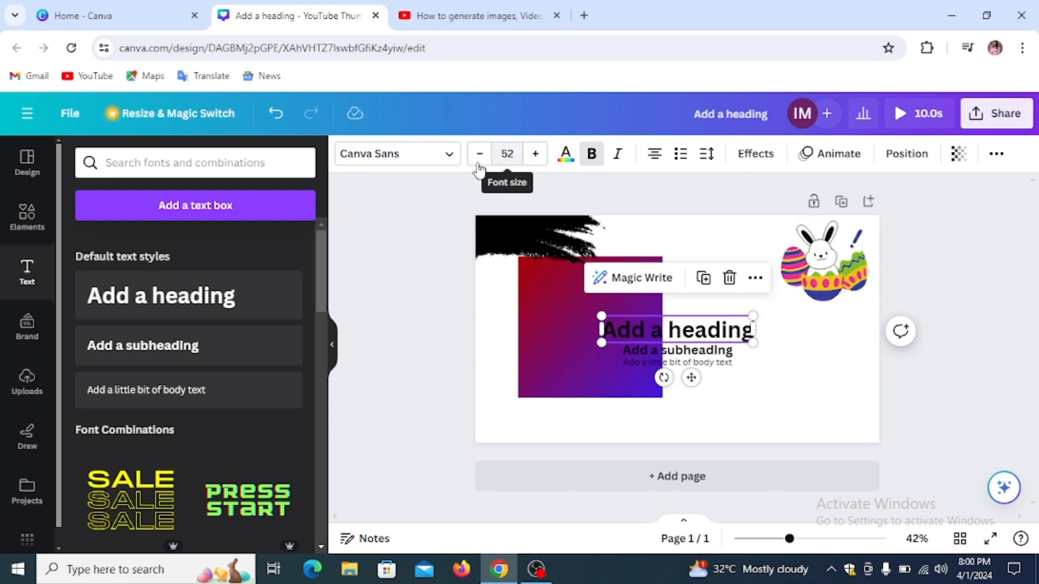
{"action": "left_click", "coordinate": [407, 163]}
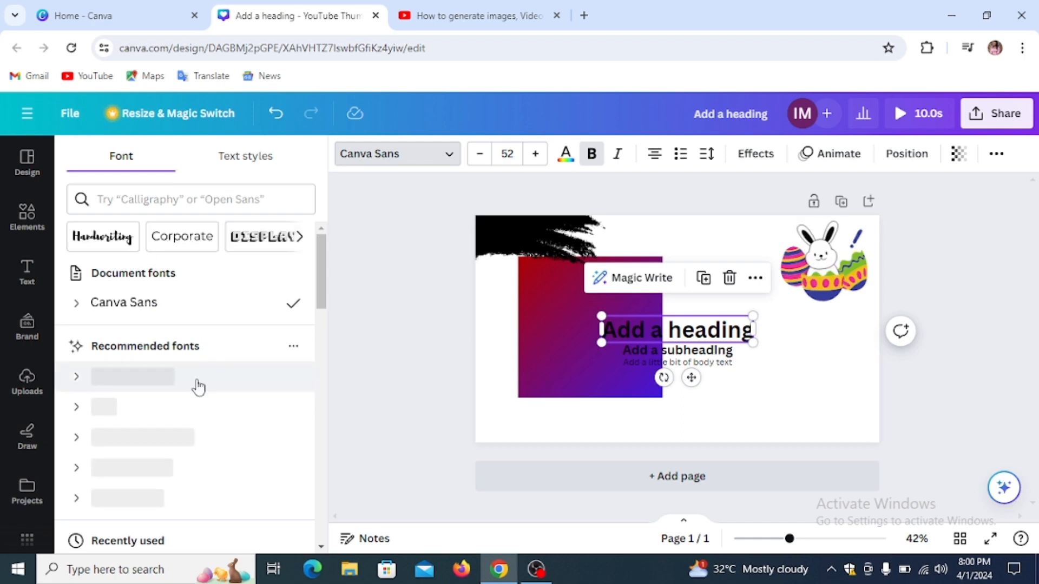
Step: Search 'TIMES' and apply Times New Roman to the heading
{"action": "left_click", "coordinate": [198, 203]}
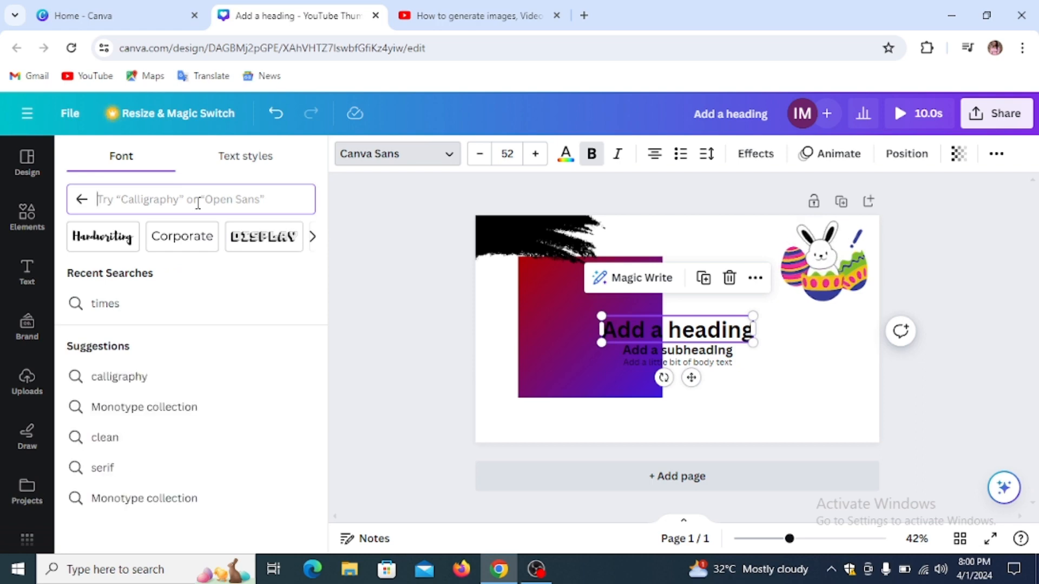
{"action": "type", "text": "TIM"}
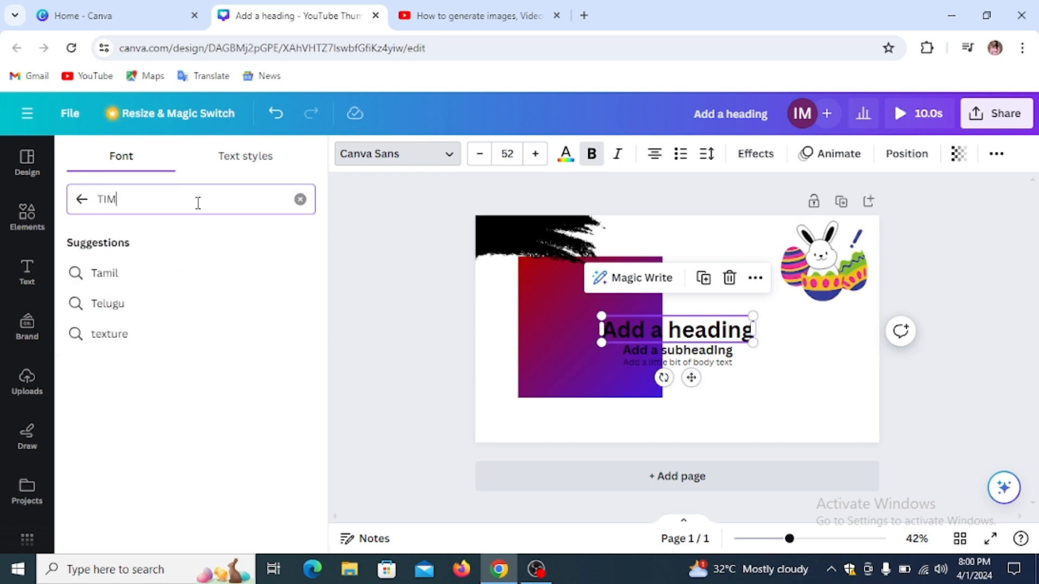
{"action": "type", "text": "ES"}
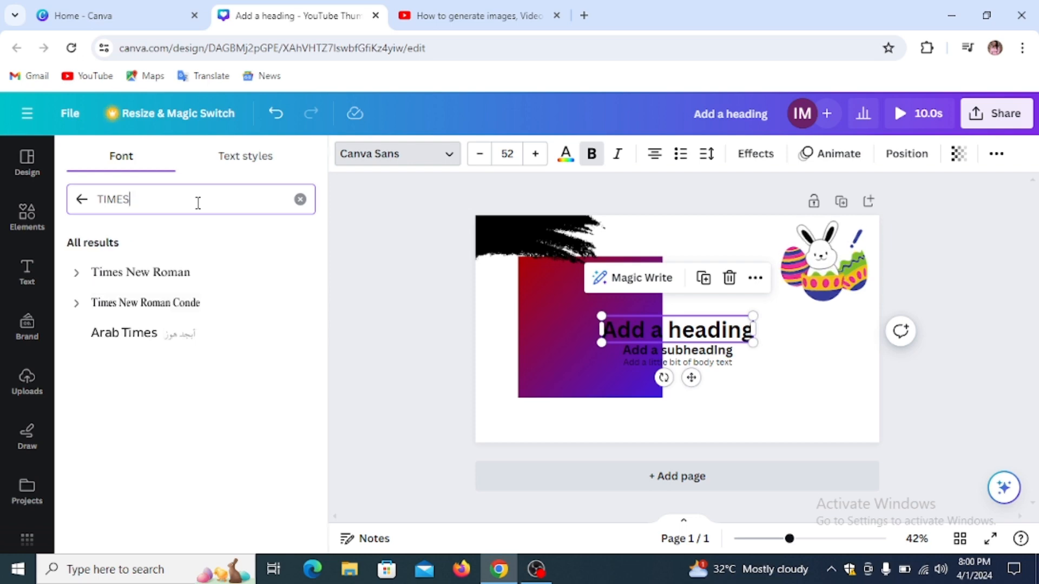
{"action": "left_click", "coordinate": [188, 277]}
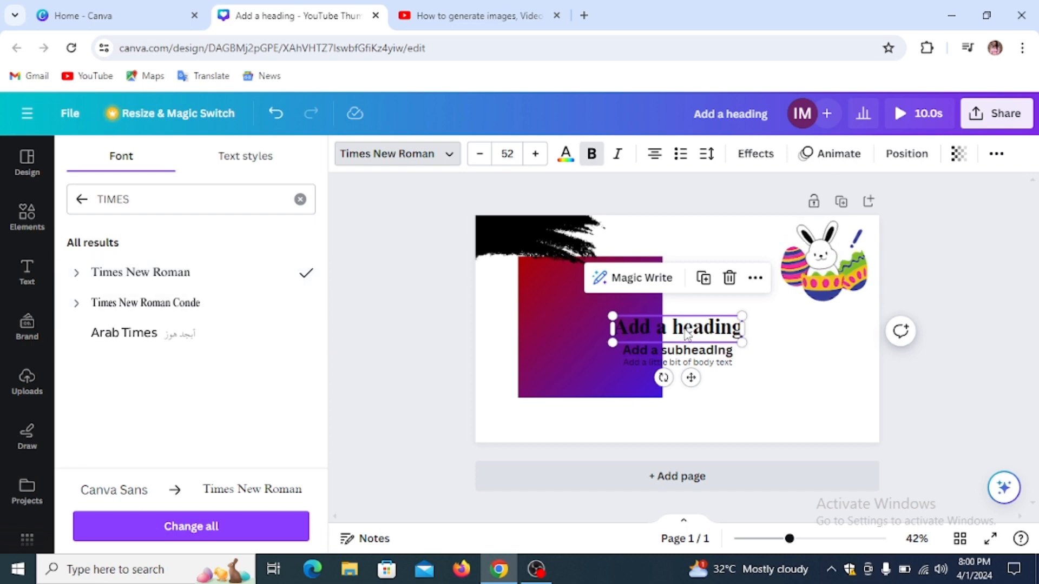
{"action": "left_click", "coordinate": [377, 321]}
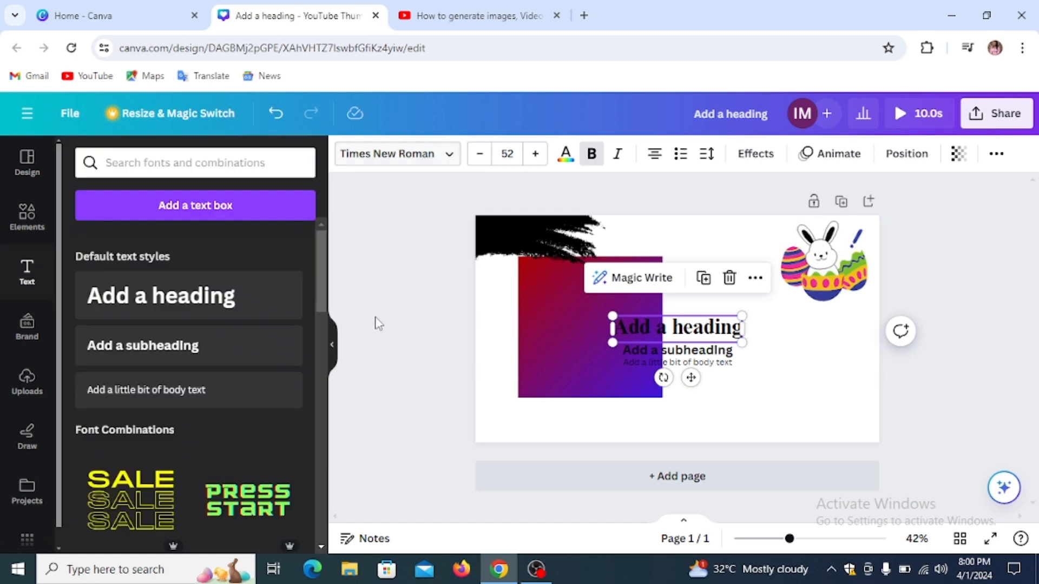
Step: Change the subheading's font to Comic Sans from the recently used fonts
{"action": "left_click", "coordinate": [716, 351]}
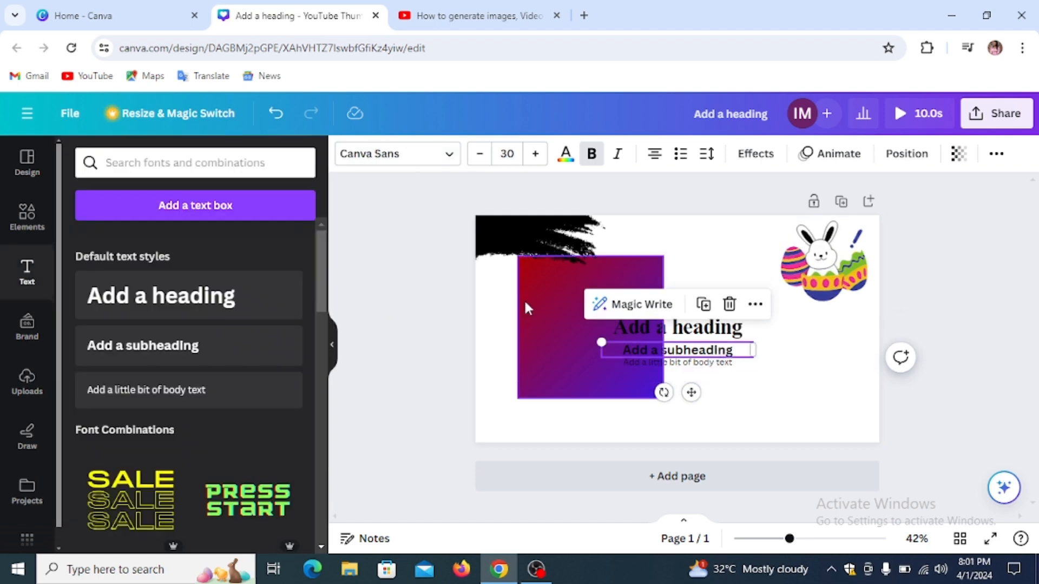
{"action": "left_click", "coordinate": [441, 163]}
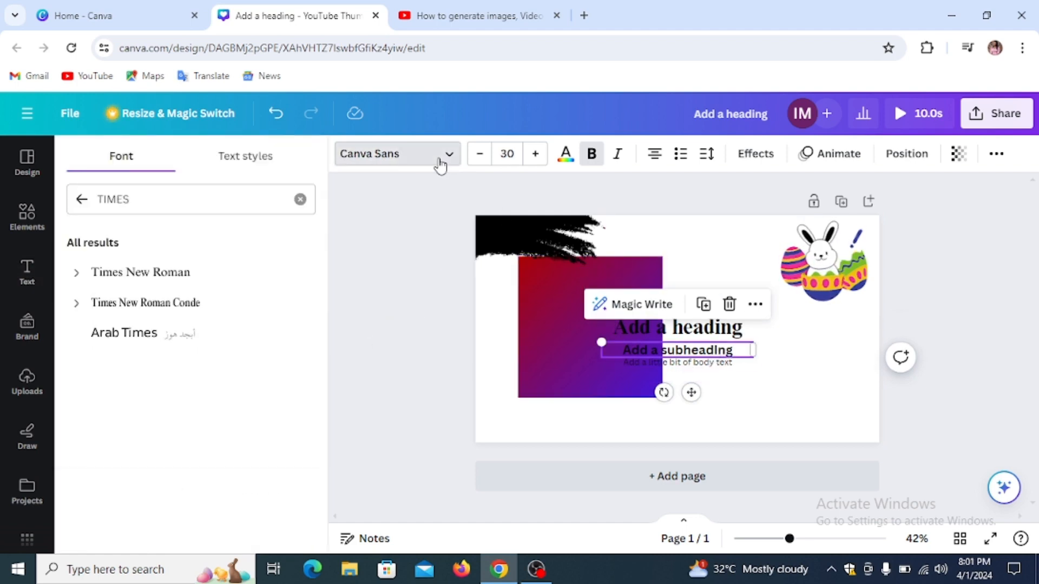
{"action": "left_click", "coordinate": [79, 198]}
{"action": "scroll", "coordinate": [153, 408], "scroll_direction": "down", "scroll_amount": 5}
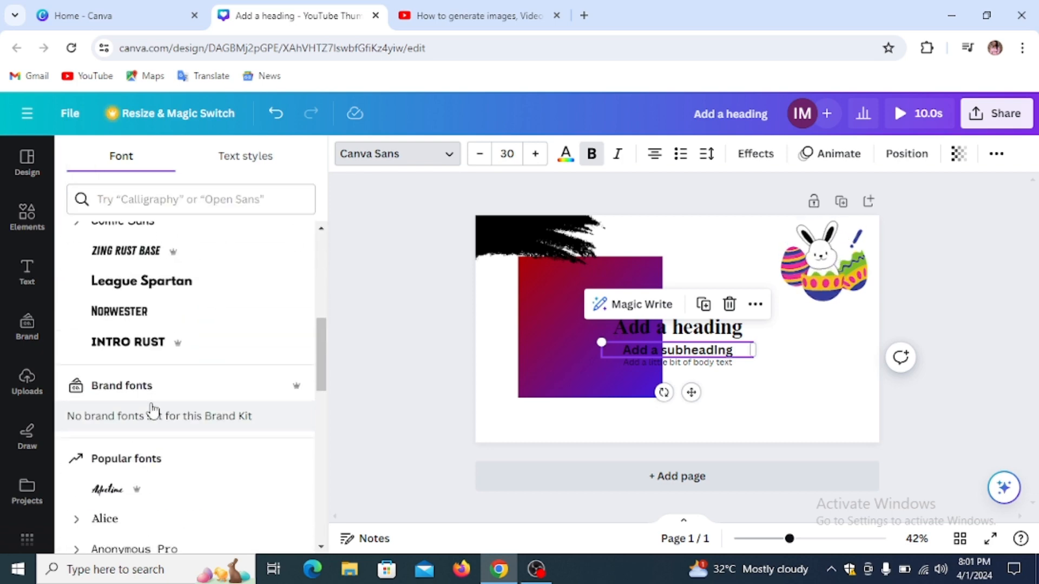
{"action": "scroll", "coordinate": [153, 410], "scroll_direction": "up", "scroll_amount": 6}
{"action": "scroll", "coordinate": [153, 404], "scroll_direction": "down", "scroll_amount": 4}
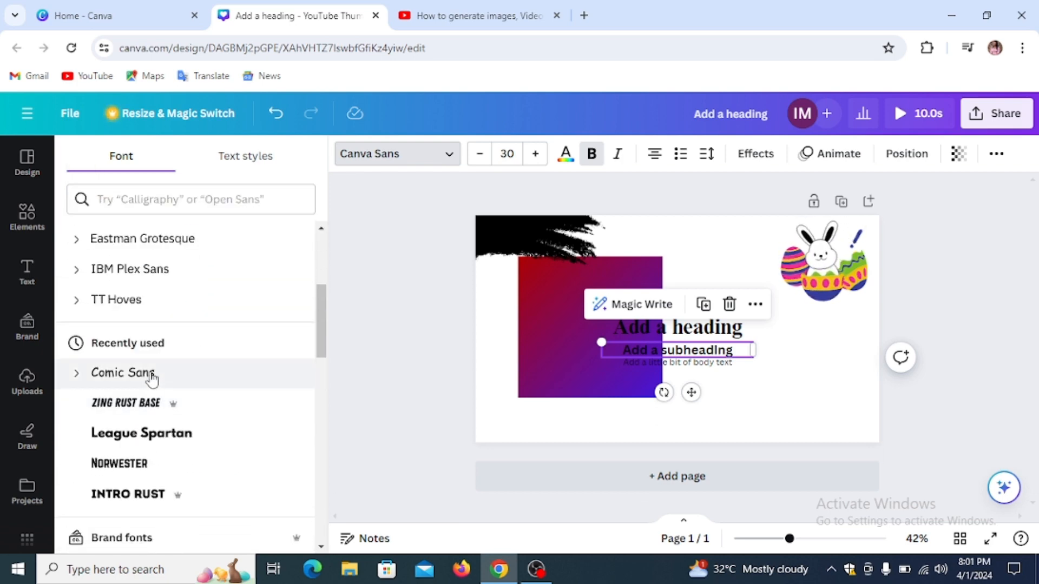
{"action": "left_click", "coordinate": [152, 379]}
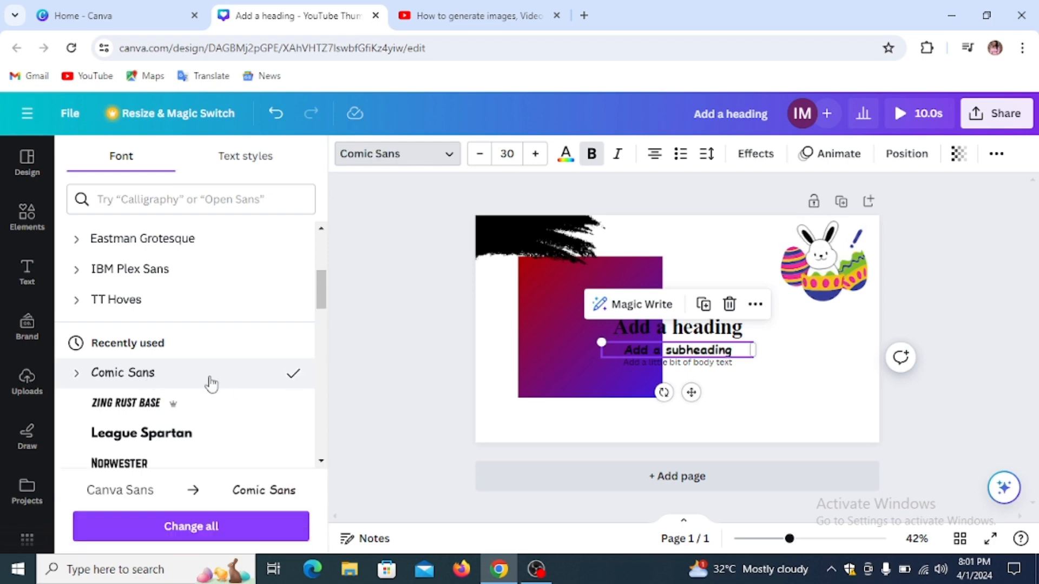
{"action": "left_click", "coordinate": [419, 355]}
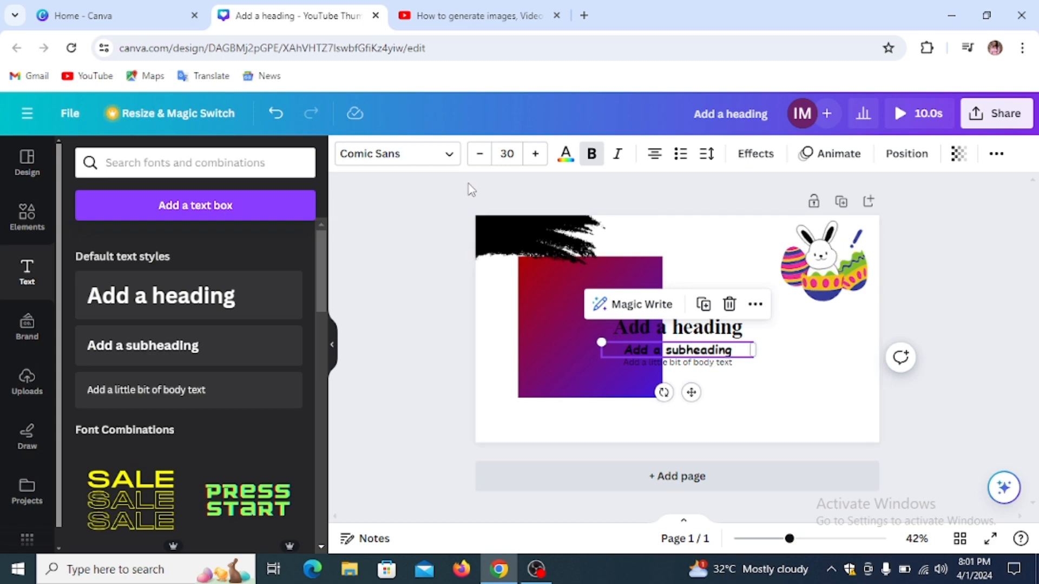
Step: Set the subheading's font size to 27
{"action": "left_click", "coordinate": [479, 157]}
{"action": "left_click", "coordinate": [480, 157]}
{"action": "left_click", "coordinate": [479, 157]}
{"action": "left_click", "coordinate": [480, 157]}
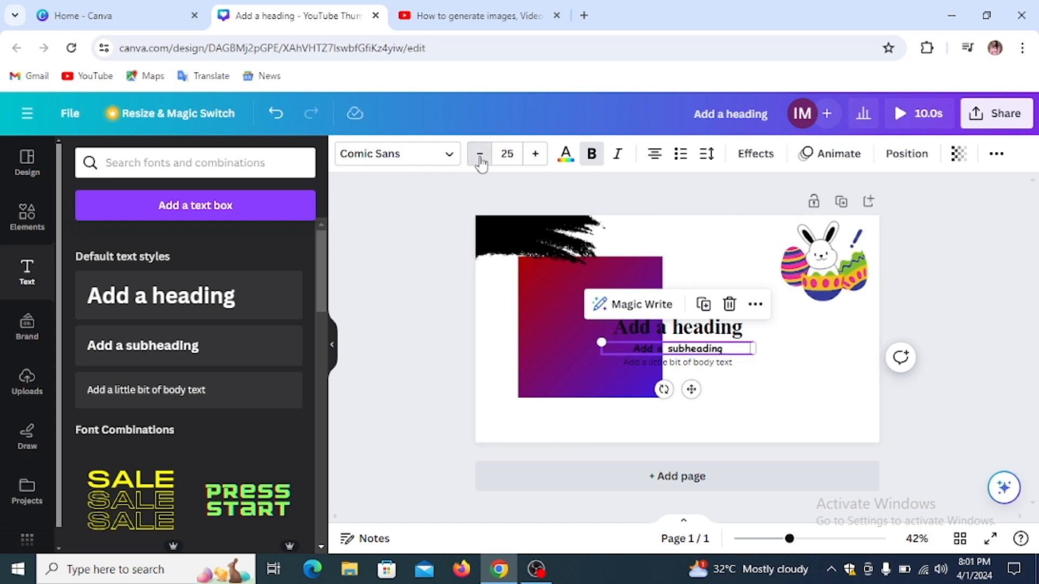
{"action": "left_click", "coordinate": [480, 157]}
{"action": "left_click", "coordinate": [479, 156]}
{"action": "left_click", "coordinate": [479, 157]}
{"action": "left_click", "coordinate": [479, 157]}
{"action": "left_click", "coordinate": [536, 155]}
{"action": "left_click", "coordinate": [537, 155]}
{"action": "left_click", "coordinate": [537, 155]}
{"action": "left_click", "coordinate": [537, 155]}
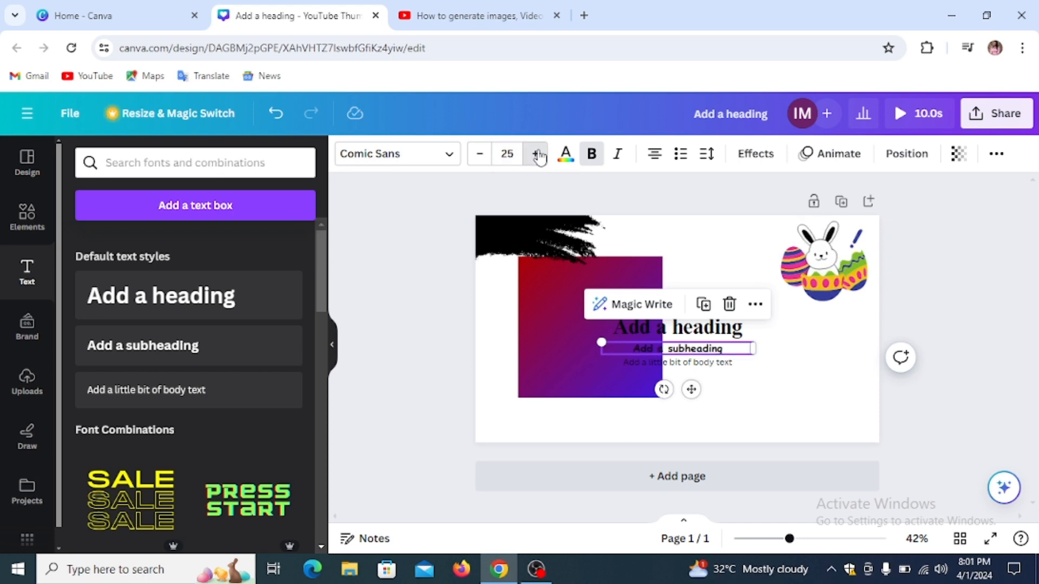
{"action": "left_click", "coordinate": [536, 155]}
Step: Make the subheading text red, bold and italic
{"action": "left_click", "coordinate": [565, 160]}
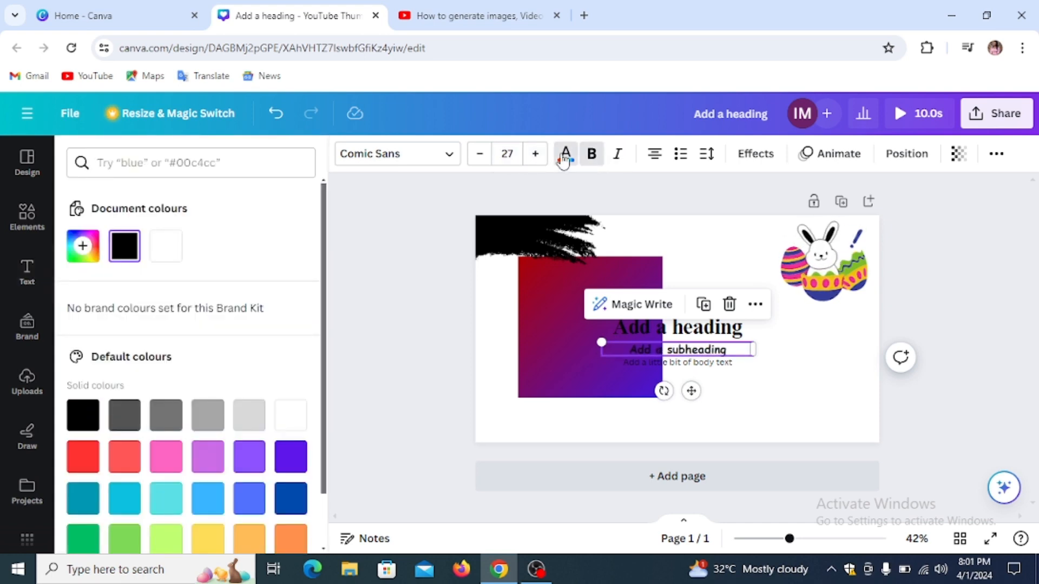
{"action": "left_click", "coordinate": [83, 456]}
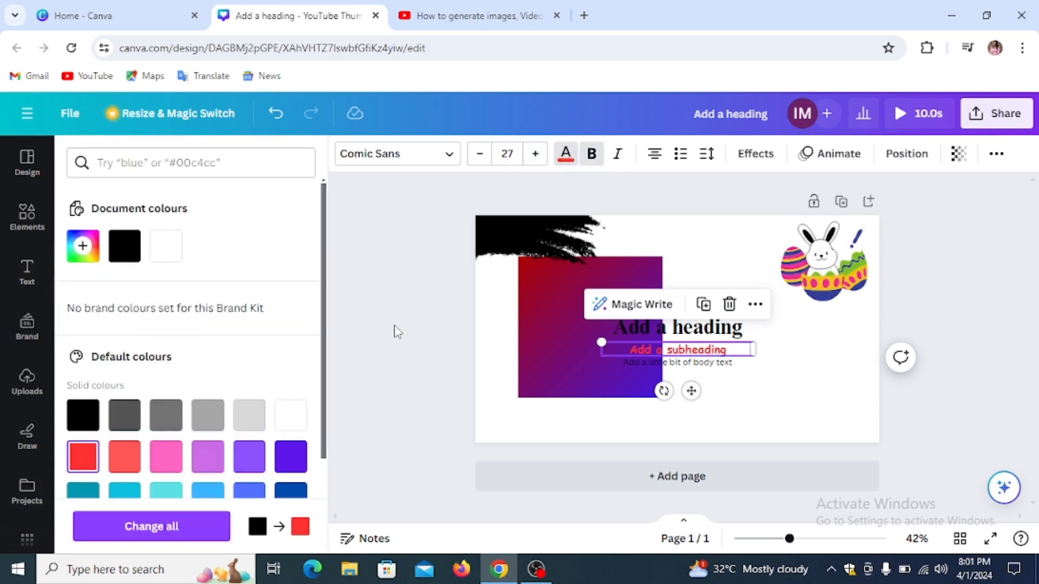
{"action": "left_click", "coordinate": [594, 162]}
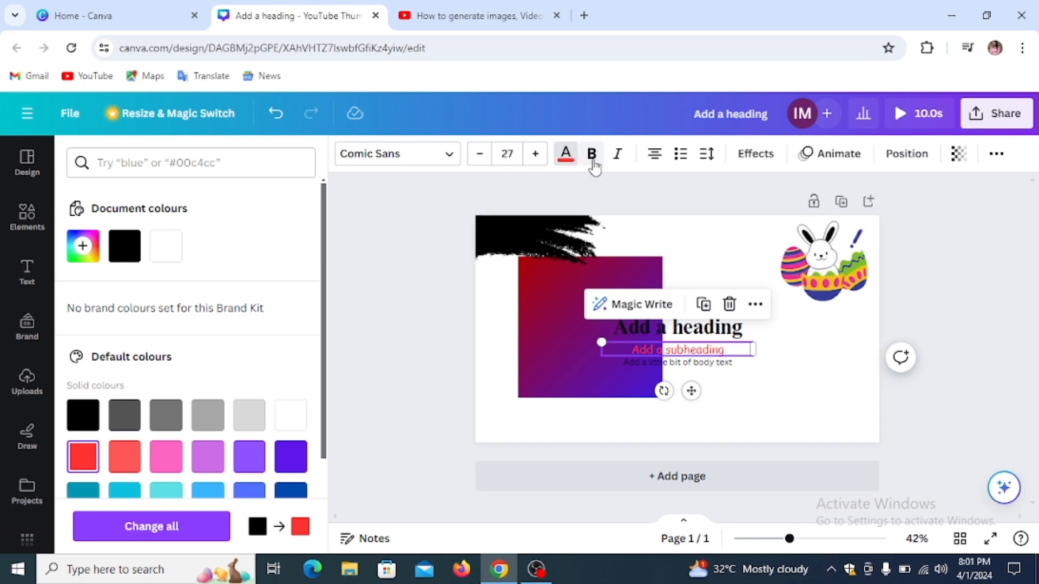
{"action": "left_click", "coordinate": [592, 157]}
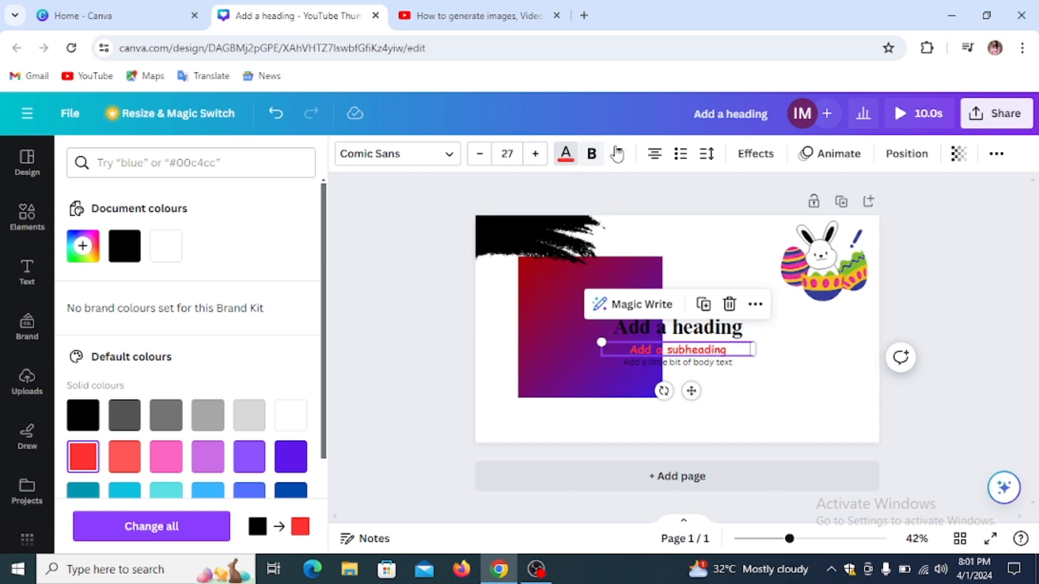
{"action": "left_click", "coordinate": [616, 154]}
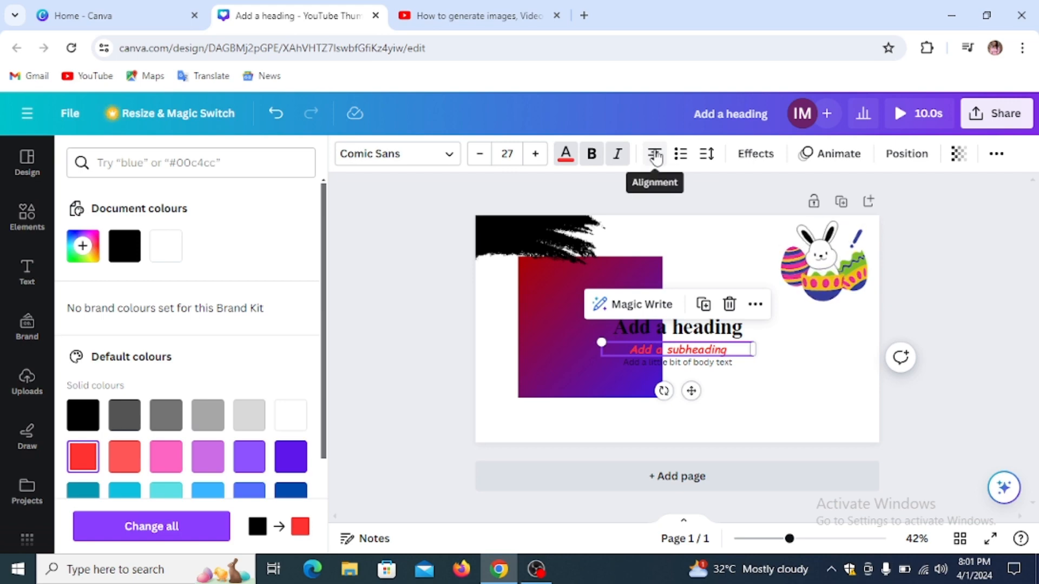
Step: Right-align the subheading, then select the main heading
{"action": "left_click", "coordinate": [655, 156]}
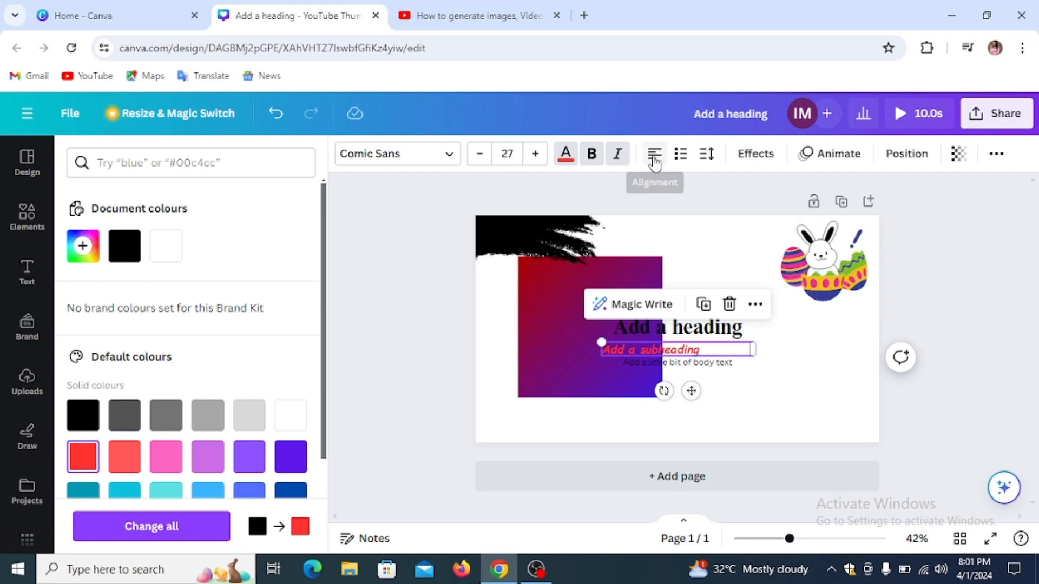
{"action": "left_click", "coordinate": [655, 158]}
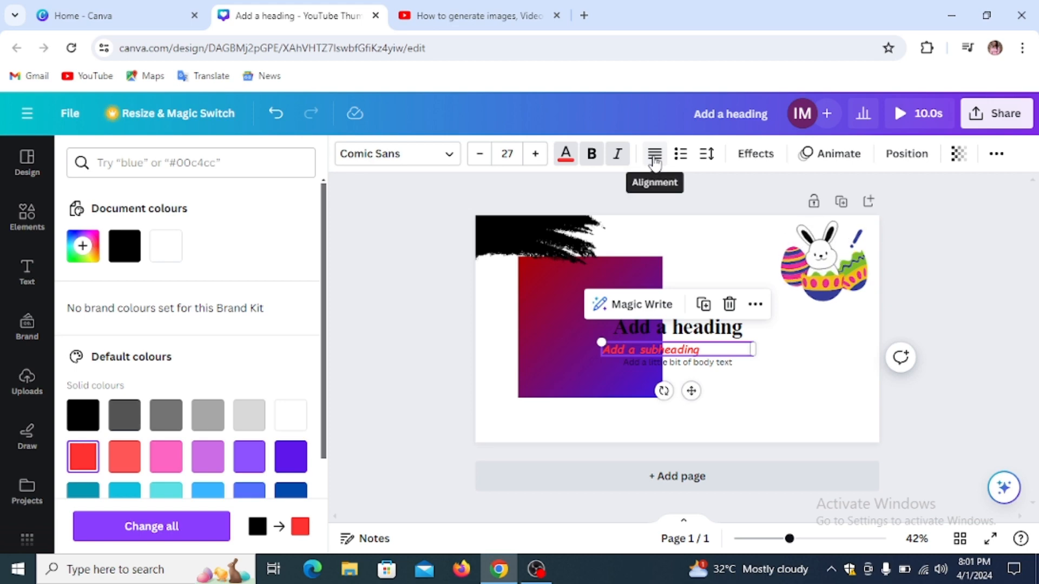
{"action": "left_click", "coordinate": [654, 157]}
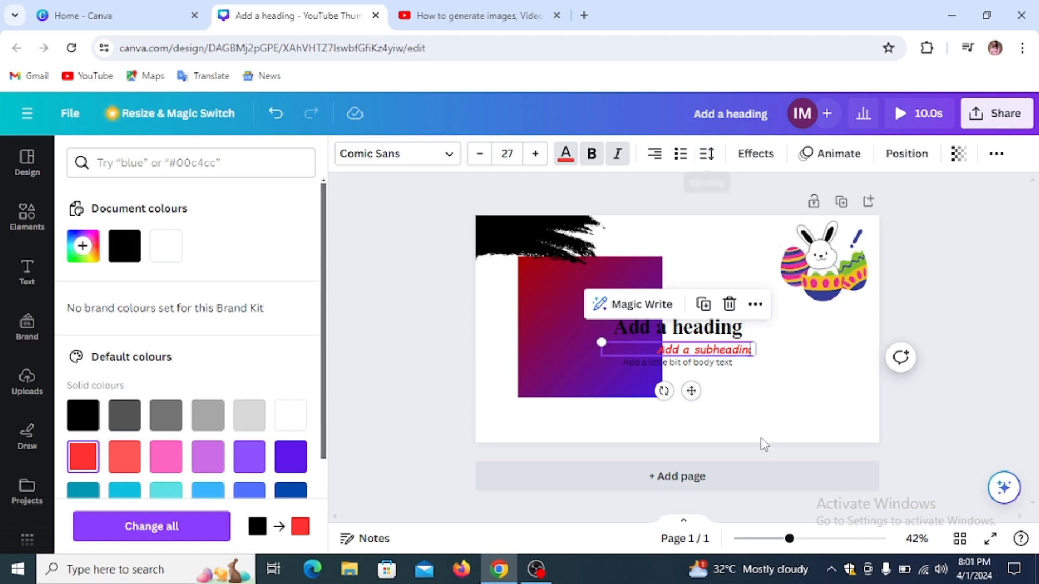
{"action": "left_click", "coordinate": [702, 331]}
Step: Break the heading onto two lines after 'Add a' and nudge it into place
{"action": "left_click_drag", "start_coordinate": [702, 331], "coordinate": [731, 301]}
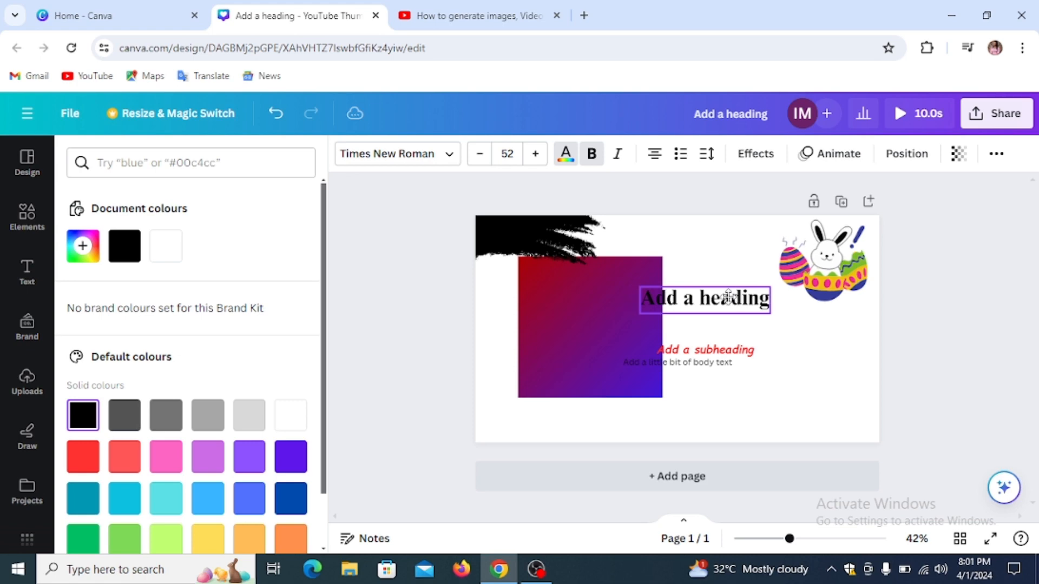
{"action": "double_click", "coordinate": [702, 307]}
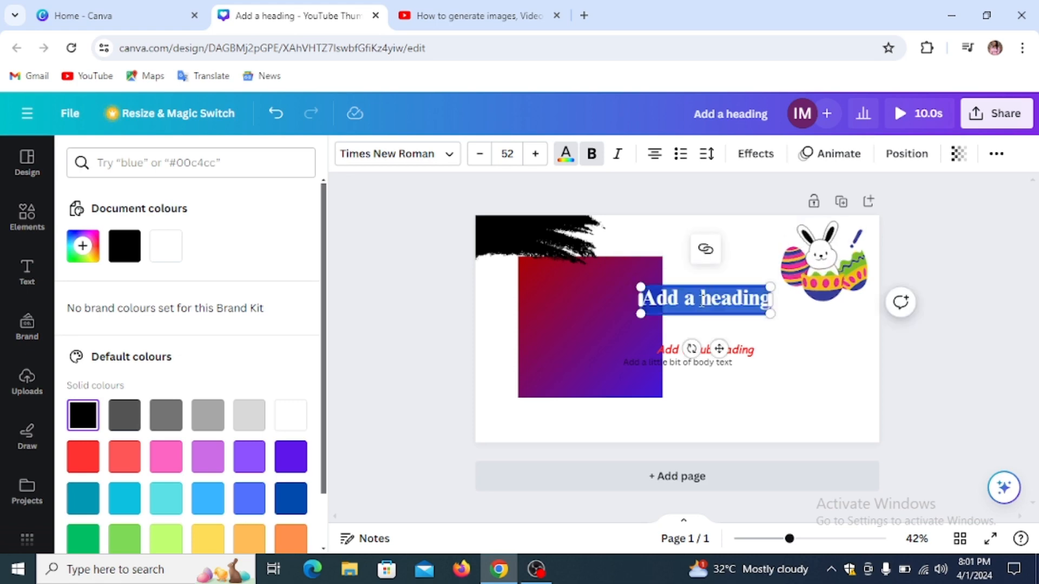
{"action": "left_click", "coordinate": [701, 301]}
{"action": "key", "text": "Return"}
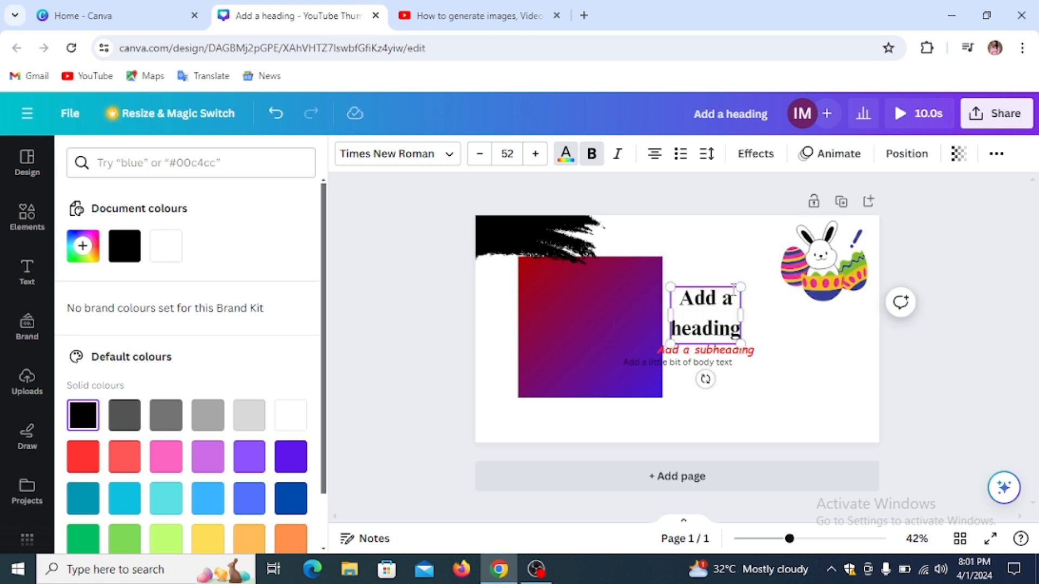
{"action": "left_click", "coordinate": [707, 155]}
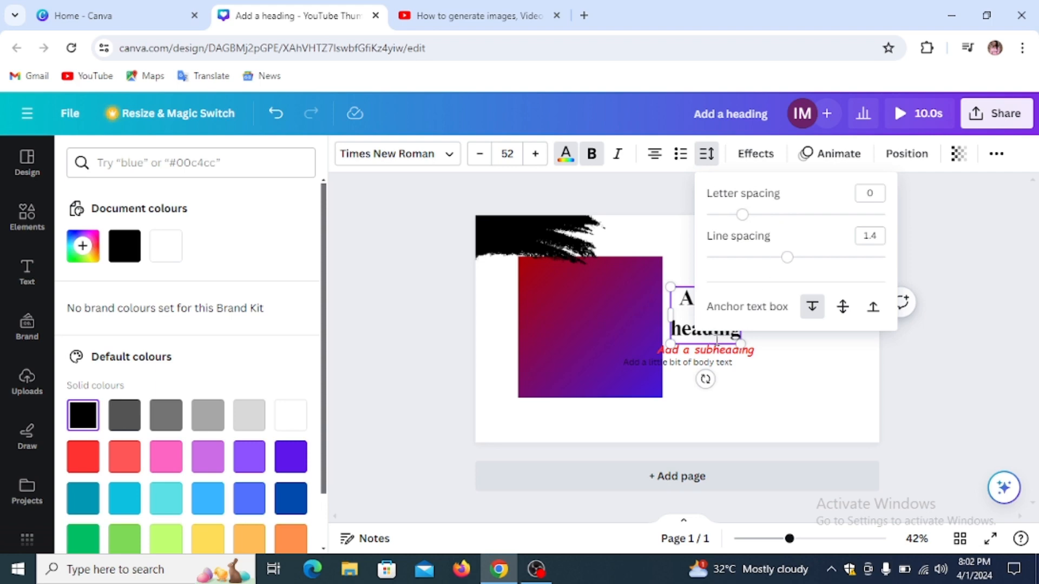
{"action": "left_click", "coordinate": [713, 308]}
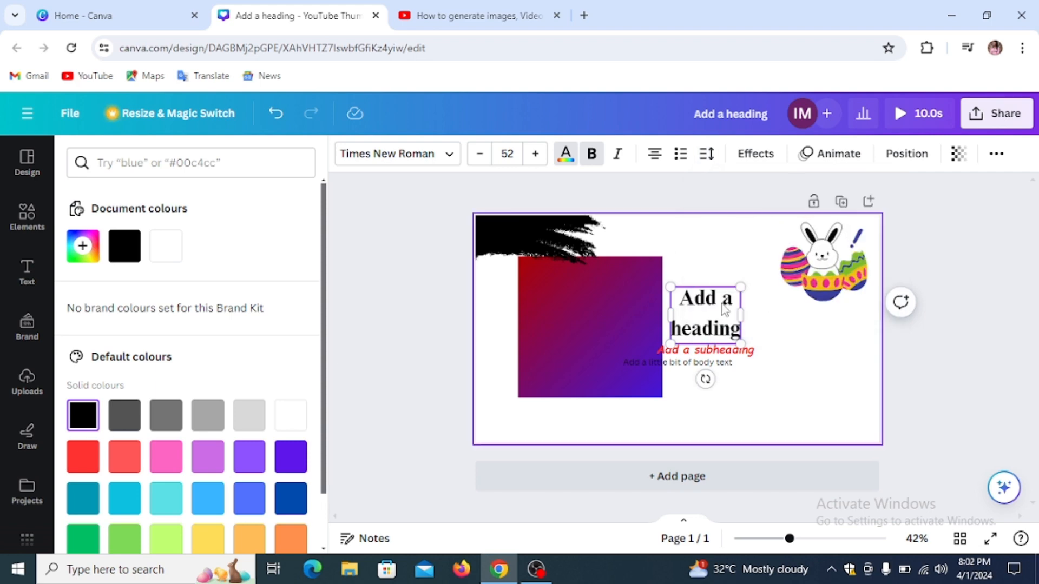
{"action": "mouse_move", "coordinate": [716, 313]}
{"action": "left_mouse_down"}
{"action": "mouse_move", "coordinate": [711, 326]}
{"action": "mouse_move", "coordinate": [649, 326]}
{"action": "mouse_move", "coordinate": [703, 325]}
{"action": "left_mouse_up"}
Step: Delete the gradient square and move the heading up-left toward the brush stroke
{"action": "left_click", "coordinate": [607, 314]}
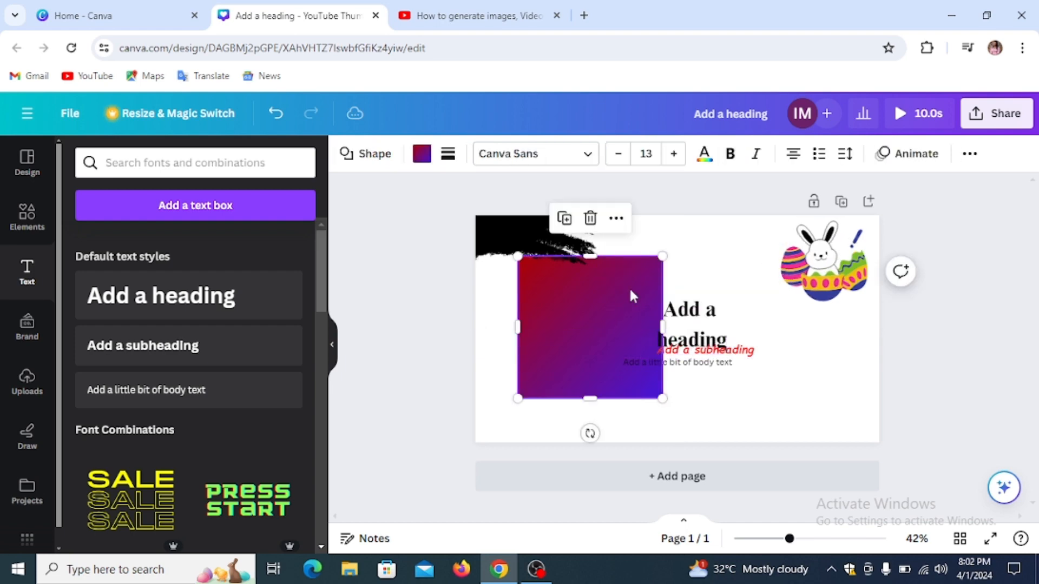
{"action": "left_click", "coordinate": [589, 216]}
{"action": "left_click", "coordinate": [694, 323]}
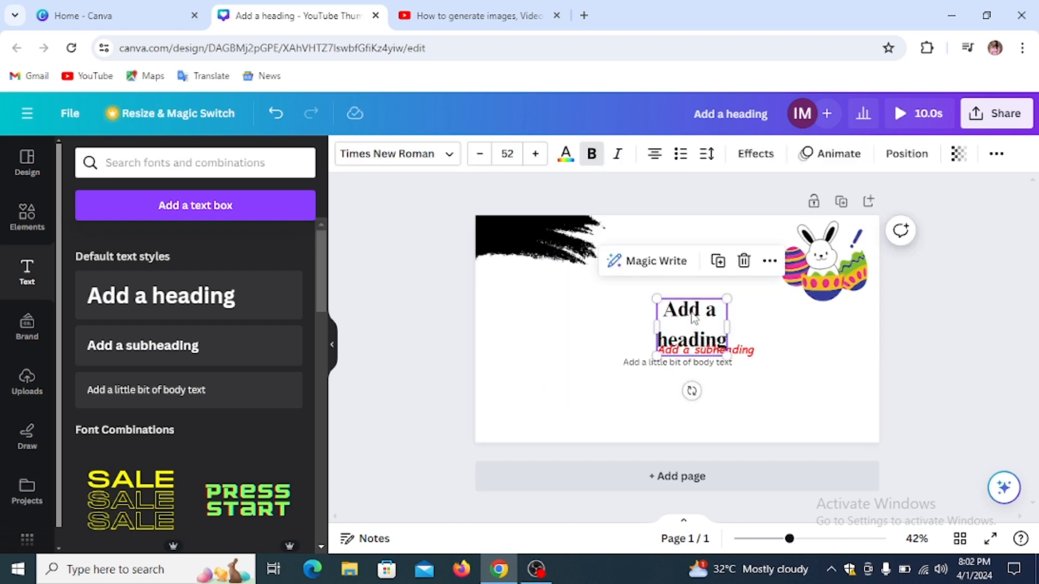
{"action": "left_click_drag", "start_coordinate": [694, 323], "coordinate": [609, 302]}
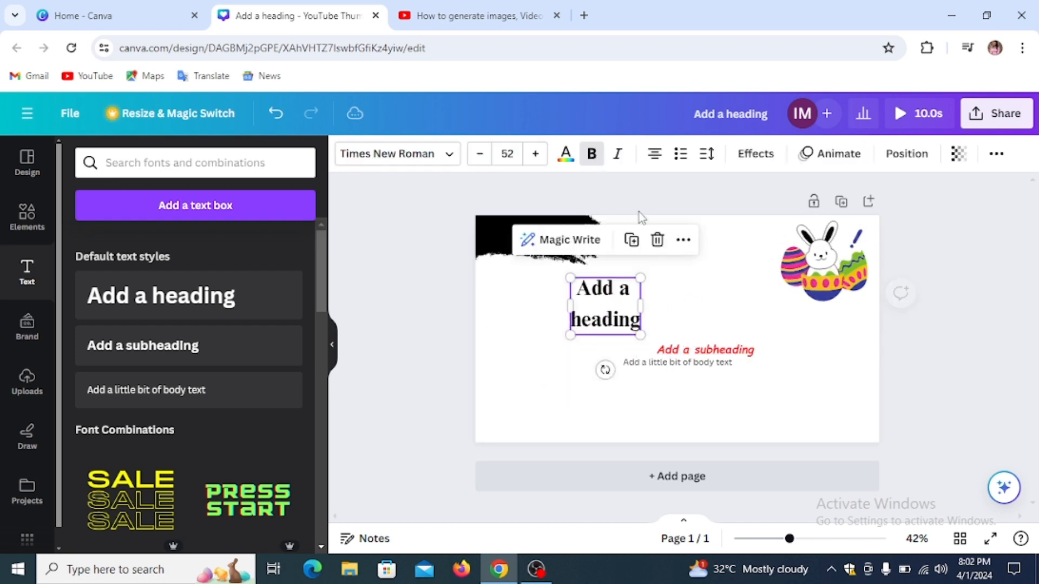
{"action": "left_click", "coordinate": [705, 153]}
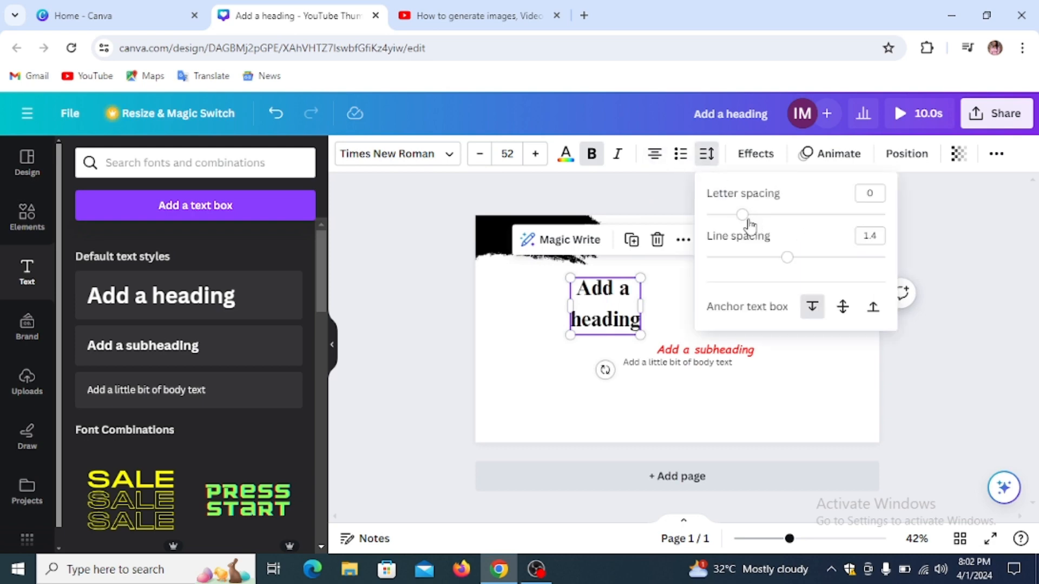
Step: Set the heading's letter spacing to 43 and line spacing to 0.71
{"action": "mouse_move", "coordinate": [747, 221]}
{"action": "left_mouse_down"}
{"action": "mouse_move", "coordinate": [888, 234]}
{"action": "mouse_move", "coordinate": [749, 235]}
{"action": "left_mouse_up"}
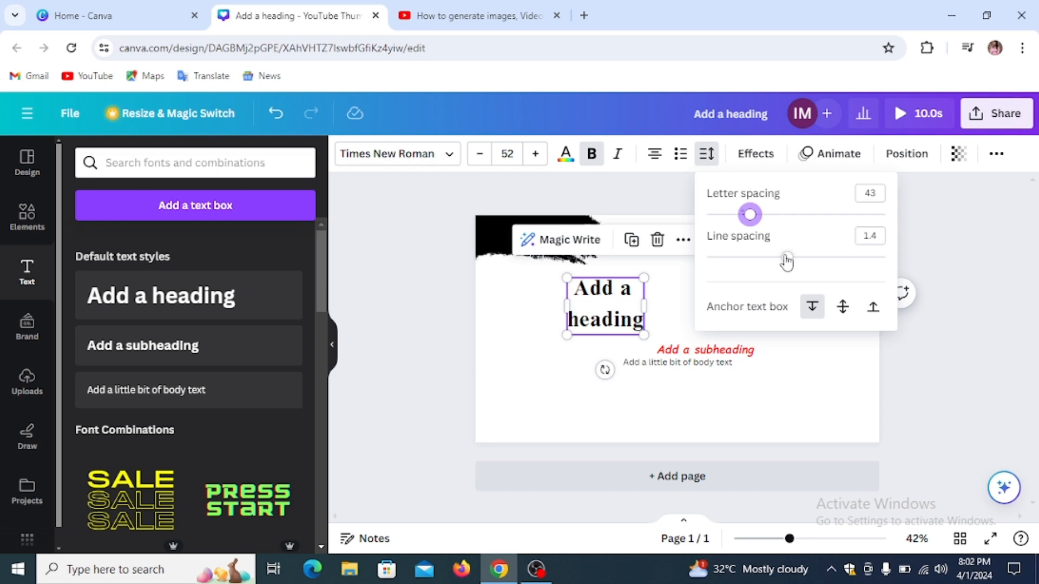
{"action": "left_click_drag", "start_coordinate": [788, 261], "coordinate": [725, 265]}
{"action": "left_click", "coordinate": [933, 239]}
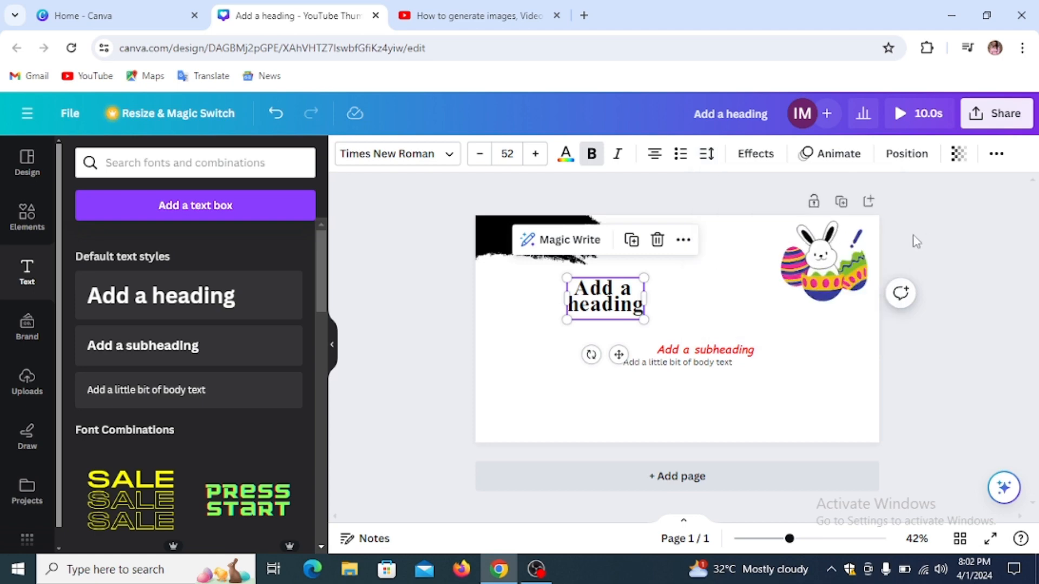
{"action": "left_click", "coordinate": [757, 156]}
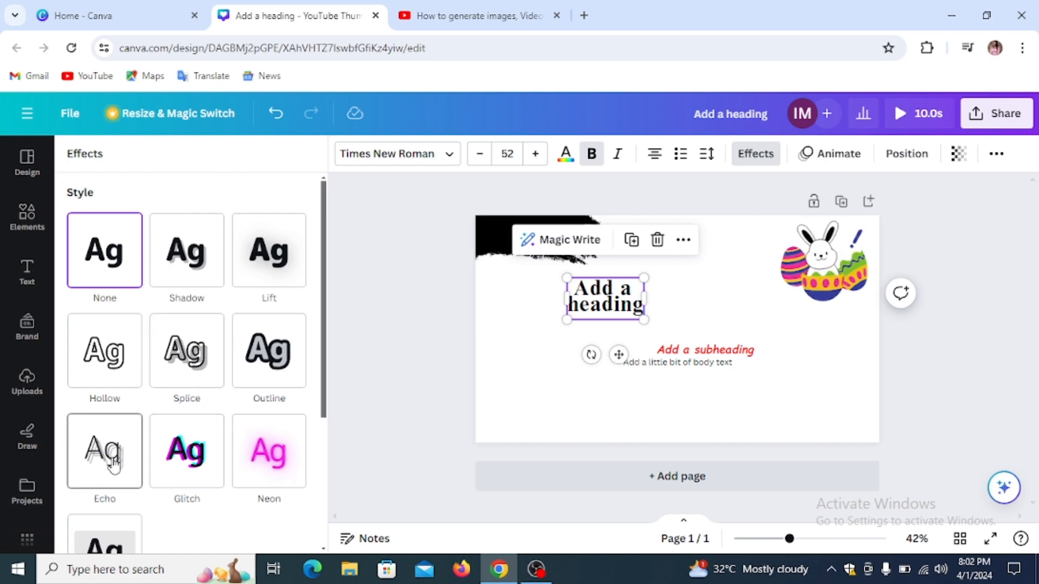
Step: Bend the heading into a Curve shape, then undo the curve
{"action": "scroll", "coordinate": [204, 454], "scroll_direction": "down", "scroll_amount": 4}
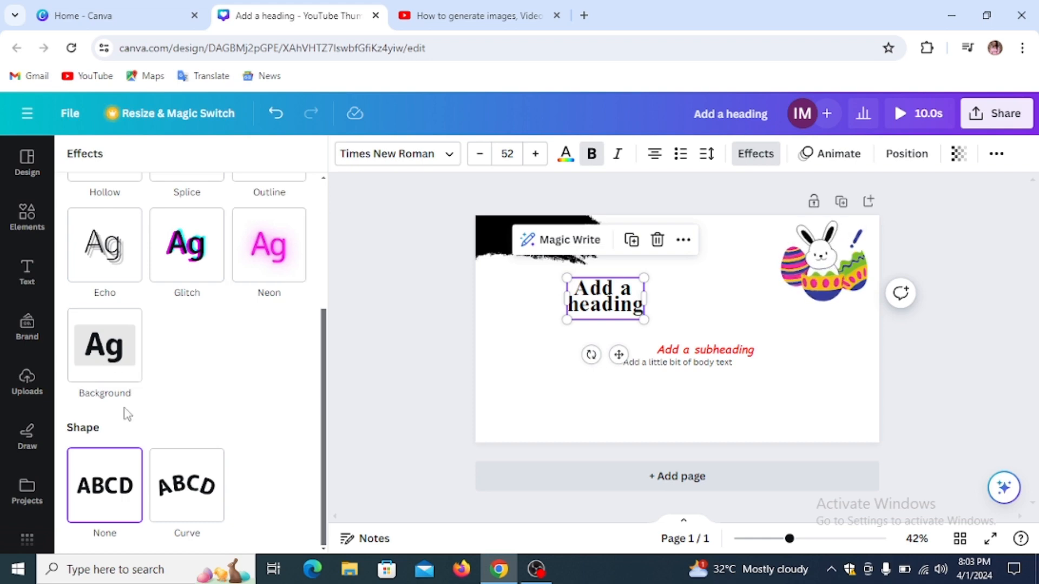
{"action": "left_click", "coordinate": [192, 495]}
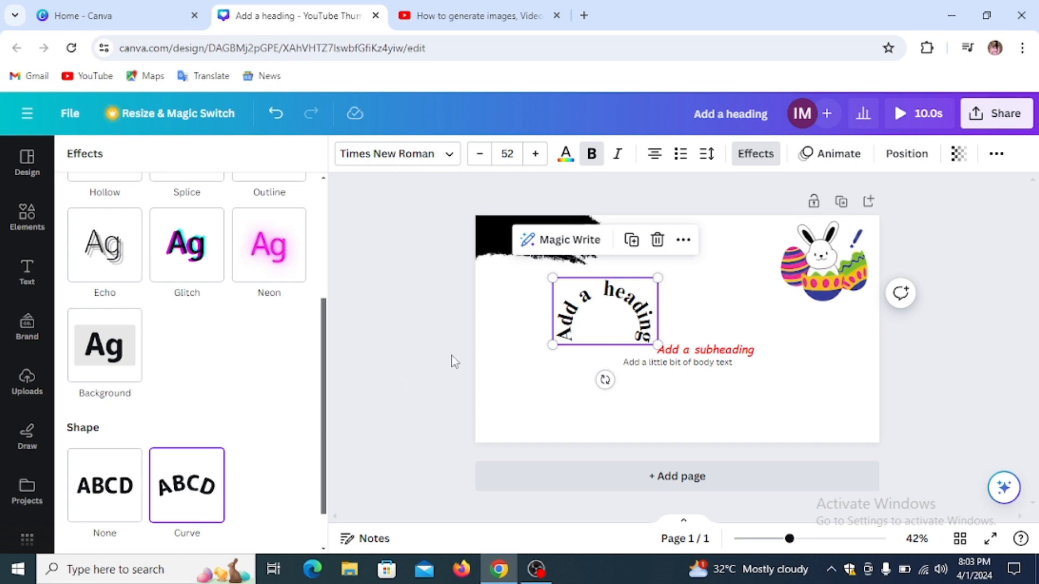
{"action": "left_click", "coordinate": [683, 240]}
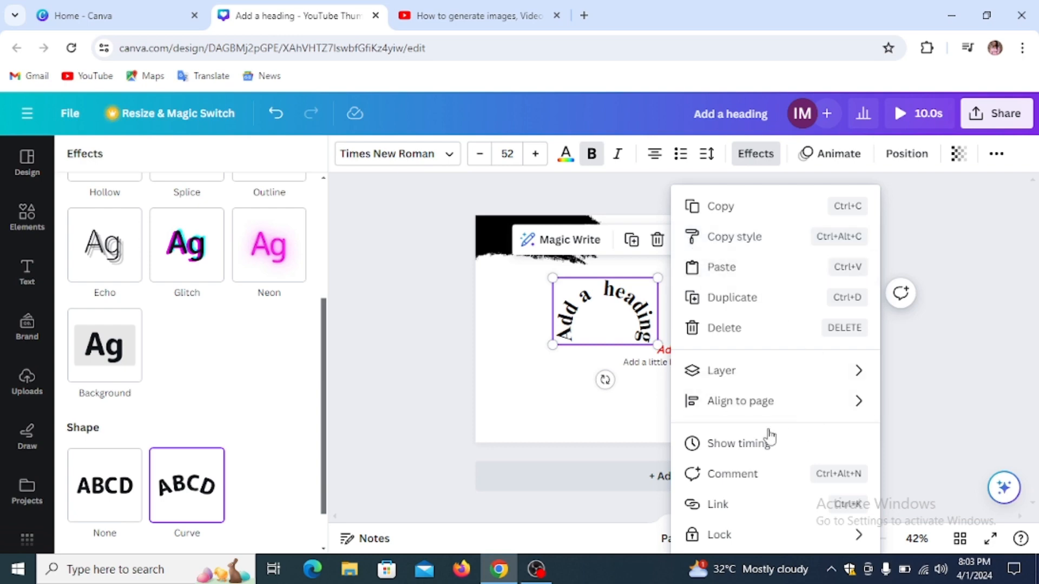
{"action": "left_click", "coordinate": [503, 330]}
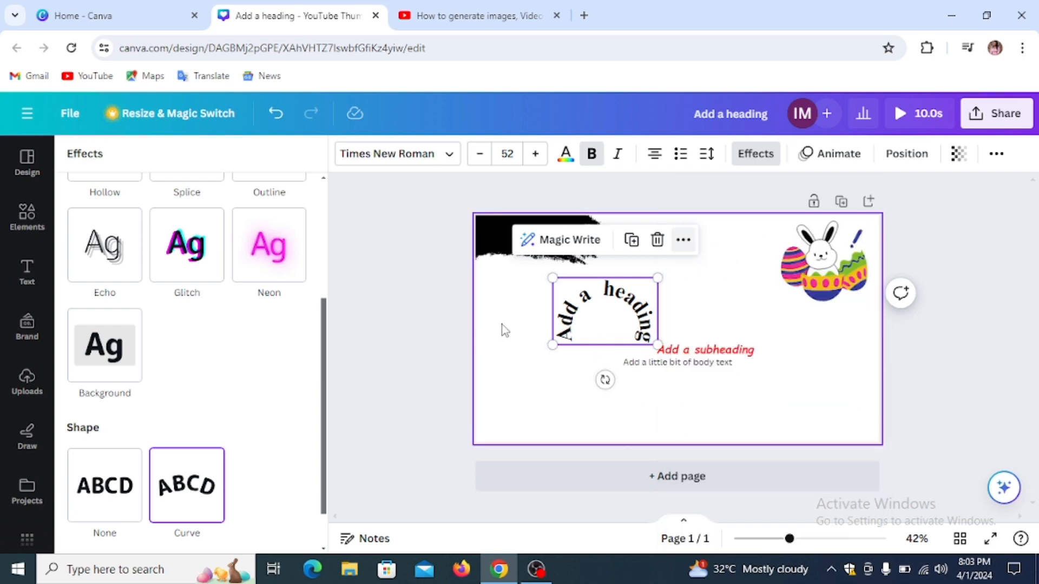
{"action": "left_click", "coordinate": [615, 306]}
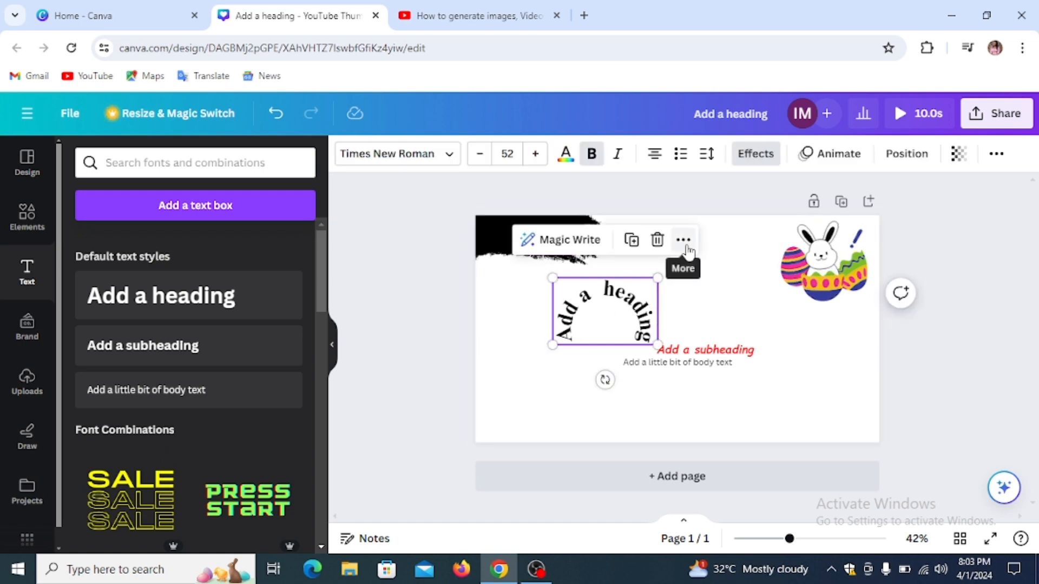
{"action": "double_click", "coordinate": [613, 295]}
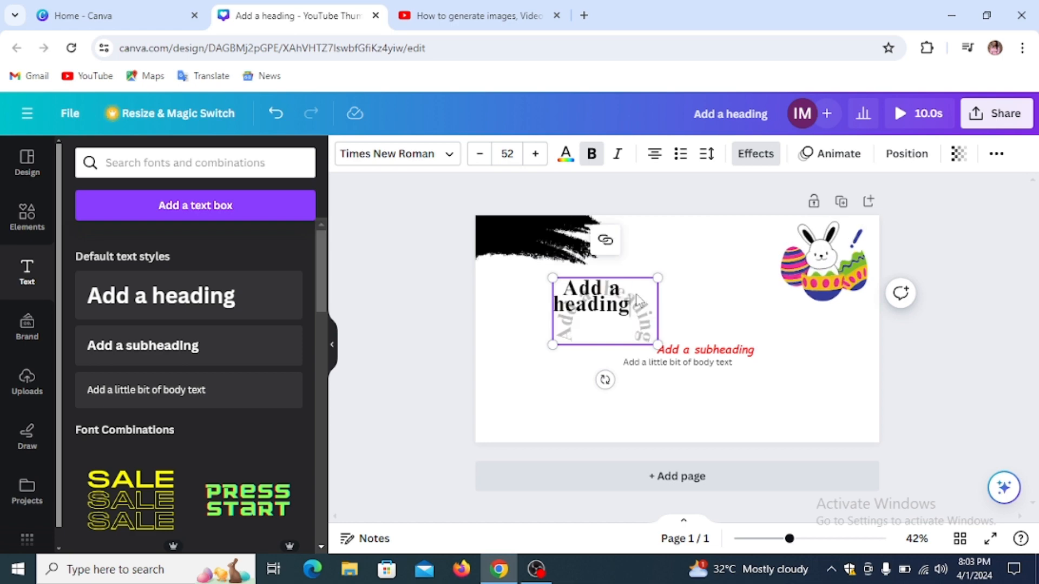
{"action": "left_click", "coordinate": [671, 222]}
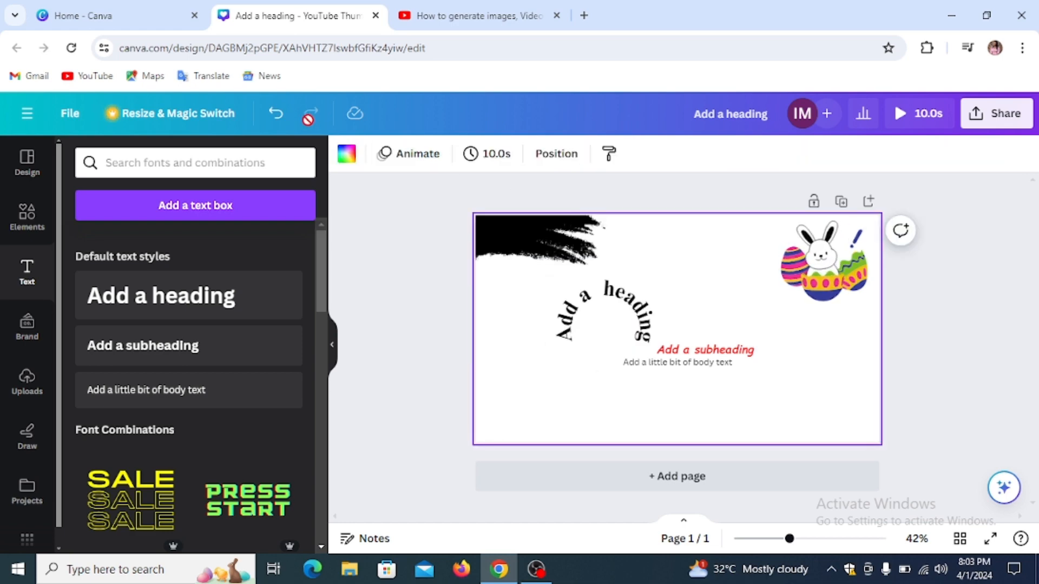
{"action": "left_click", "coordinate": [277, 114]}
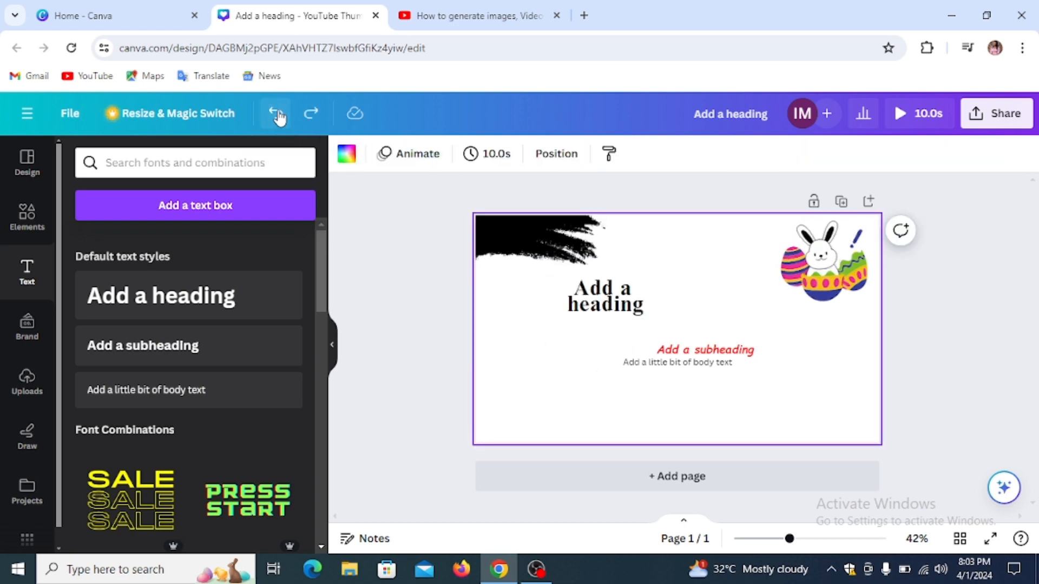
Step: Reapply the Curve shape, widen its arc, then set the heading back to no shape
{"action": "left_click", "coordinate": [620, 306]}
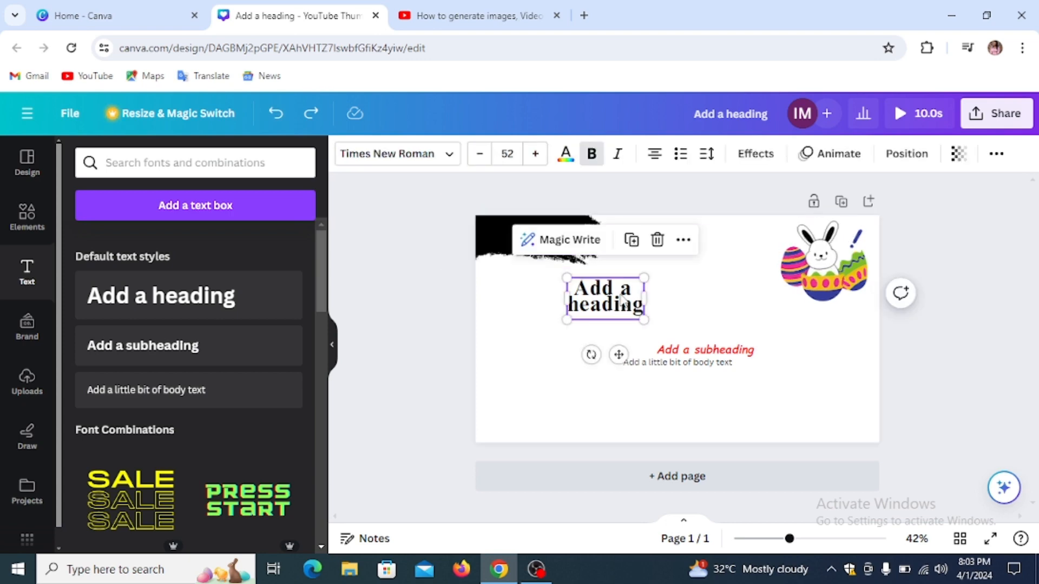
{"action": "left_click", "coordinate": [757, 156]}
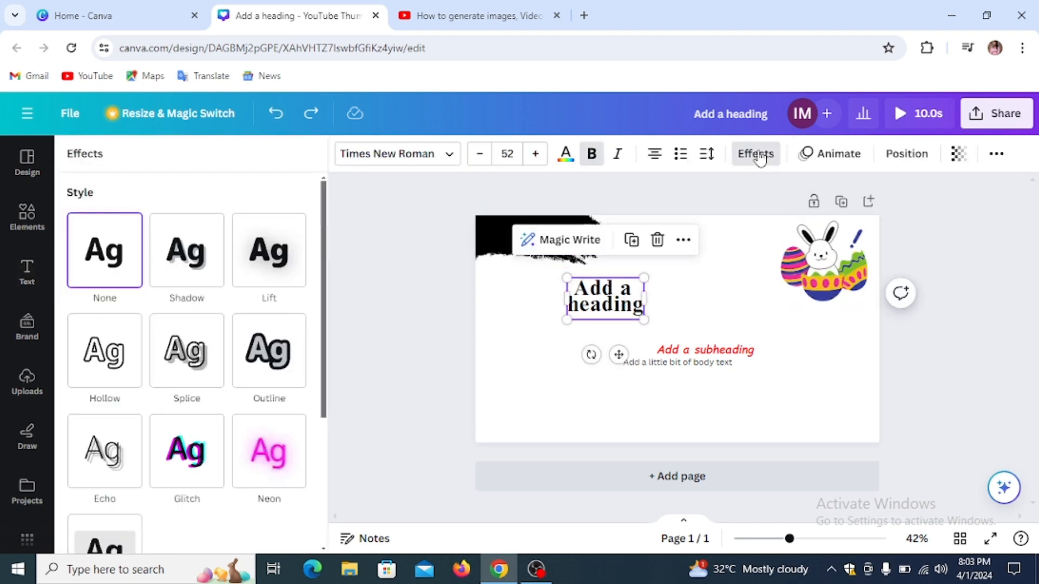
{"action": "scroll", "coordinate": [245, 343], "scroll_direction": "down", "scroll_amount": 4}
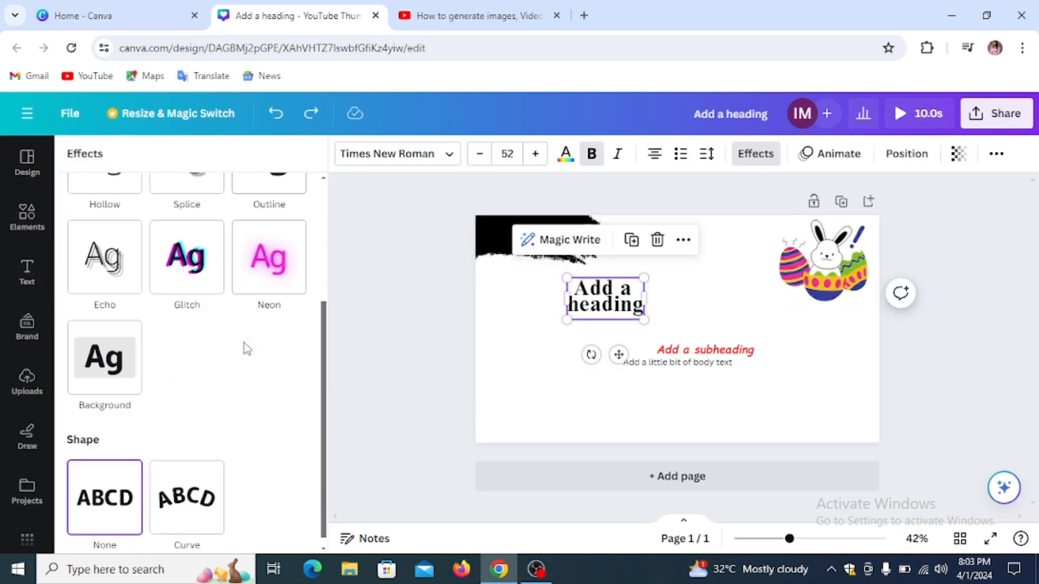
{"action": "left_click", "coordinate": [191, 494]}
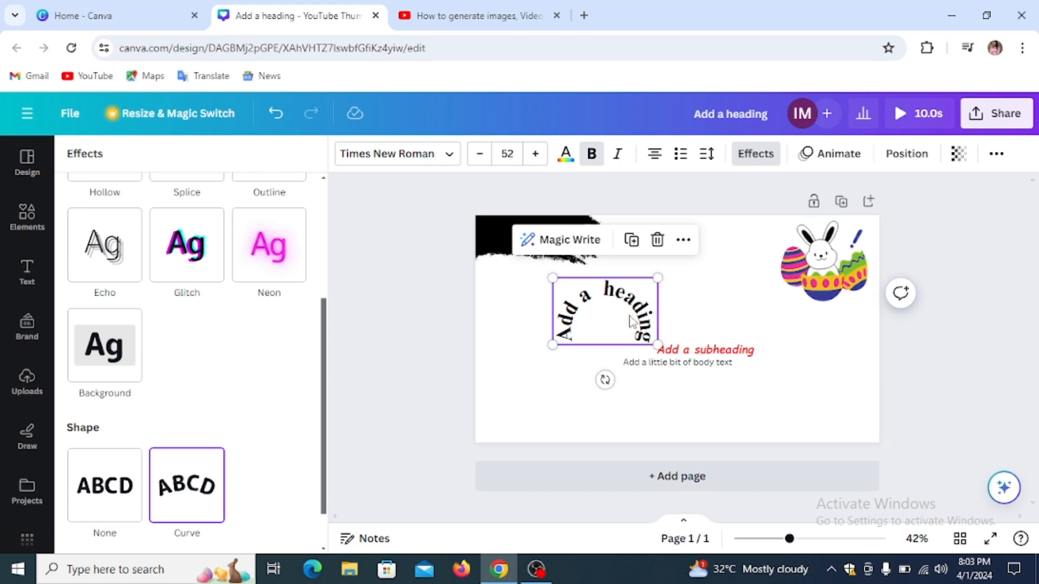
{"action": "scroll", "coordinate": [211, 346], "scroll_direction": "up", "scroll_amount": 4}
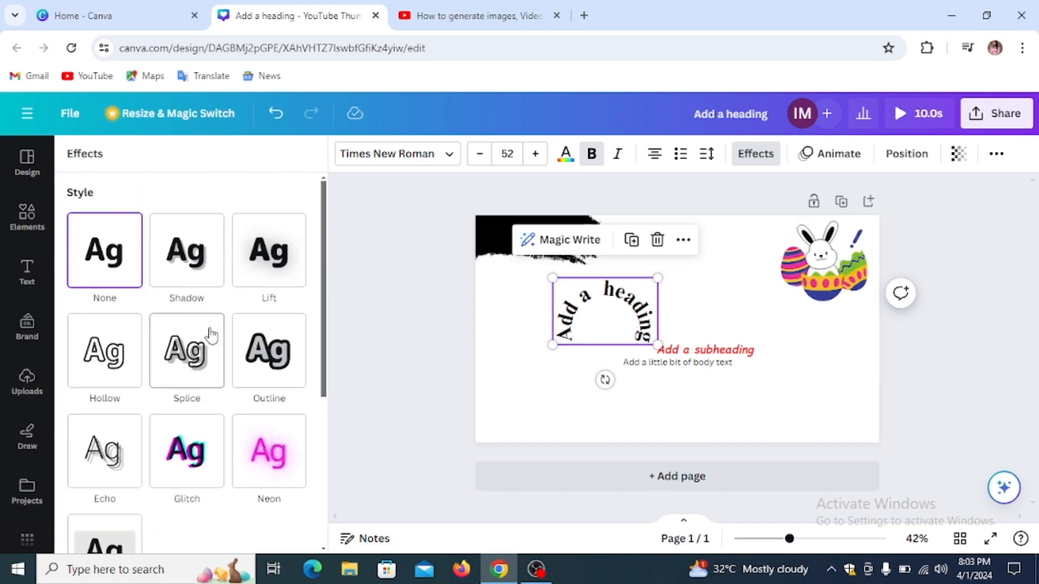
{"action": "scroll", "coordinate": [211, 334], "scroll_direction": "down", "scroll_amount": 5}
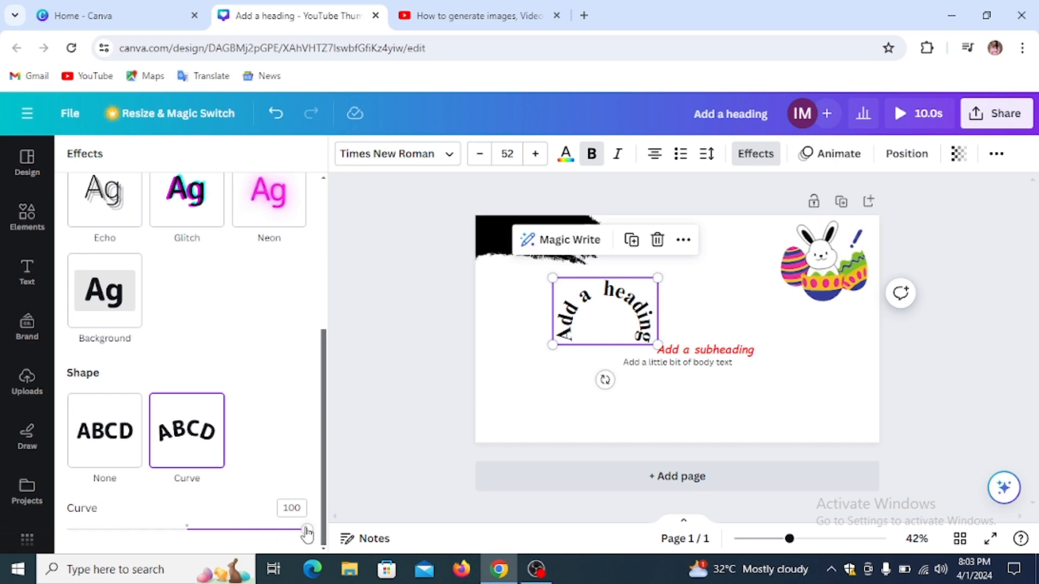
{"action": "left_click_drag", "start_coordinate": [307, 533], "coordinate": [231, 528]}
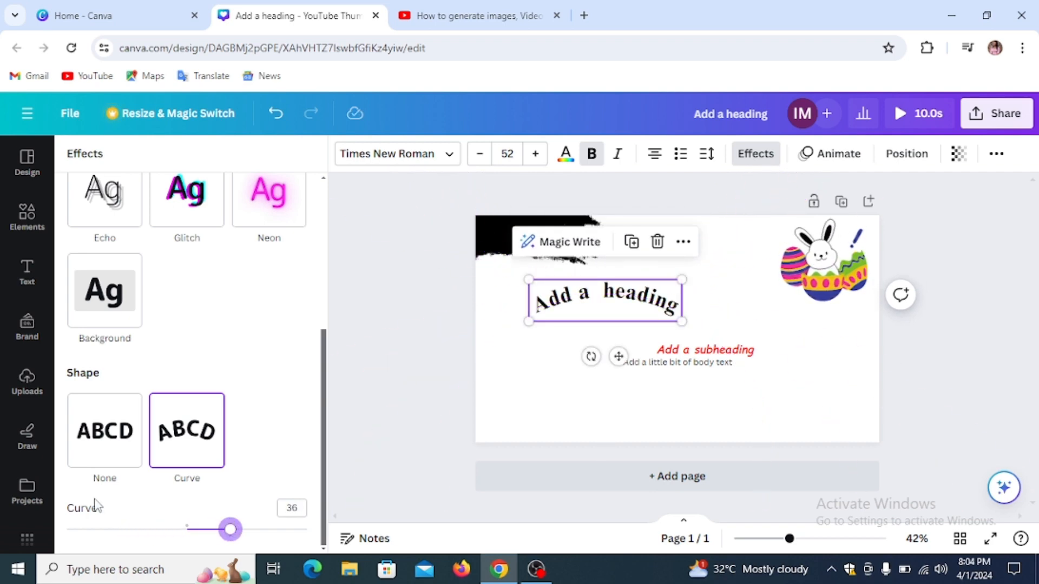
{"action": "left_click", "coordinate": [123, 435]}
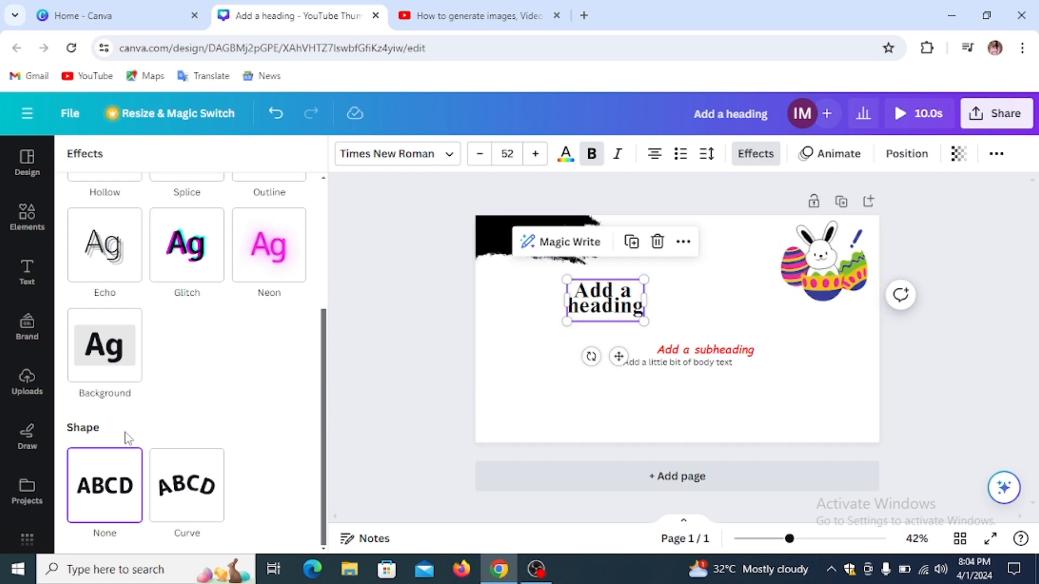
{"action": "left_click", "coordinate": [844, 153]}
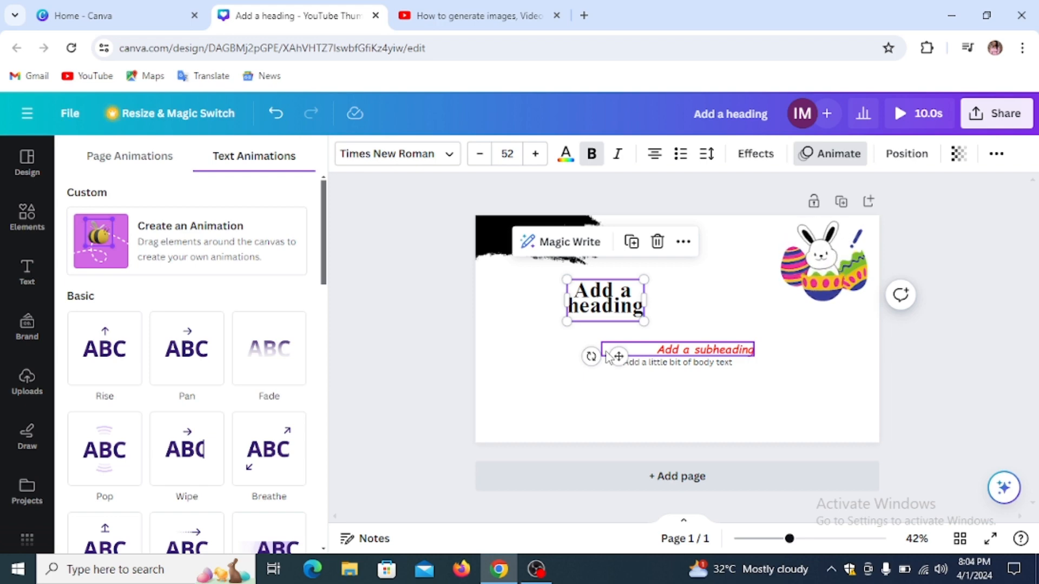
Step: Apply the Fade animation to the heading and adjust its speed
{"action": "left_click", "coordinate": [273, 362]}
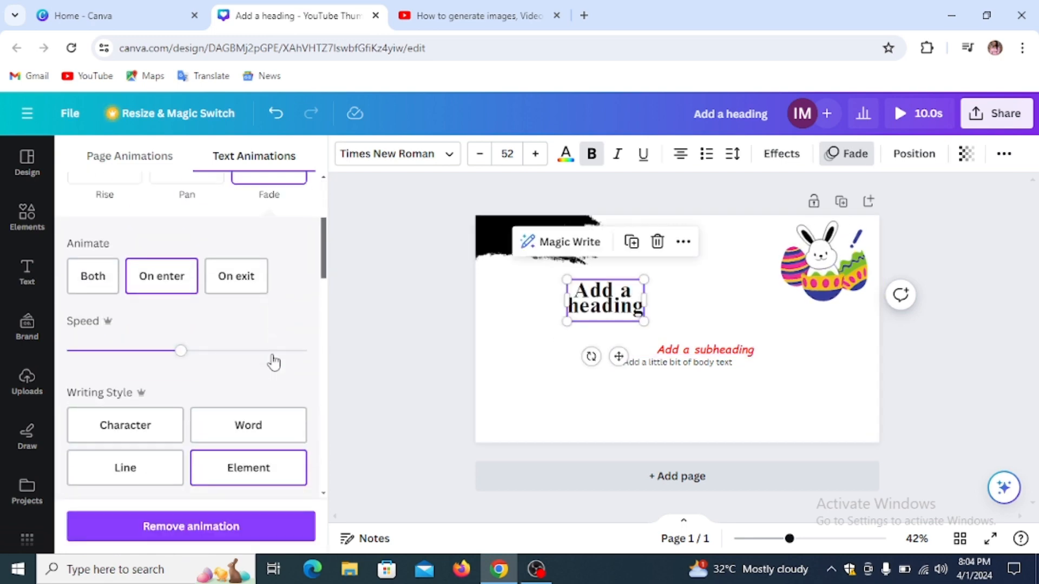
{"action": "mouse_move", "coordinate": [182, 354]}
{"action": "left_mouse_down"}
{"action": "mouse_move", "coordinate": [234, 363]}
{"action": "mouse_move", "coordinate": [99, 359]}
{"action": "mouse_move", "coordinate": [193, 357]}
{"action": "left_mouse_up"}
{"action": "scroll", "coordinate": [187, 346], "scroll_direction": "up", "scroll_amount": 1}
{"action": "scroll", "coordinate": [184, 341], "scroll_direction": "up", "scroll_amount": 4}
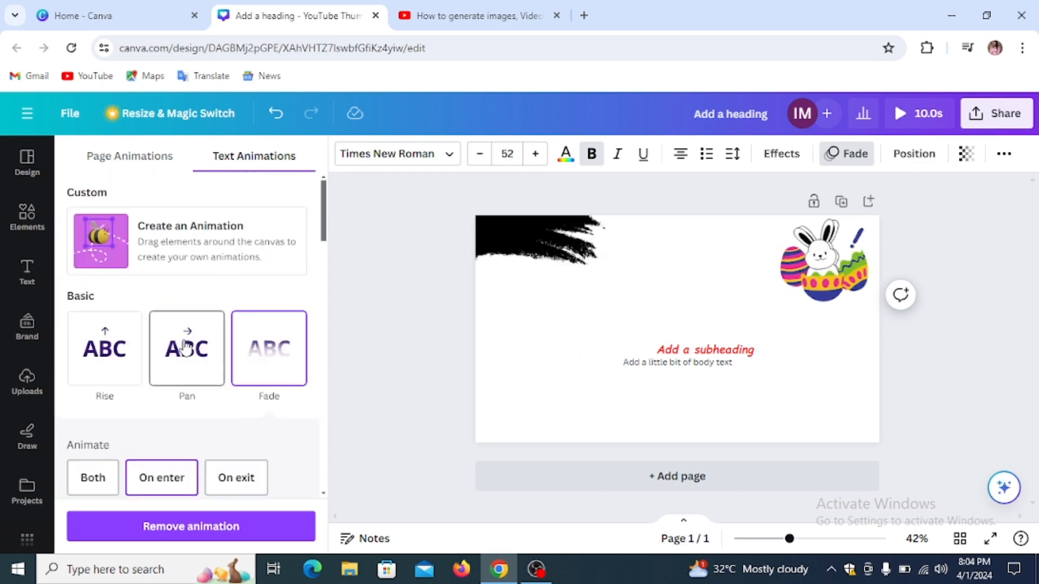
{"action": "scroll", "coordinate": [184, 346], "scroll_direction": "down", "scroll_amount": 5}
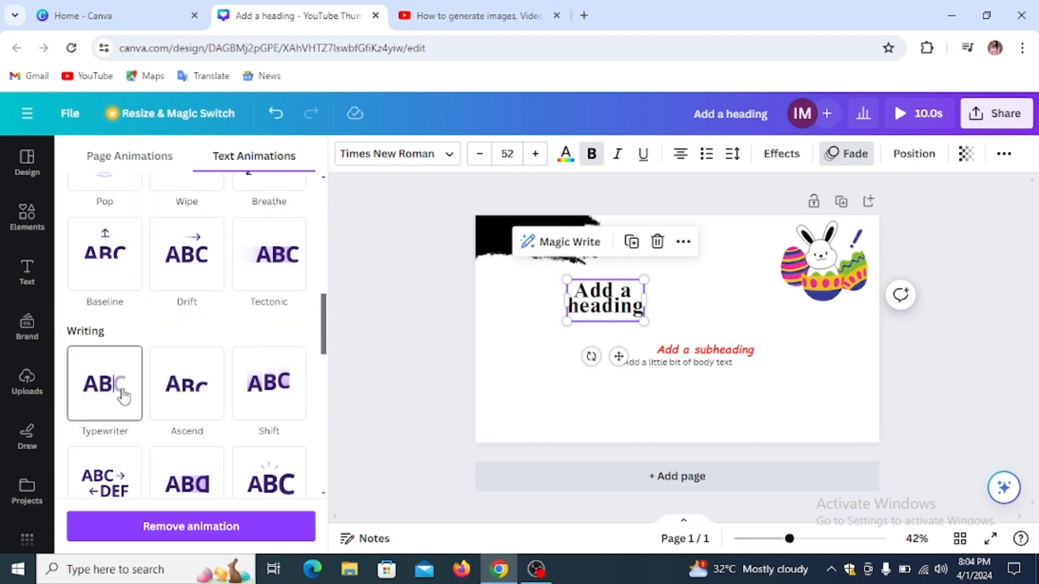
Step: Try Typewriter at different speeds, then remove the heading's animation
{"action": "left_click", "coordinate": [123, 396]}
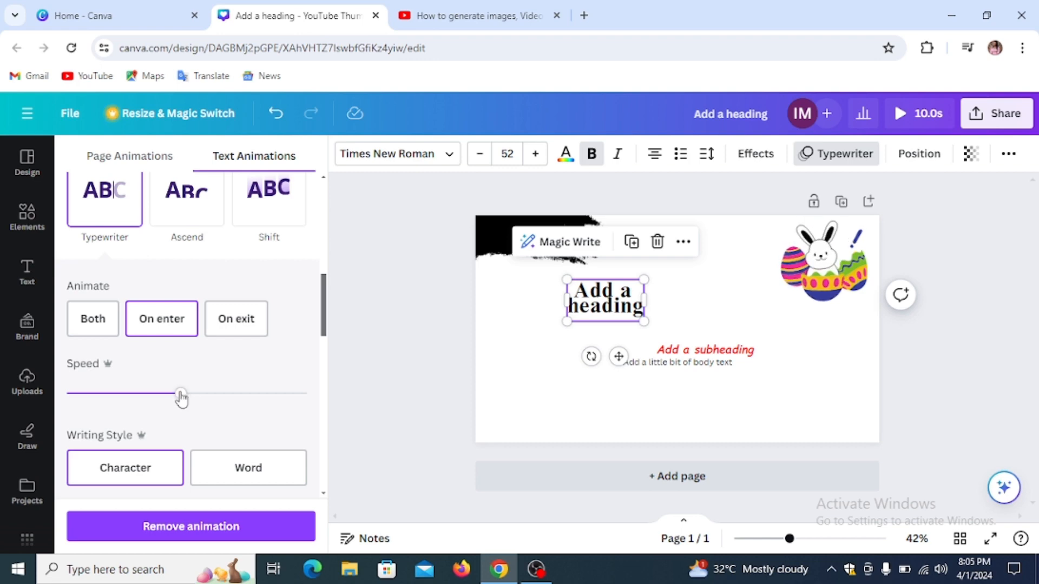
{"action": "left_click_drag", "start_coordinate": [182, 399], "coordinate": [152, 398]}
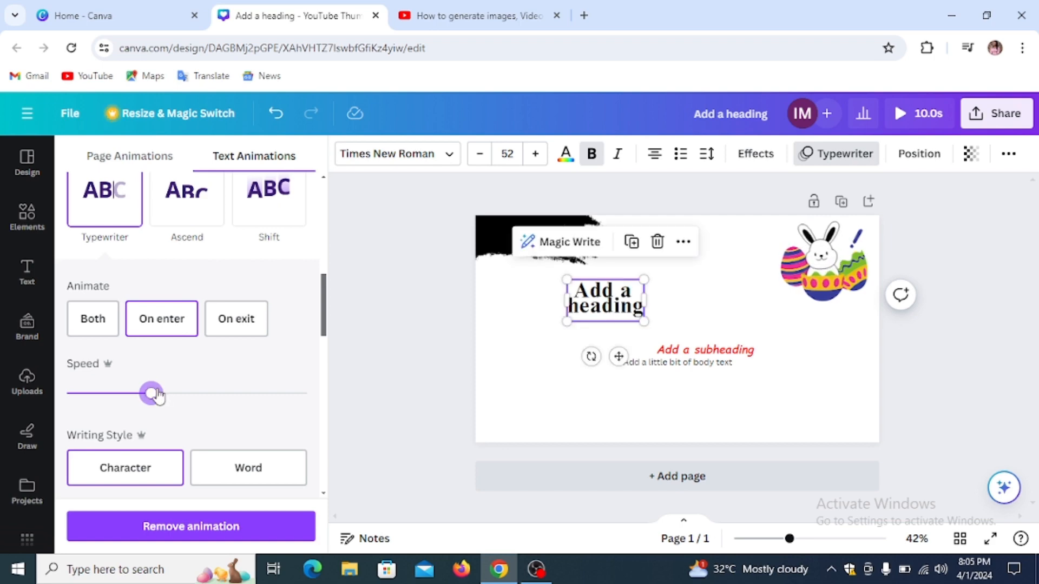
{"action": "left_click_drag", "start_coordinate": [162, 395], "coordinate": [197, 393]}
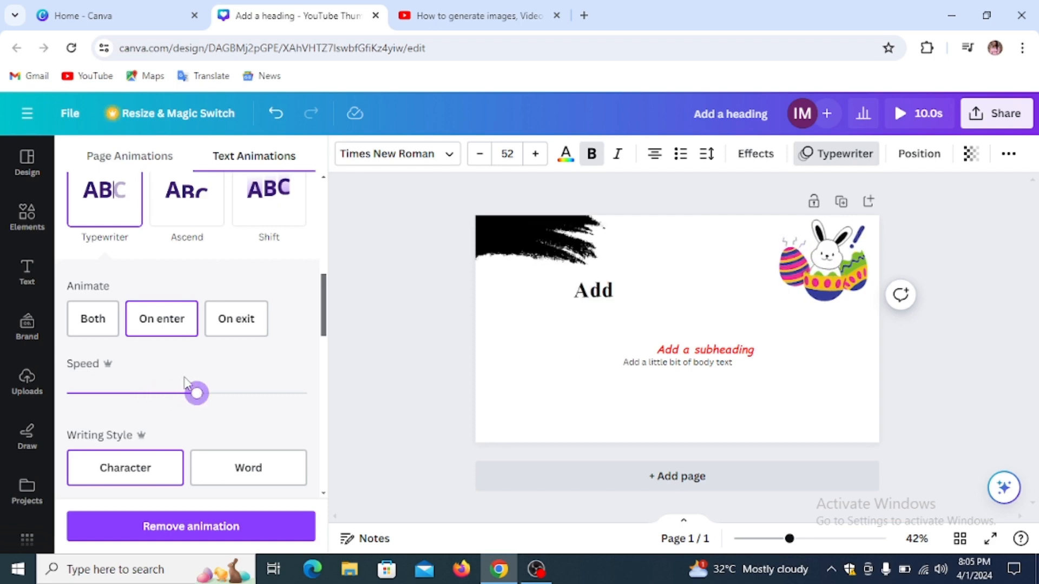
{"action": "left_click", "coordinate": [238, 525]}
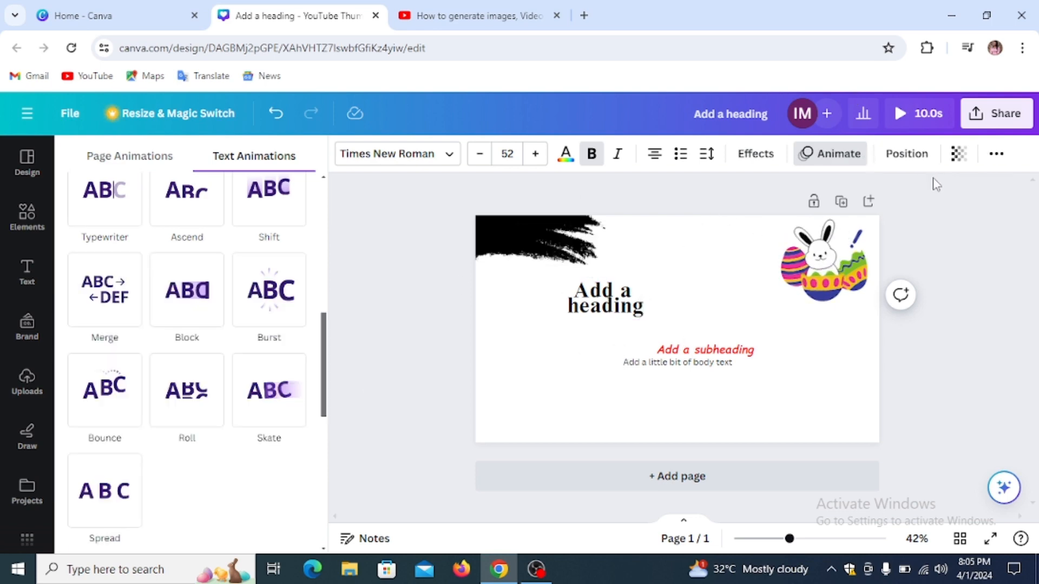
{"action": "left_click", "coordinate": [911, 156]}
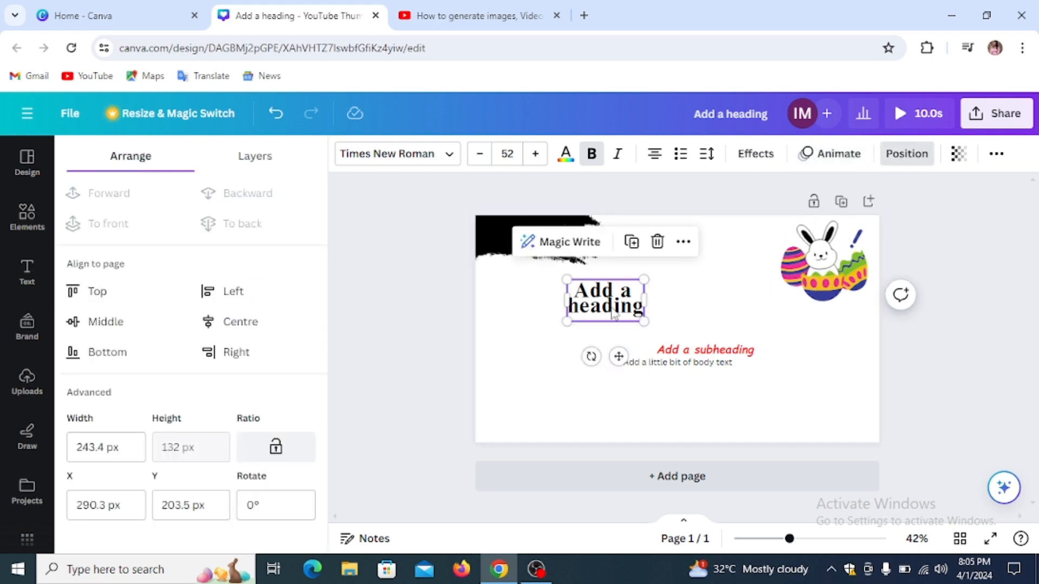
Step: Add a grey square from Elements and drag it over the heading's lower right
{"action": "left_click", "coordinate": [710, 291]}
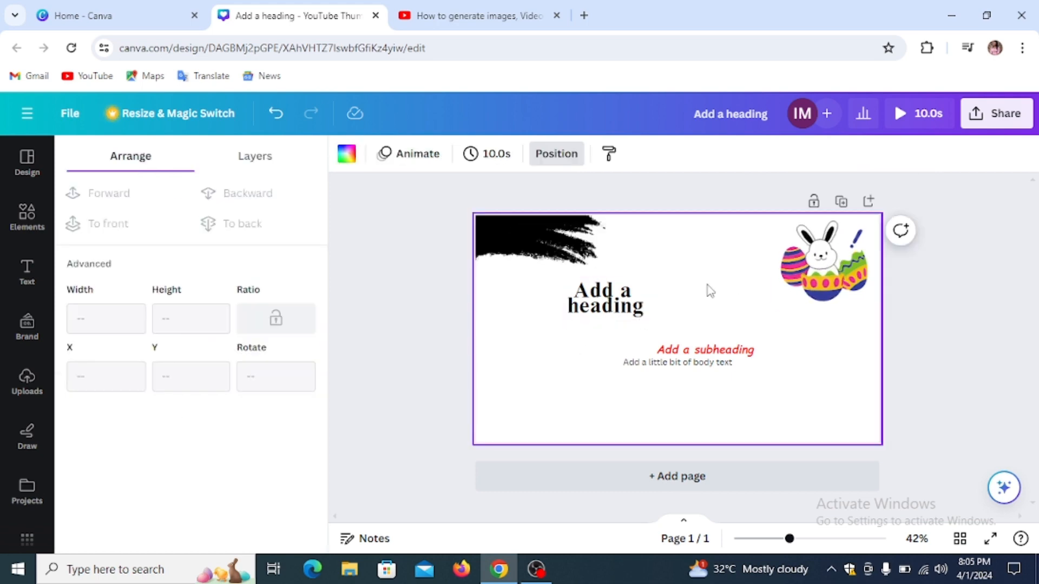
{"action": "left_click", "coordinate": [18, 263]}
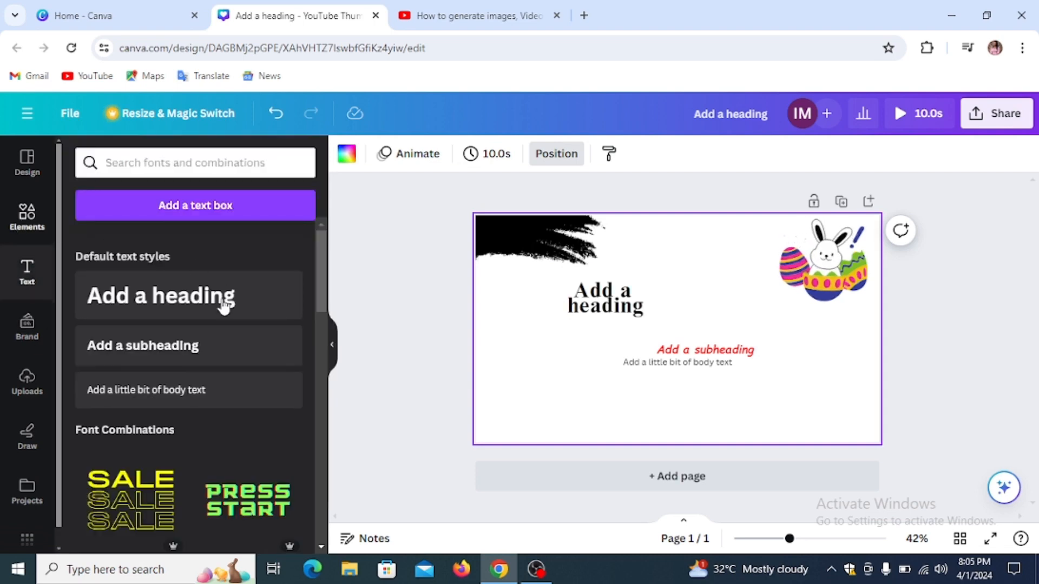
{"action": "left_click", "coordinate": [25, 216]}
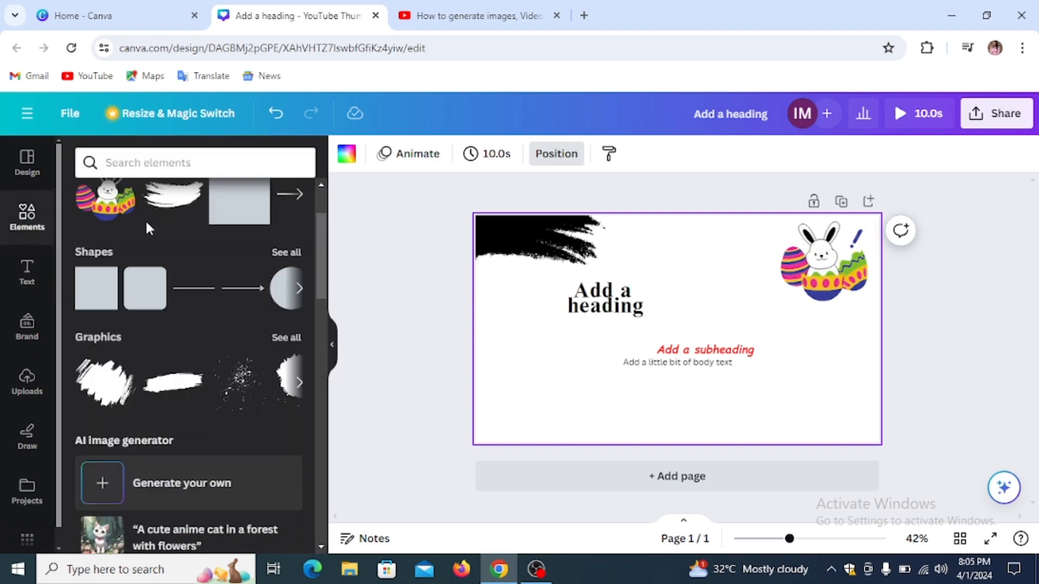
{"action": "left_click", "coordinate": [216, 301]}
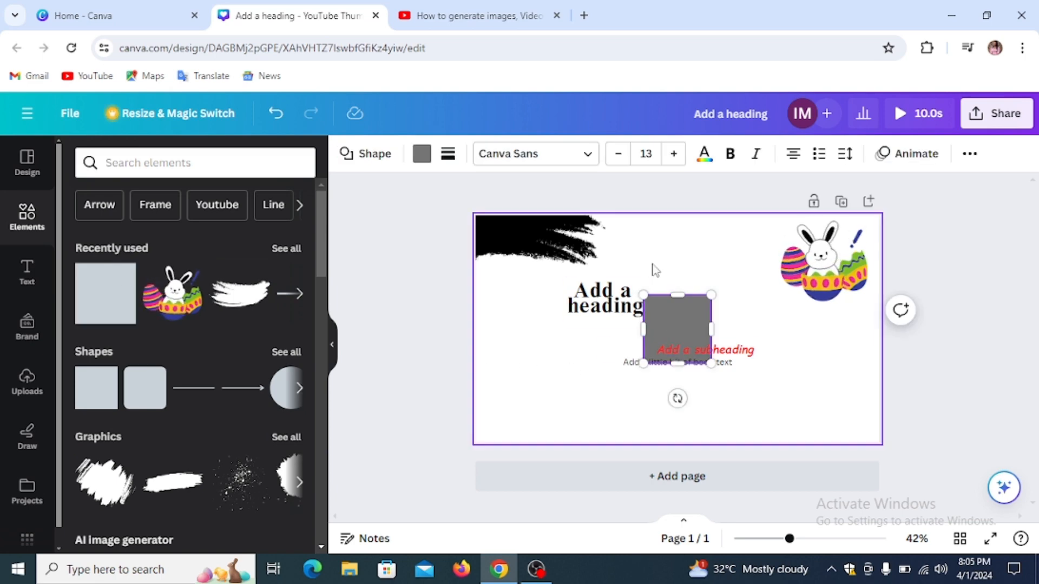
{"action": "left_click_drag", "start_coordinate": [684, 331], "coordinate": [642, 317]}
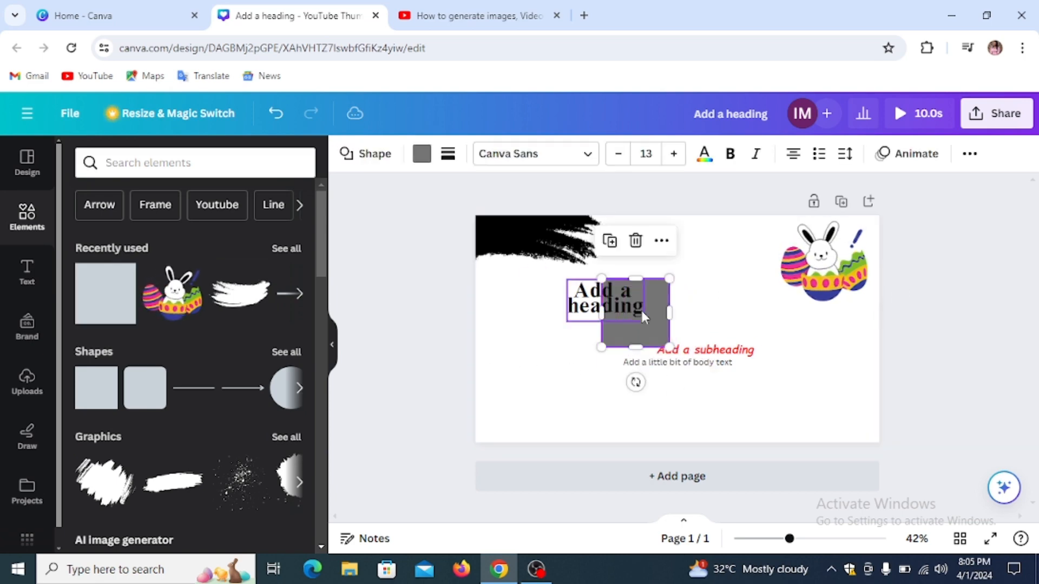
{"action": "left_click", "coordinate": [625, 304]}
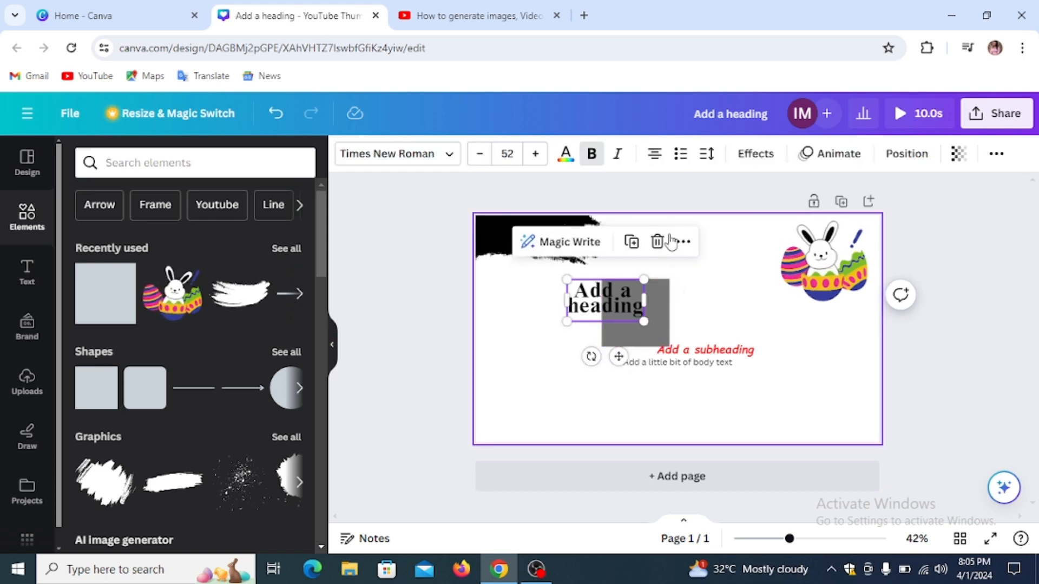
{"action": "left_click", "coordinate": [779, 182]}
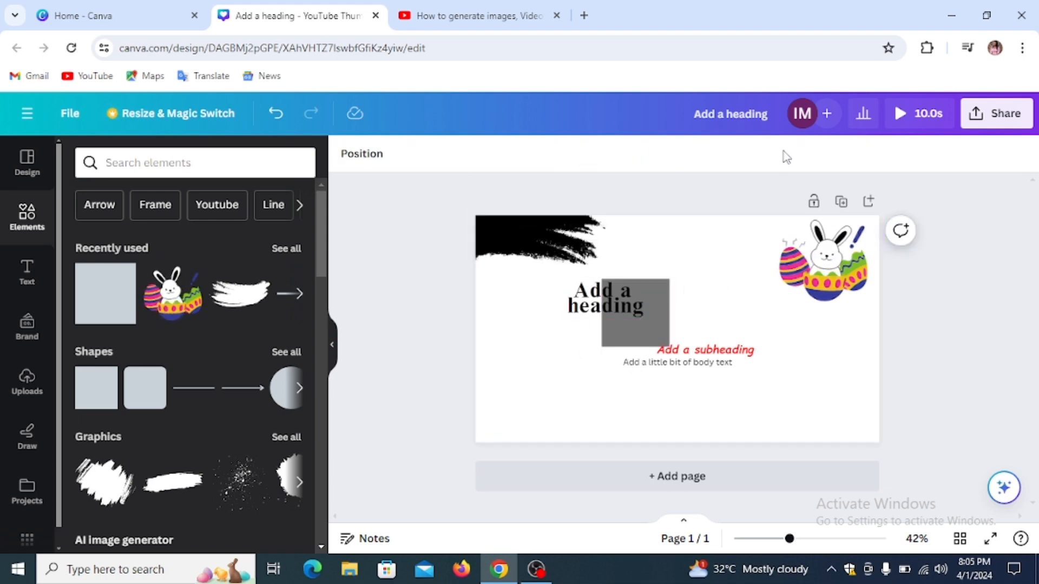
{"action": "left_click", "coordinate": [636, 306]}
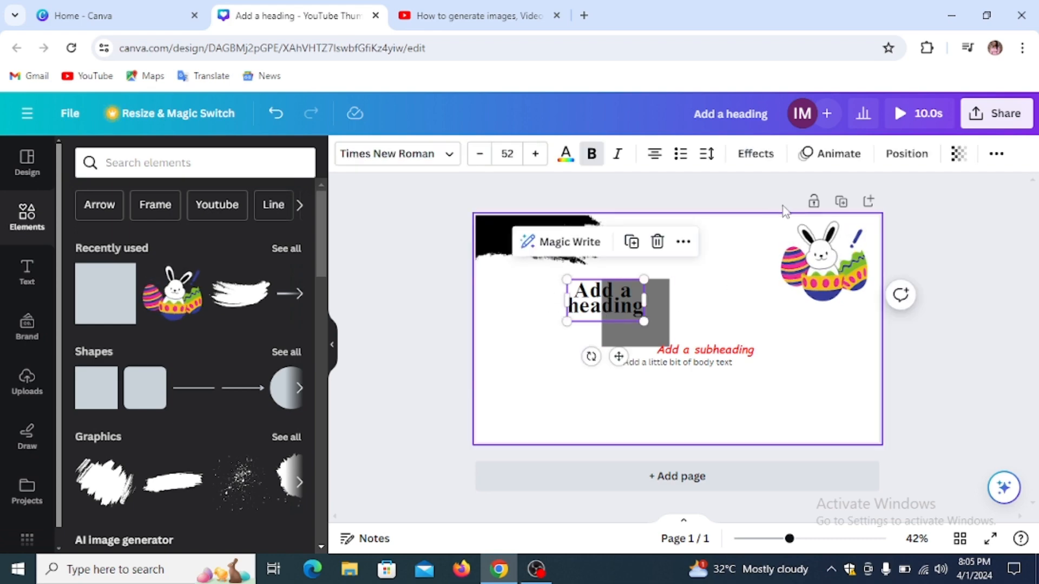
{"action": "left_click", "coordinate": [908, 154]}
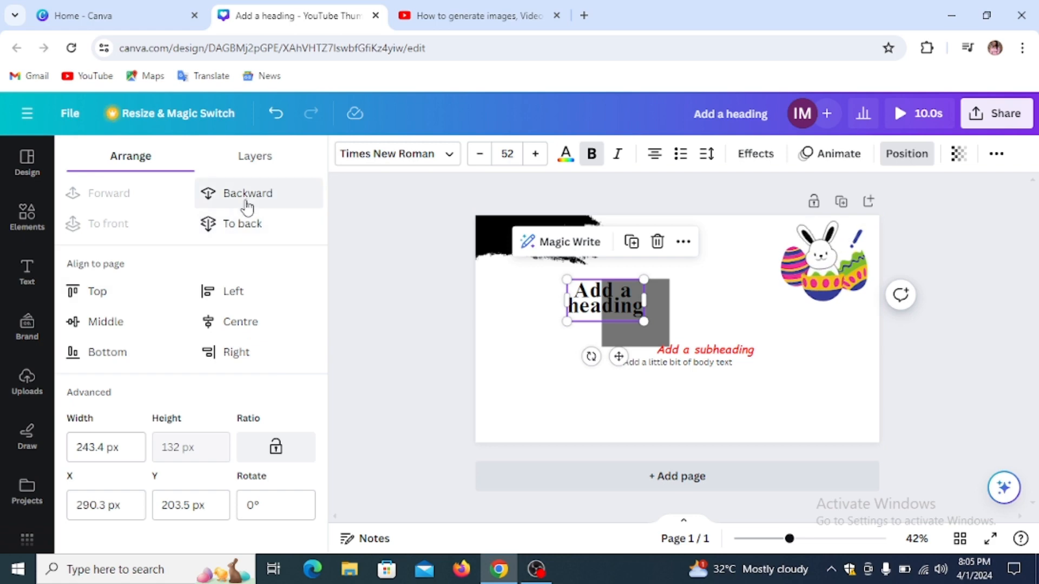
{"action": "left_click", "coordinate": [254, 194]}
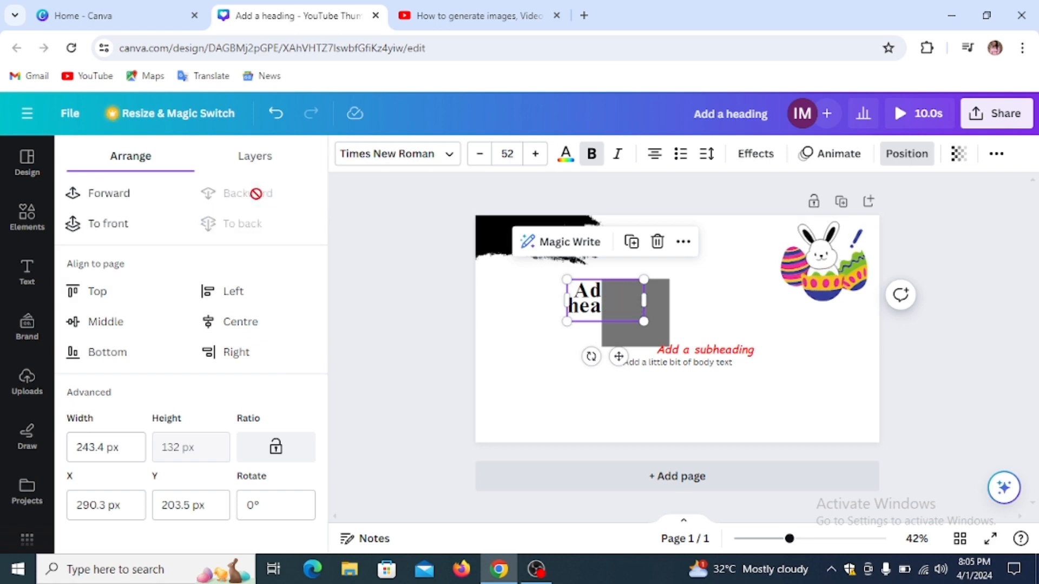
{"action": "left_click", "coordinate": [118, 196]}
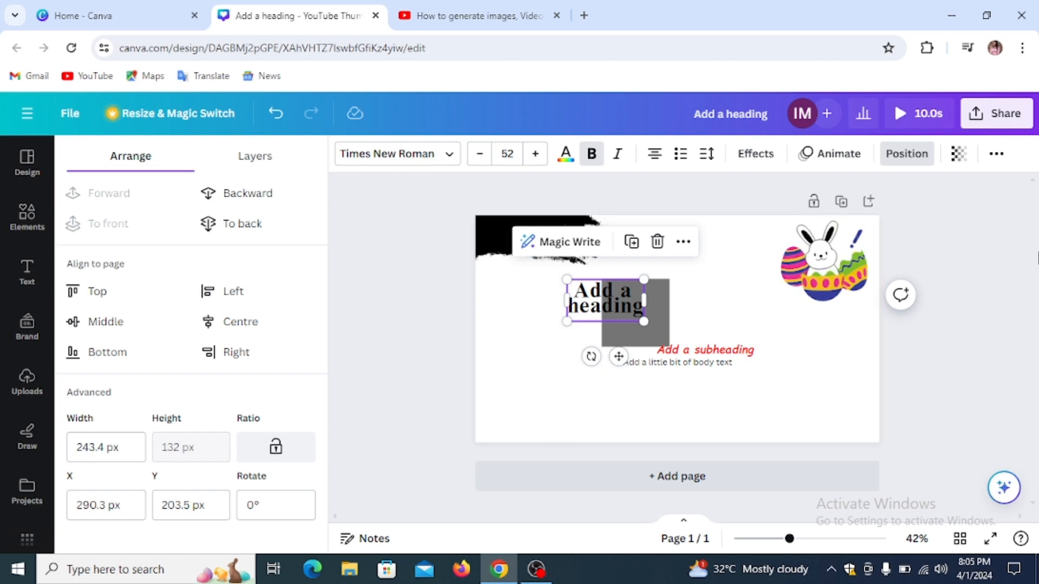
{"action": "left_click", "coordinate": [959, 156]}
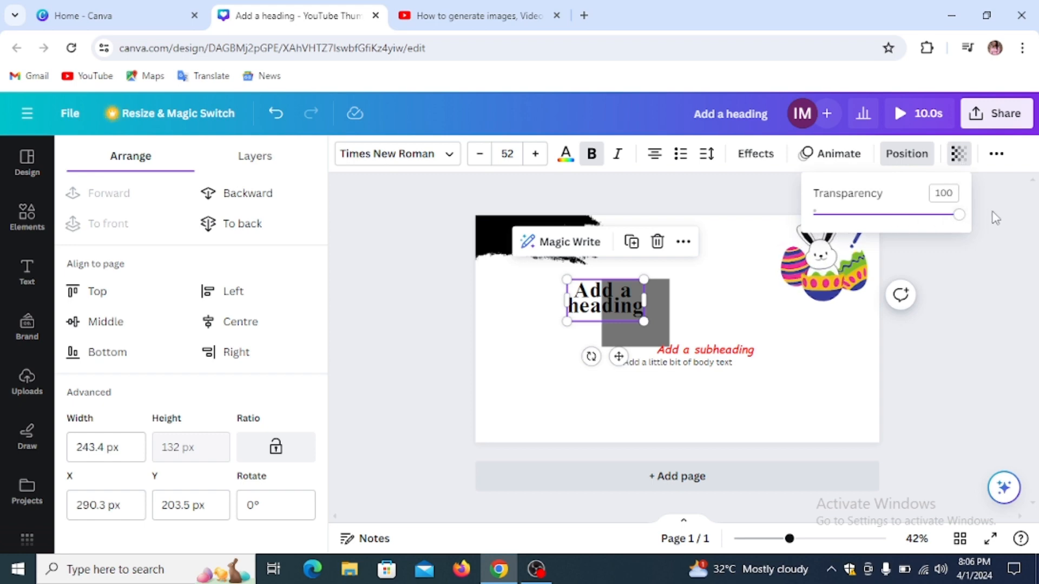
{"action": "left_click_drag", "start_coordinate": [962, 222], "coordinate": [907, 222]}
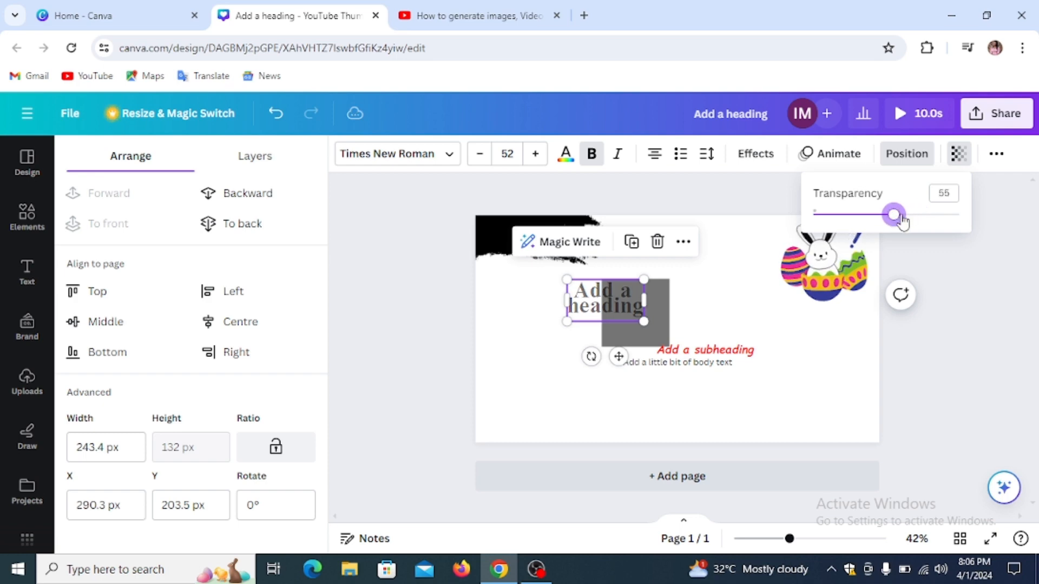
{"action": "left_click_drag", "start_coordinate": [886, 219], "coordinate": [863, 219]}
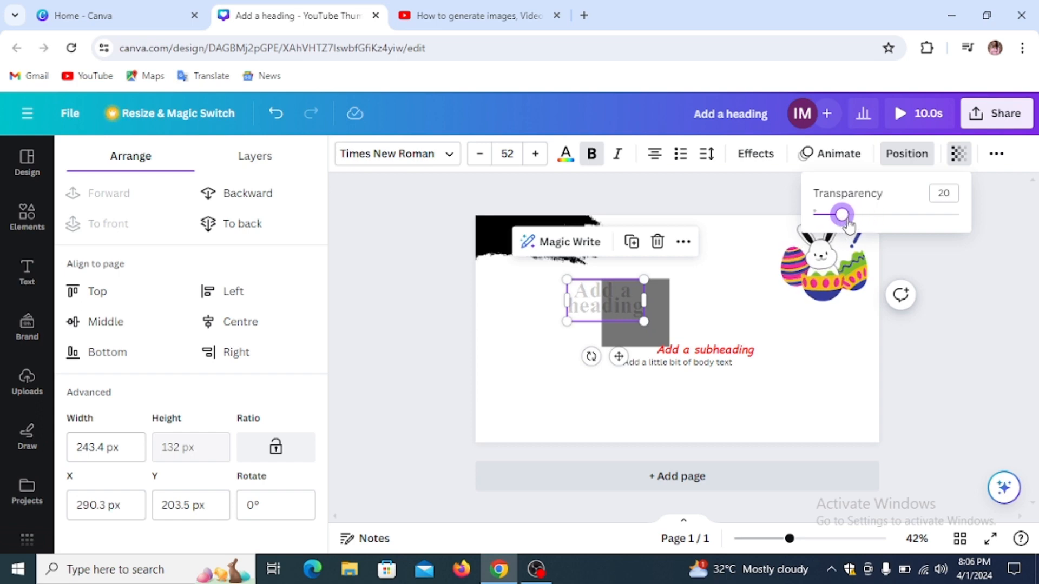
{"action": "left_click_drag", "start_coordinate": [872, 227], "coordinate": [842, 227]}
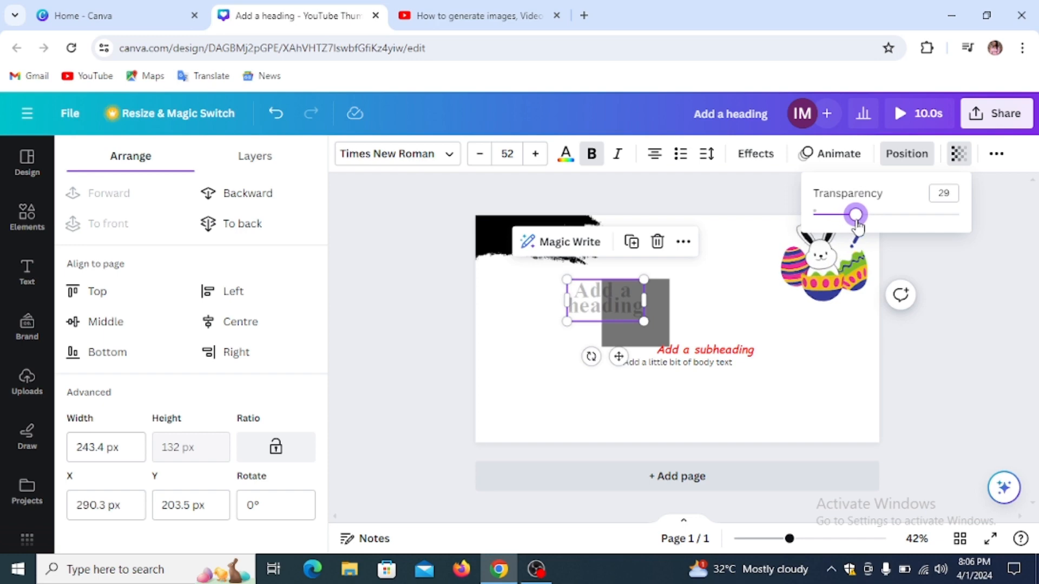
{"action": "left_click_drag", "start_coordinate": [884, 228], "coordinate": [1013, 228]}
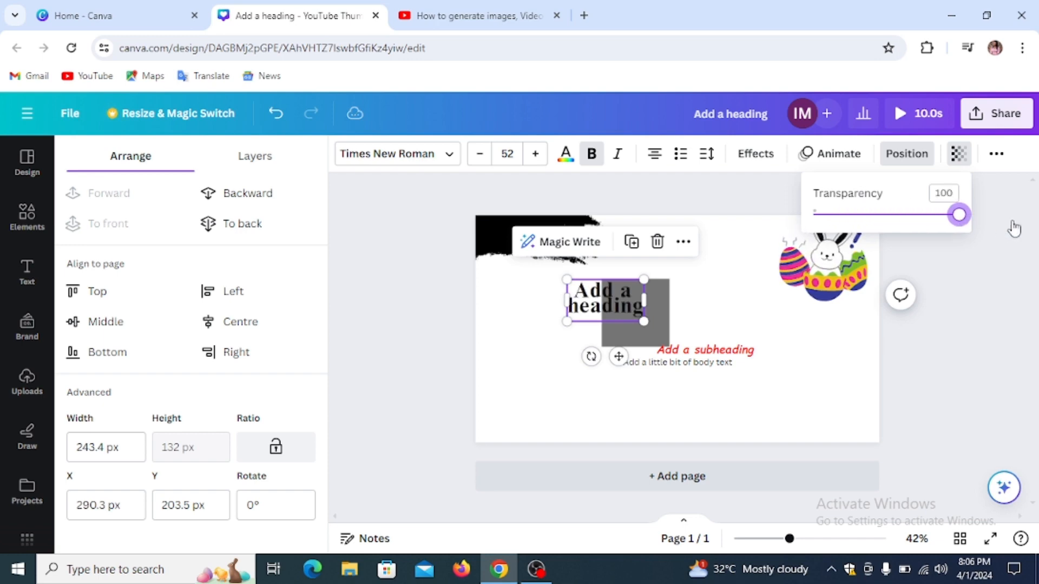
{"action": "left_click", "coordinate": [985, 297]}
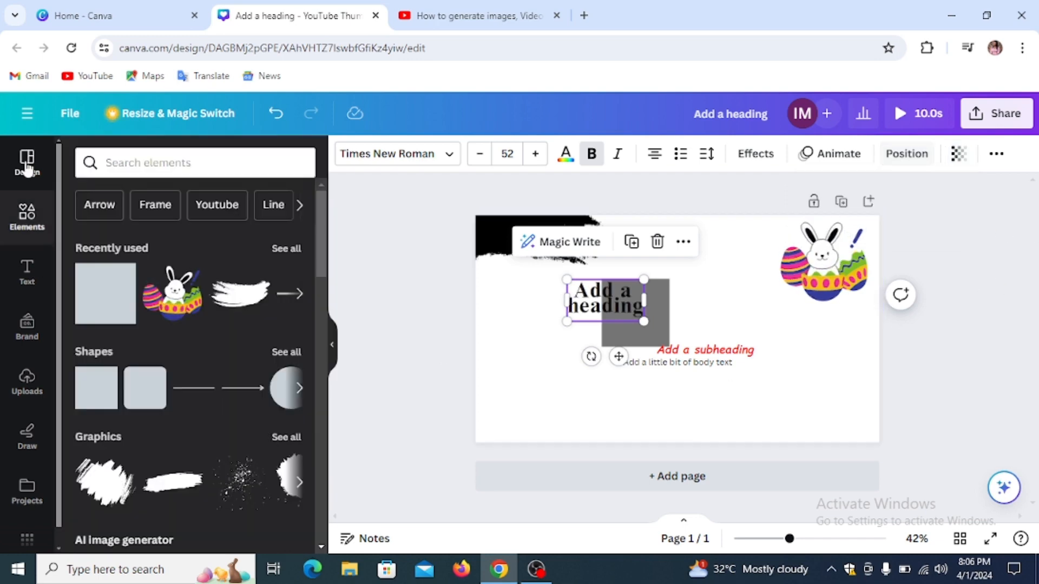
Step: Look through the Design and Brand panels, then show the Uploads library
{"action": "left_click", "coordinate": [26, 162]}
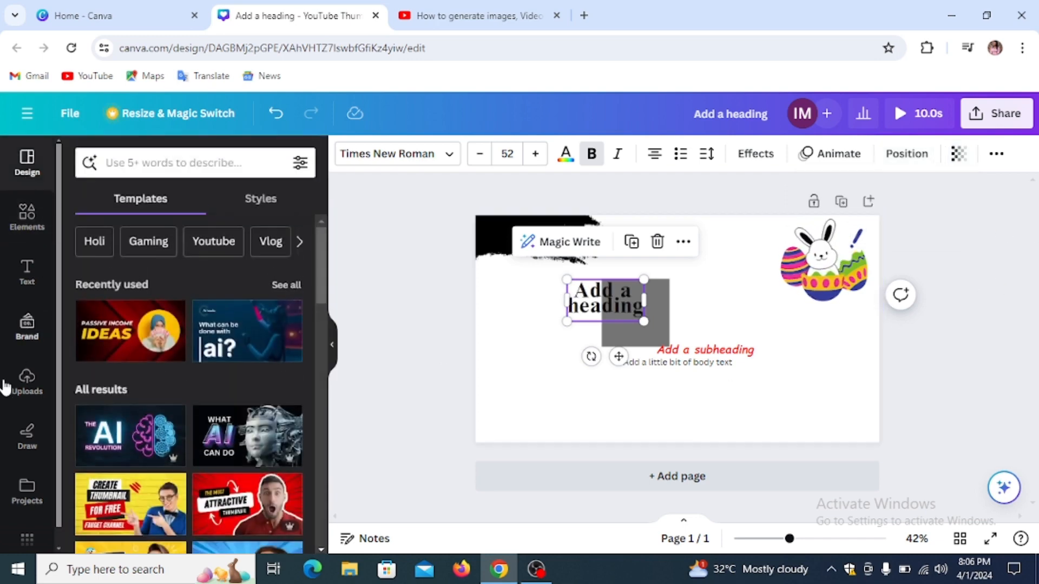
{"action": "left_click", "coordinate": [28, 327]}
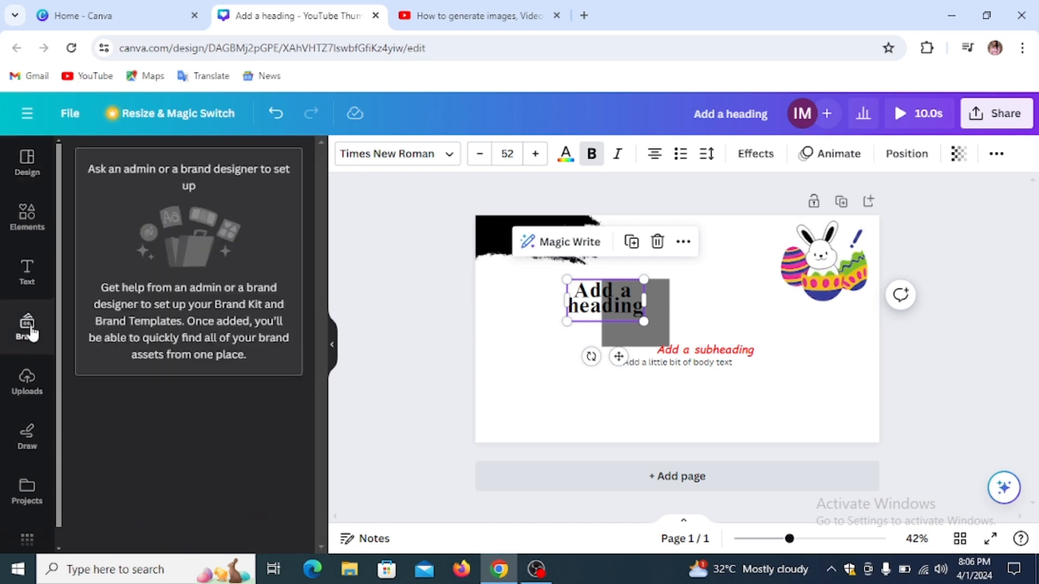
{"action": "left_click", "coordinate": [25, 388]}
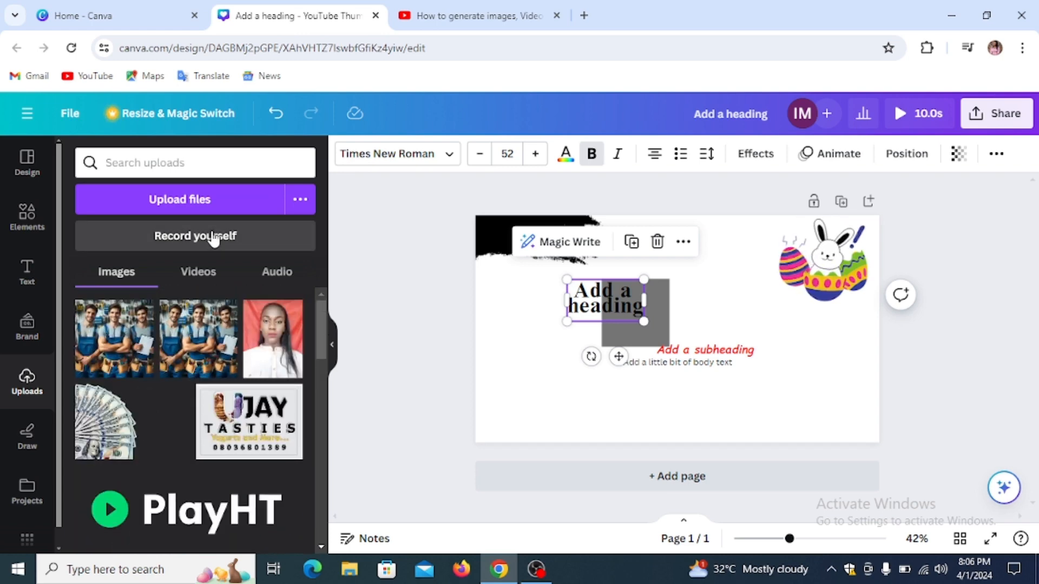
Step: Upload the long-named JPG image from the Downloads folder into Canva
{"action": "left_click", "coordinate": [210, 196]}
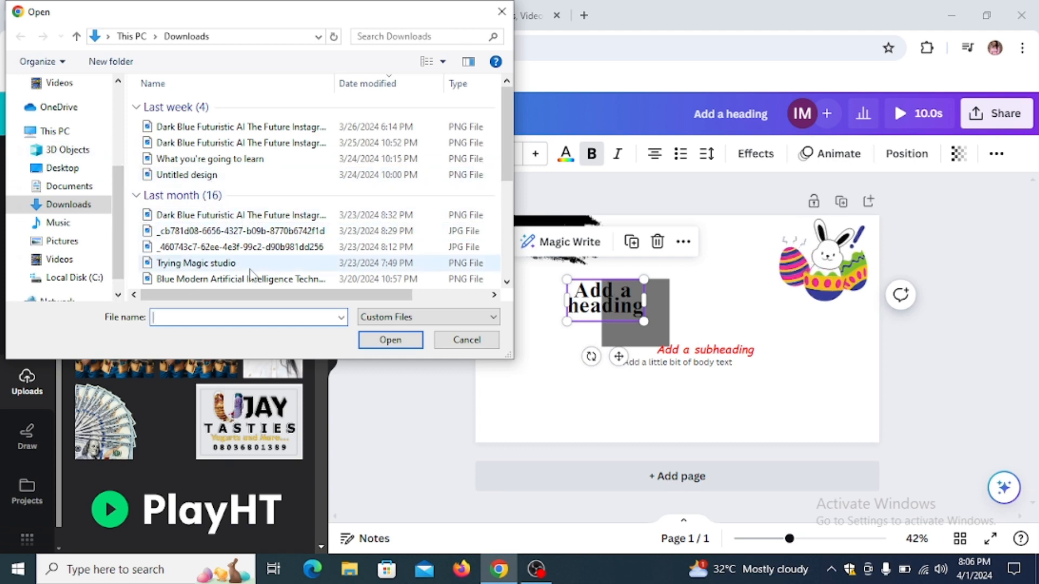
{"action": "left_click", "coordinate": [238, 247]}
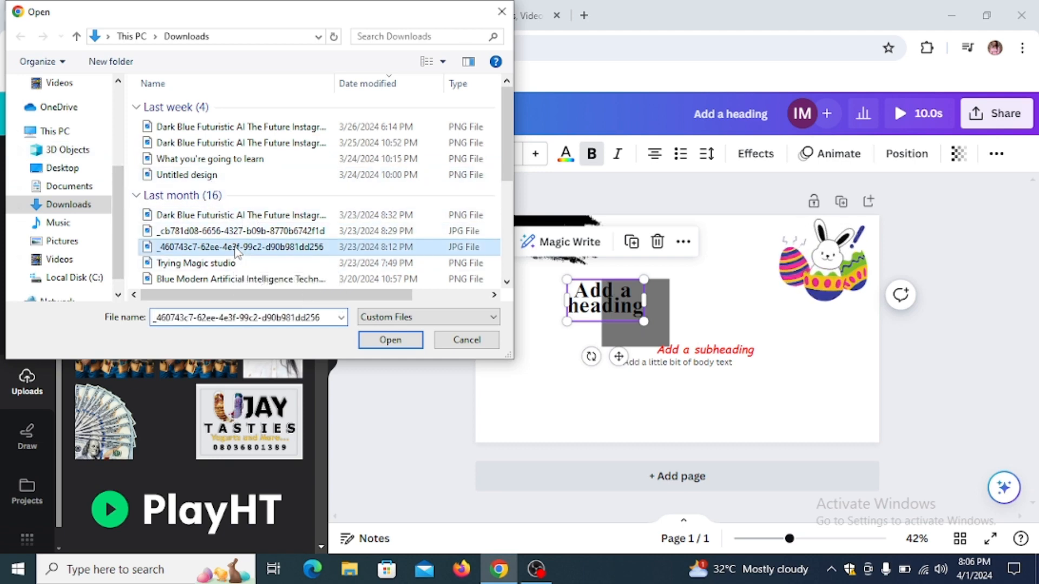
{"action": "left_click", "coordinate": [416, 343]}
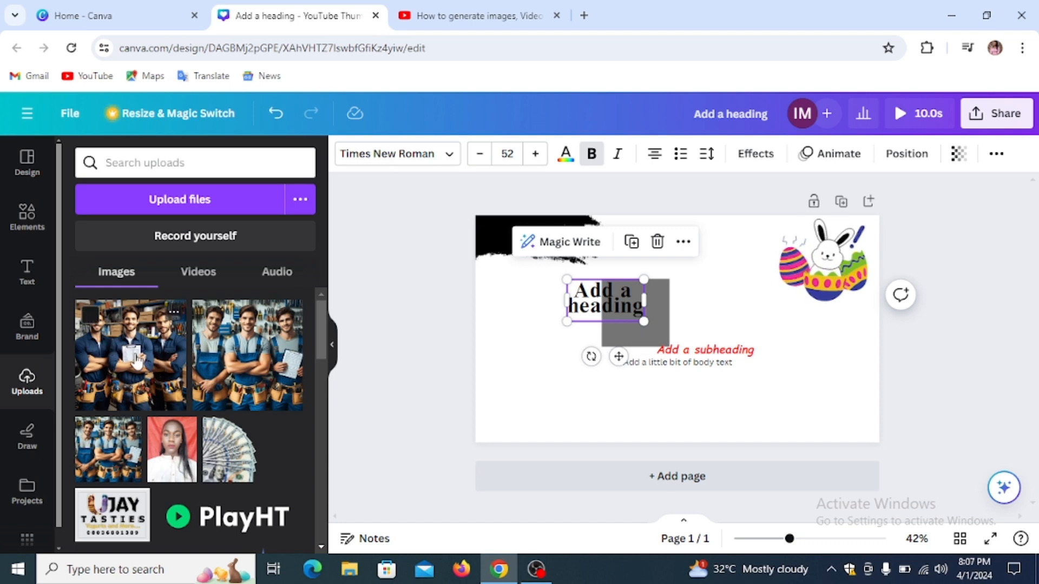
Step: Check the Videos and Audio upload tabs, then show the Draw pens with red selected
{"action": "left_click", "coordinate": [194, 274]}
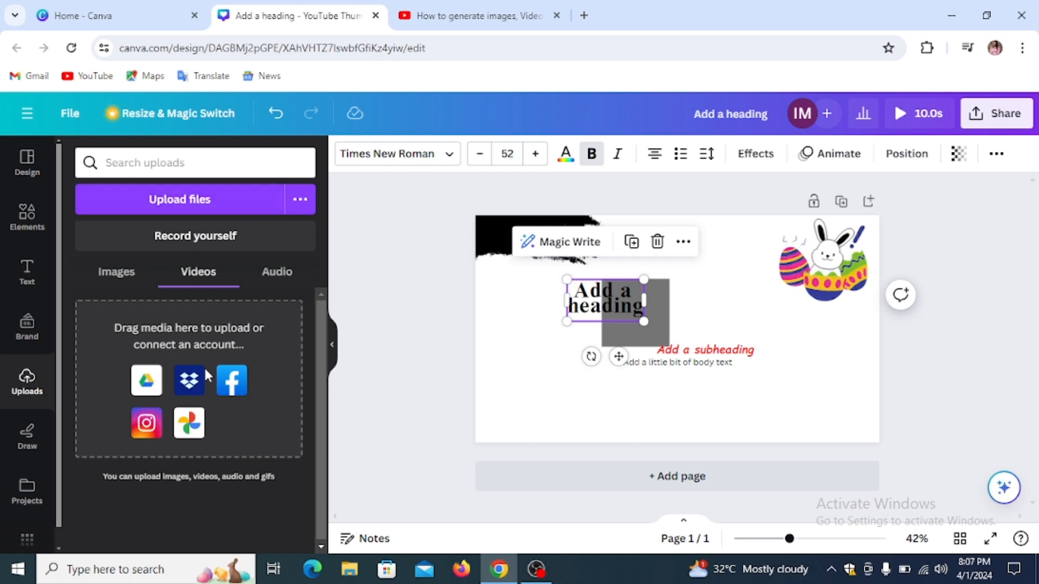
{"action": "left_click", "coordinate": [280, 274]}
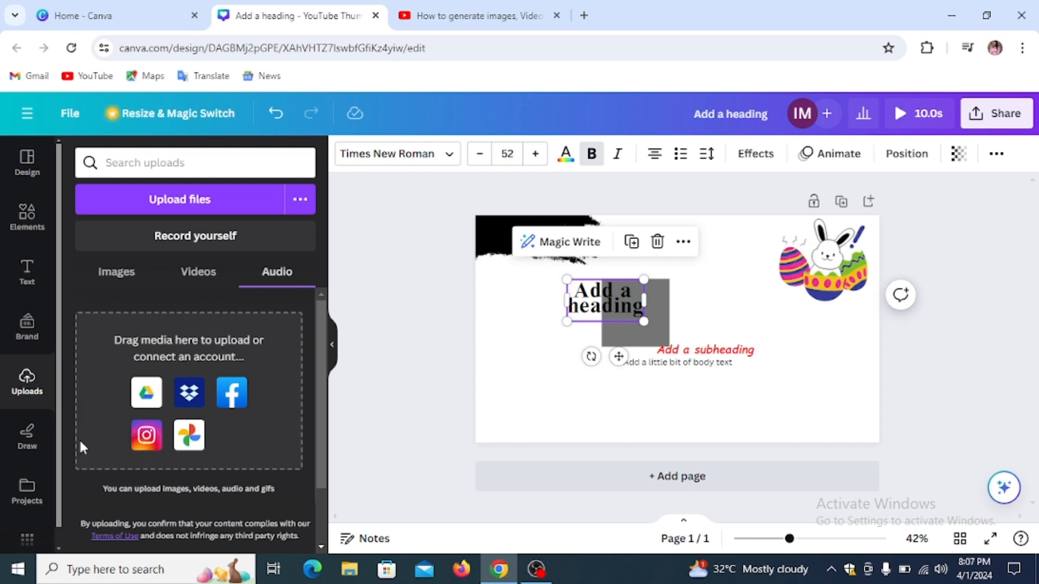
{"action": "left_click", "coordinate": [28, 440]}
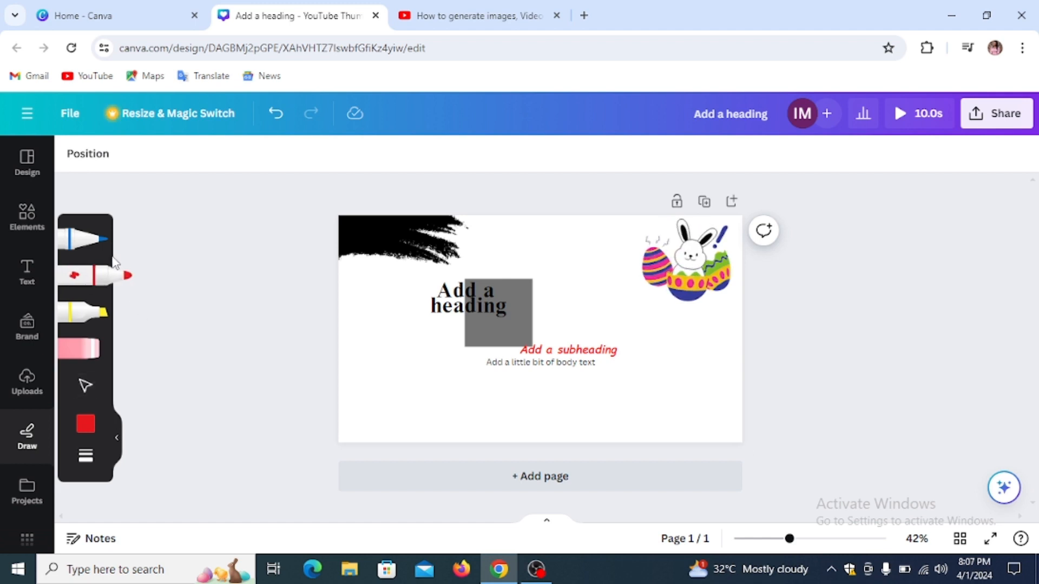
{"action": "left_click", "coordinate": [102, 284]}
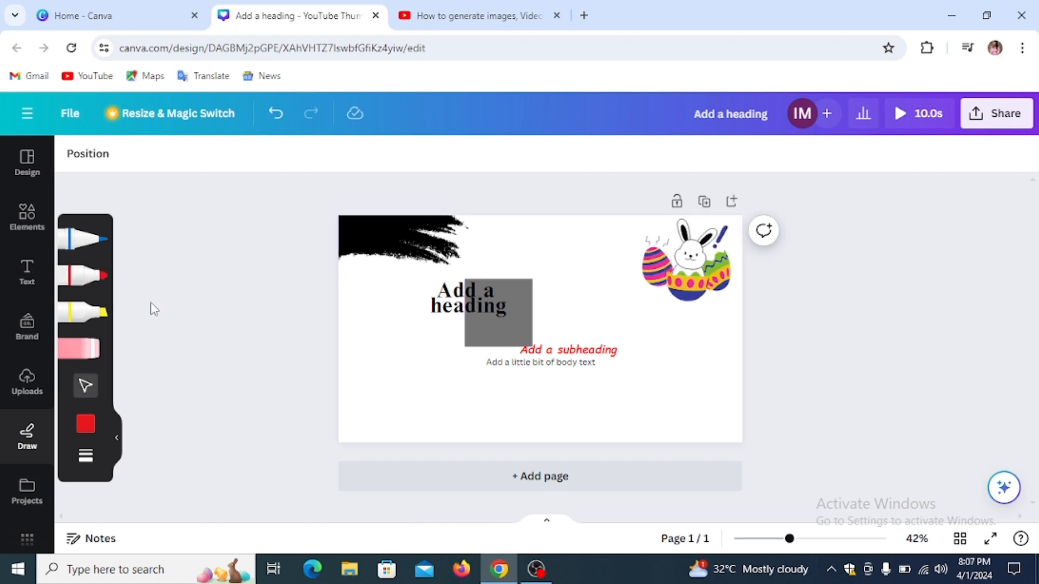